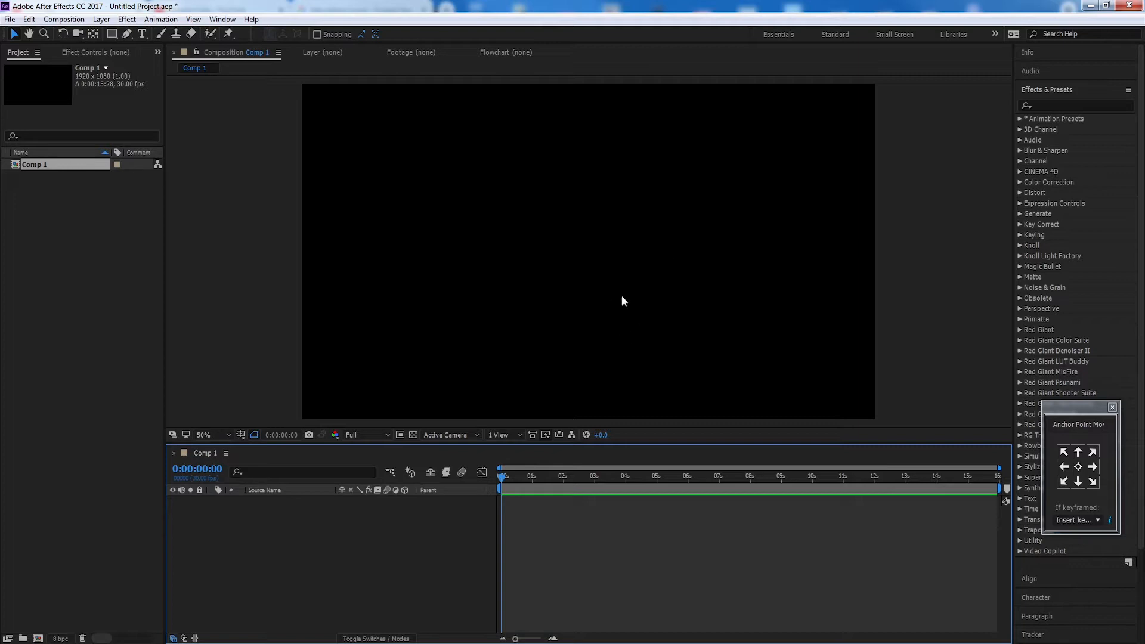
# - Create a black solid layer at the full 1920 × 1080 px composition size with the default settings
pyautogui.rightClick(234, 524)
pyautogui.moveTo(351, 405)
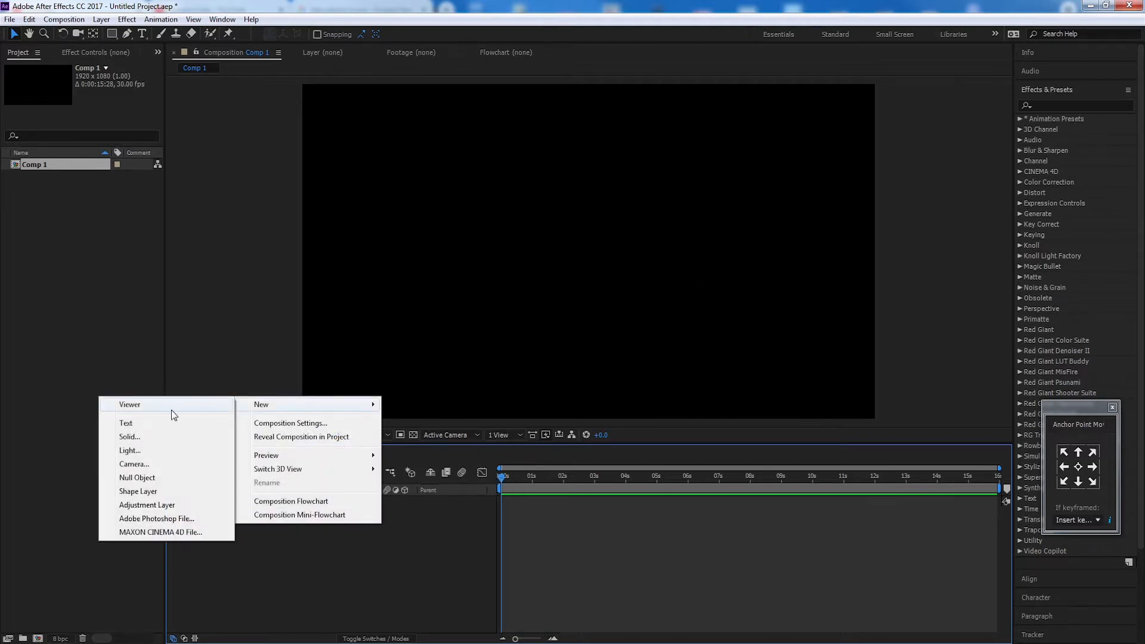
pyautogui.click(187, 441)
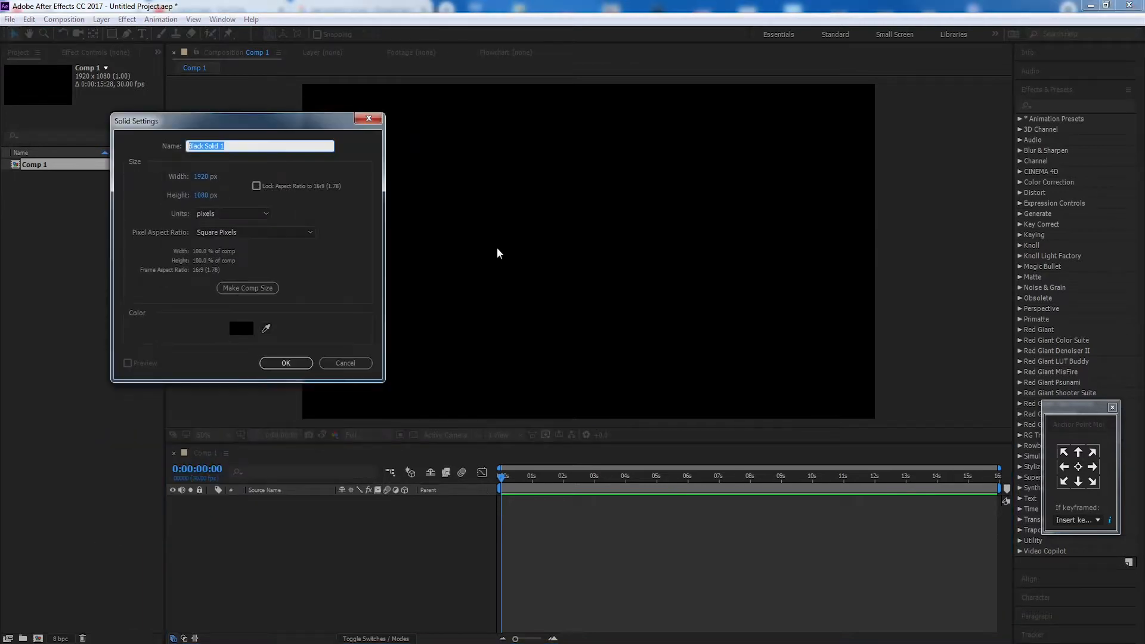
pyautogui.moveTo(319, 122); pyautogui.dragTo(530, 163)
pyautogui.click(502, 401)
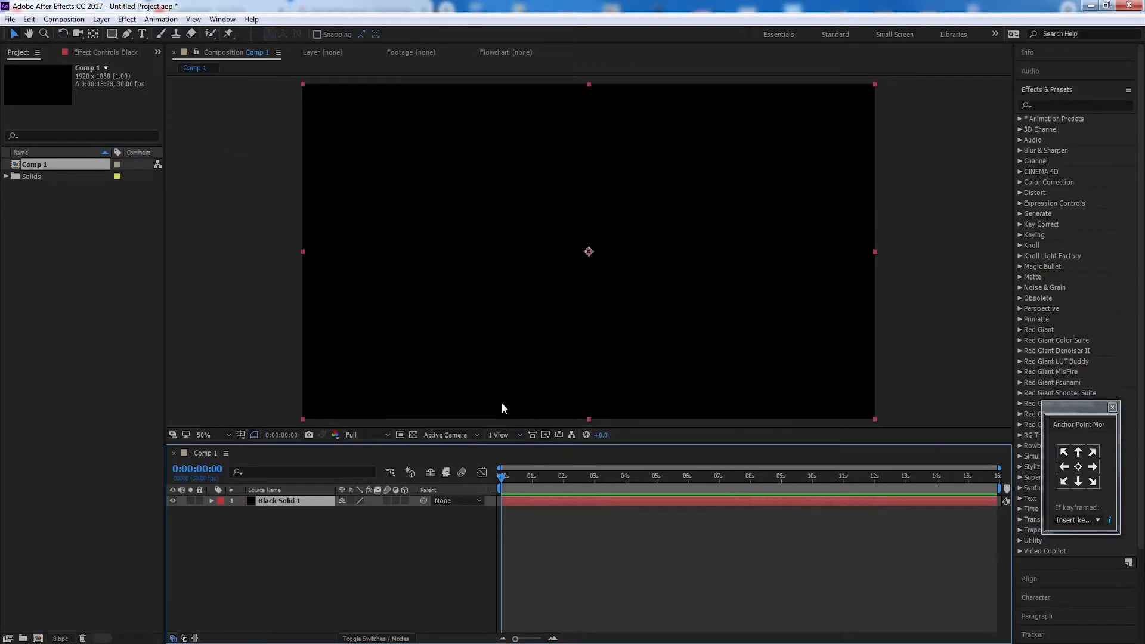
pyautogui.click(293, 511)
pyautogui.click(292, 502)
pyautogui.click(285, 539)
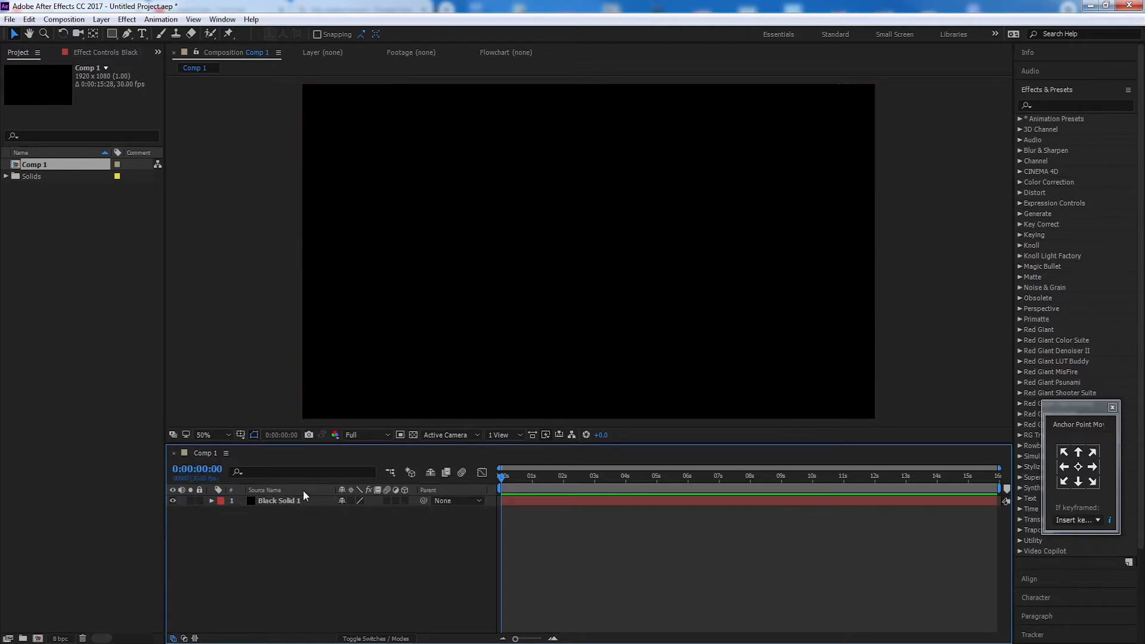
# - Add a text layer reading "MOTION - CUBE -TUTORIAL" above the black solid in Comp 1
pyautogui.click(142, 34)
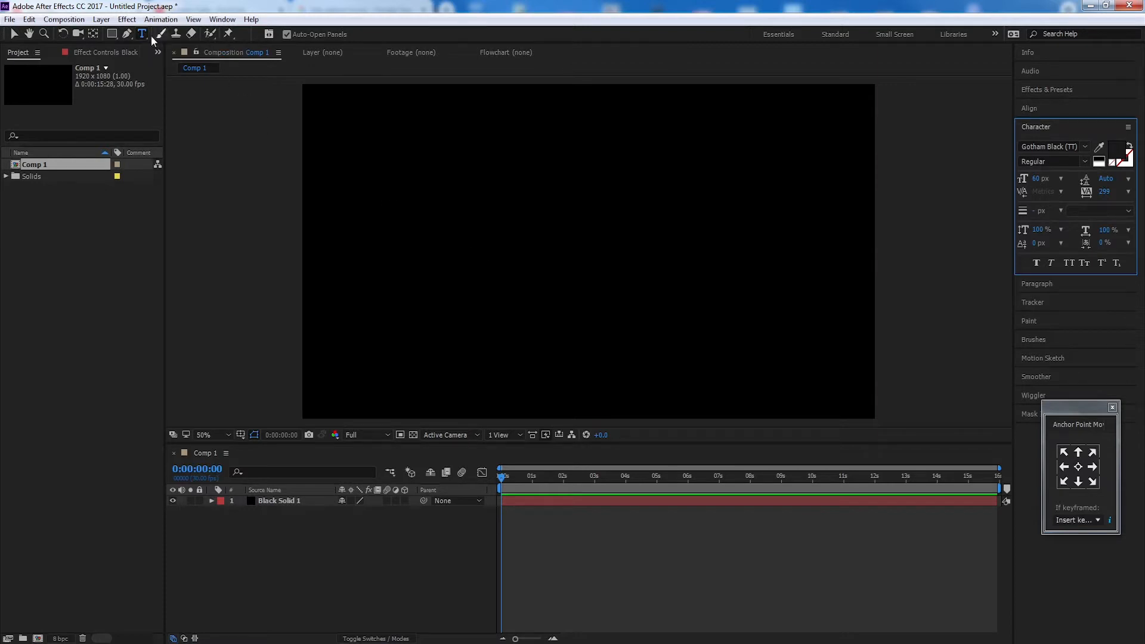
pyautogui.click(465, 261)
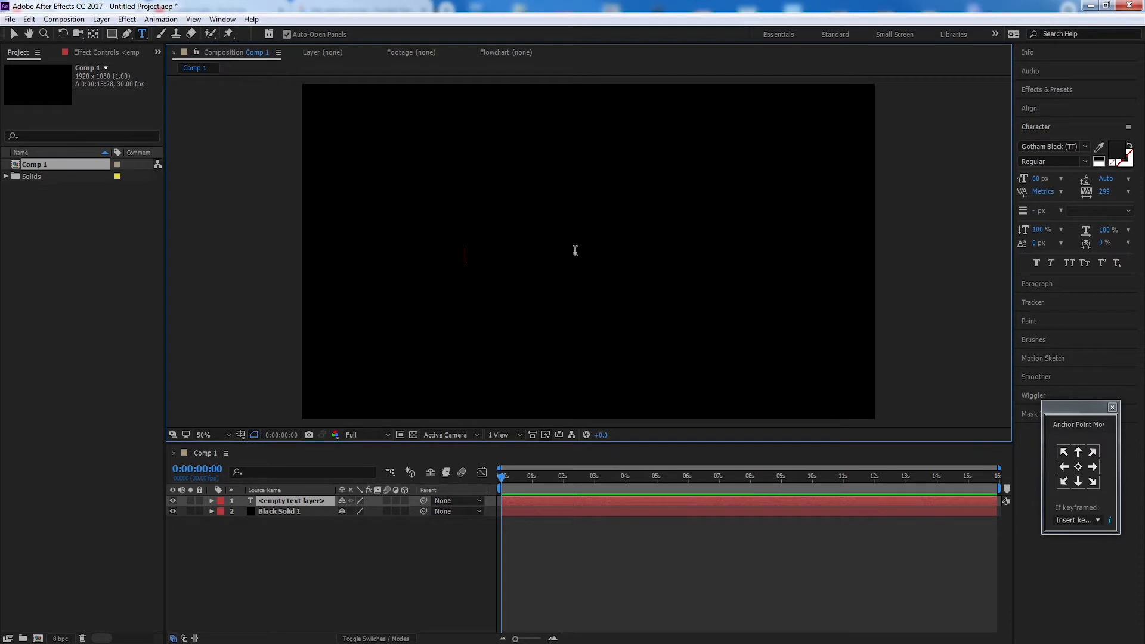
pyautogui.write('MOTIO')
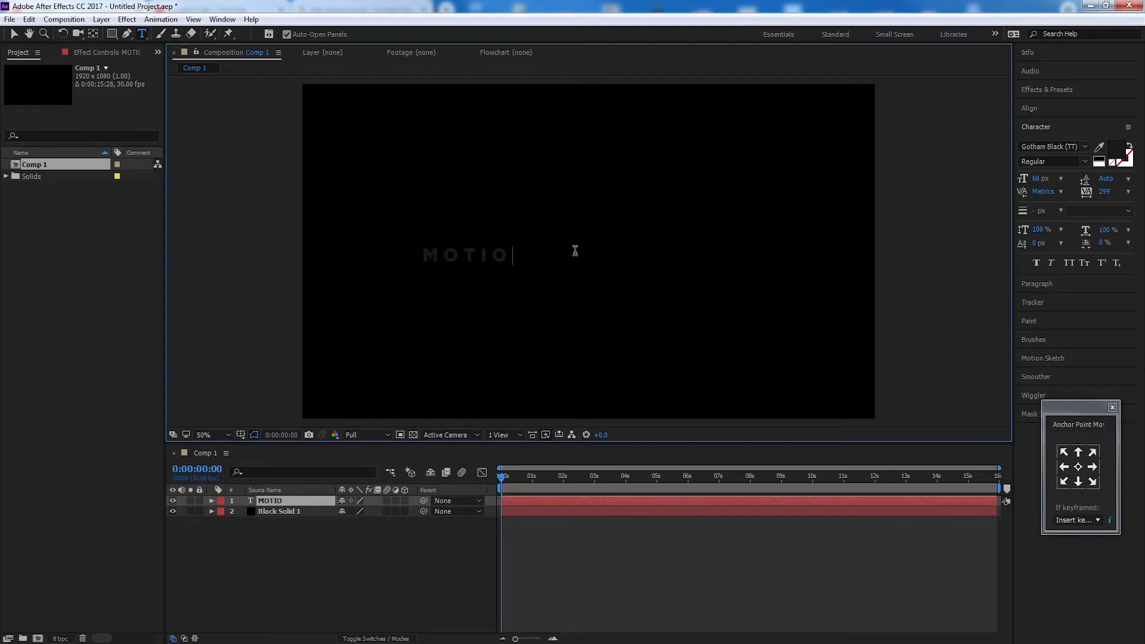
pyautogui.write('N - C')
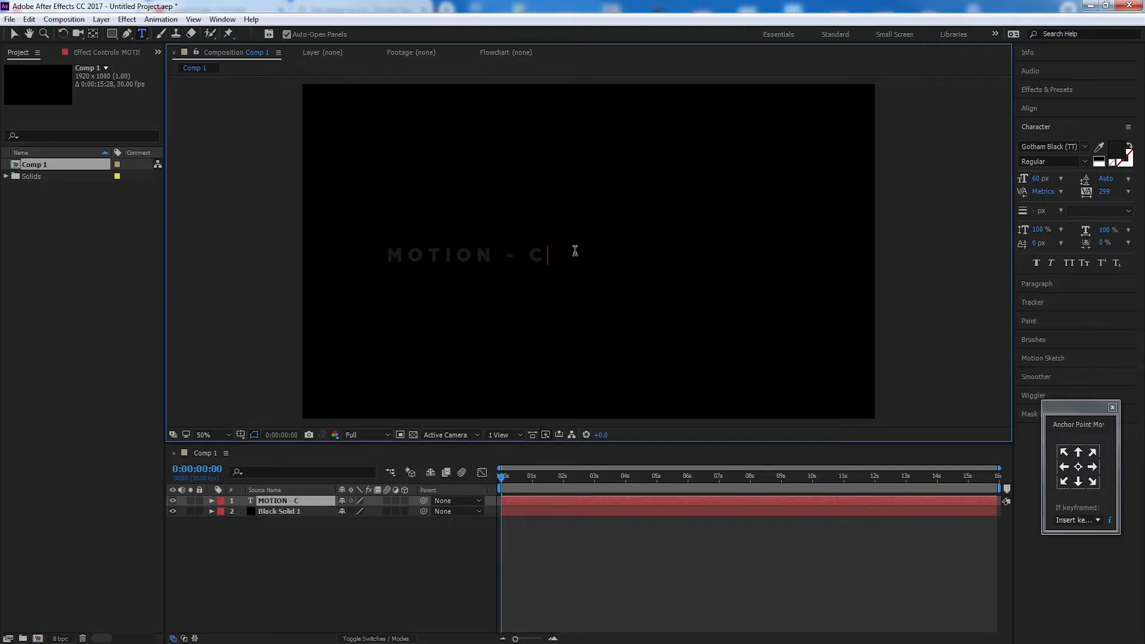
pyautogui.write('UBE')
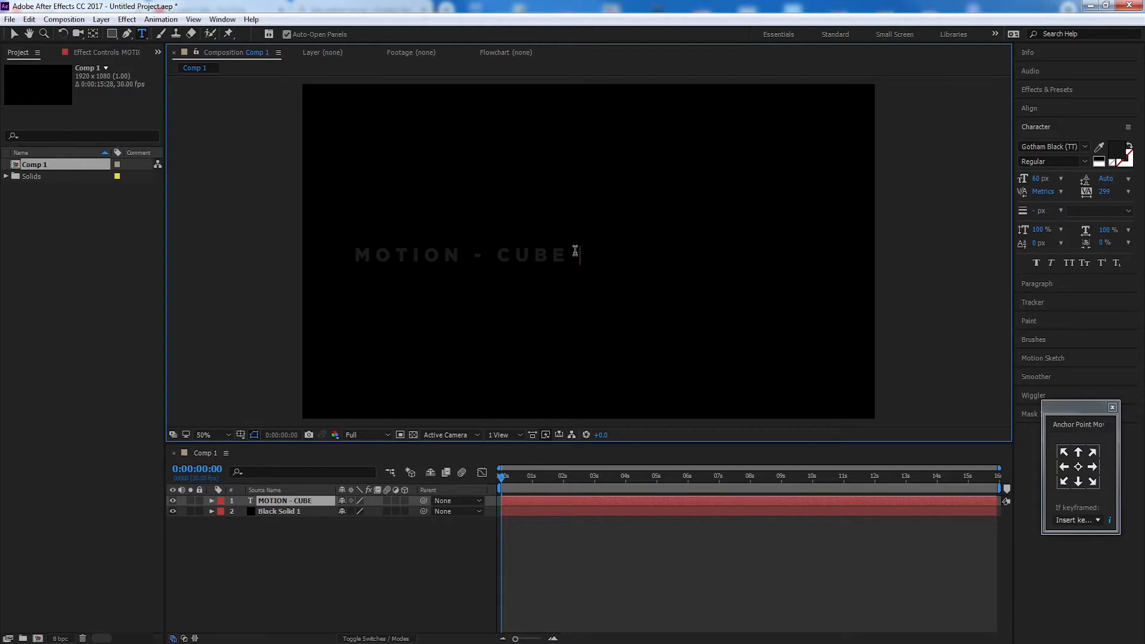
pyautogui.write(' -TUTORIAL')
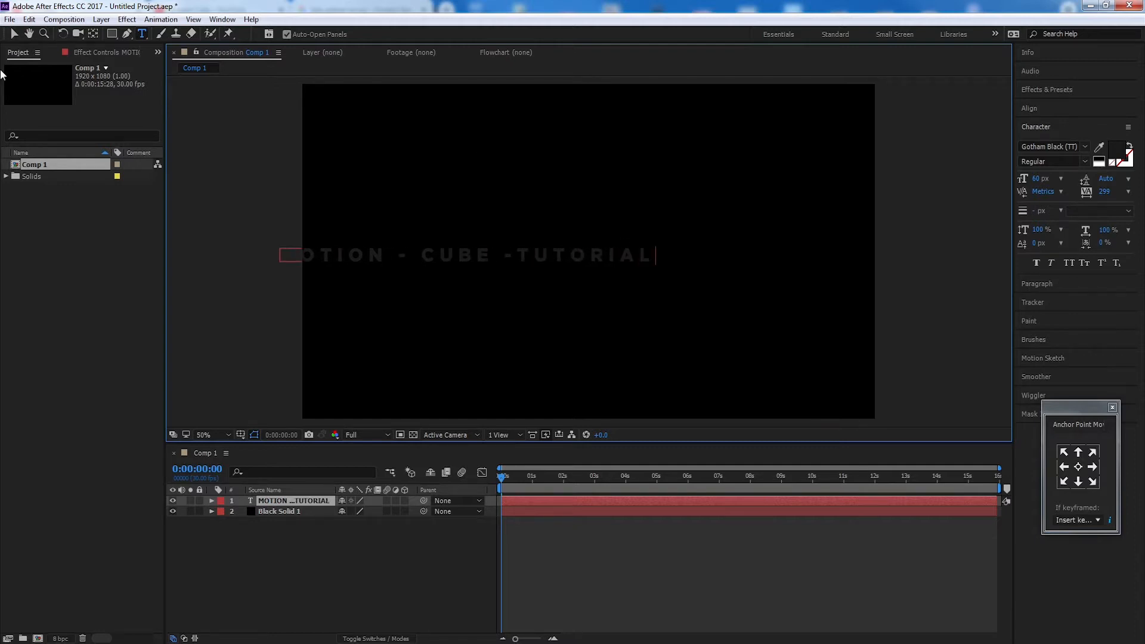
pyautogui.click(14, 34)
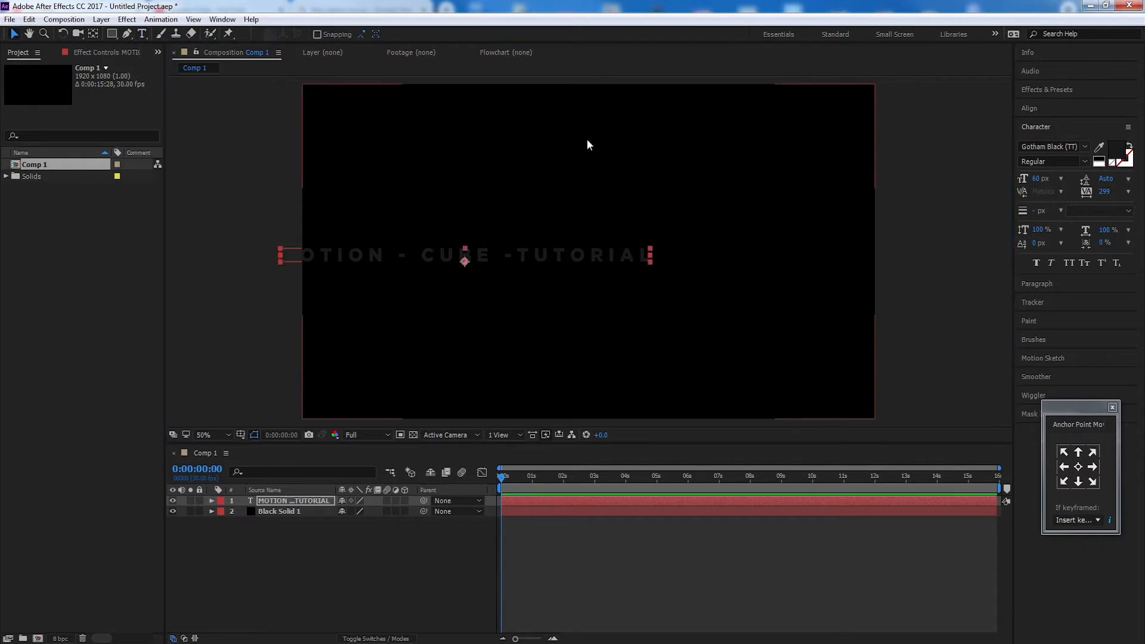
# - Center the title text layer horizontally and vertically in the composition
pyautogui.click(309, 502)
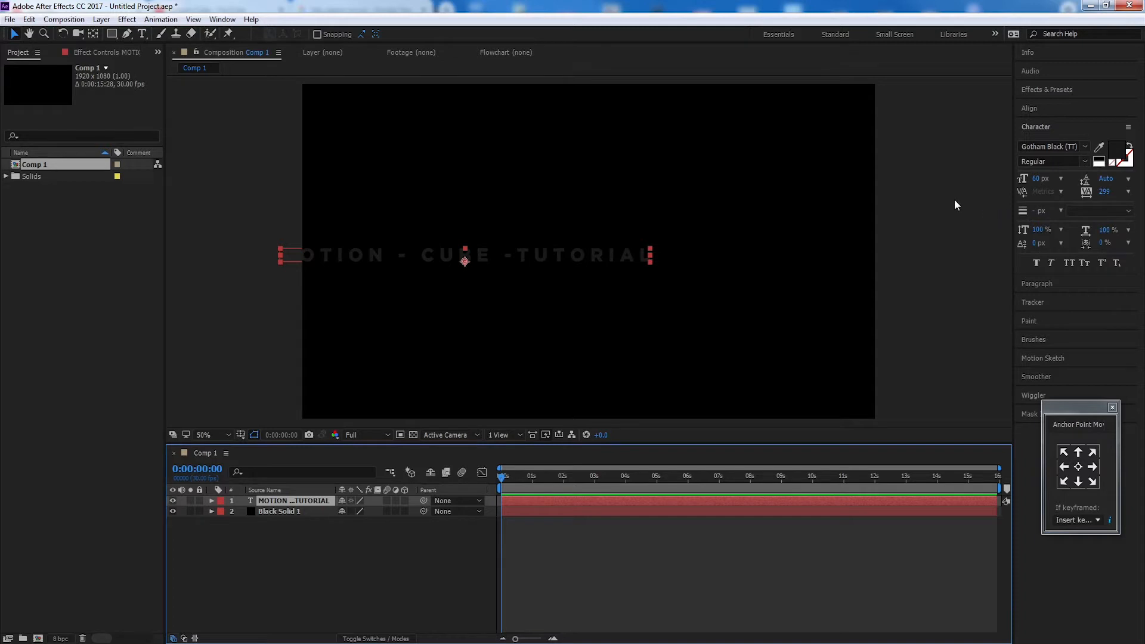
pyautogui.click(1030, 109)
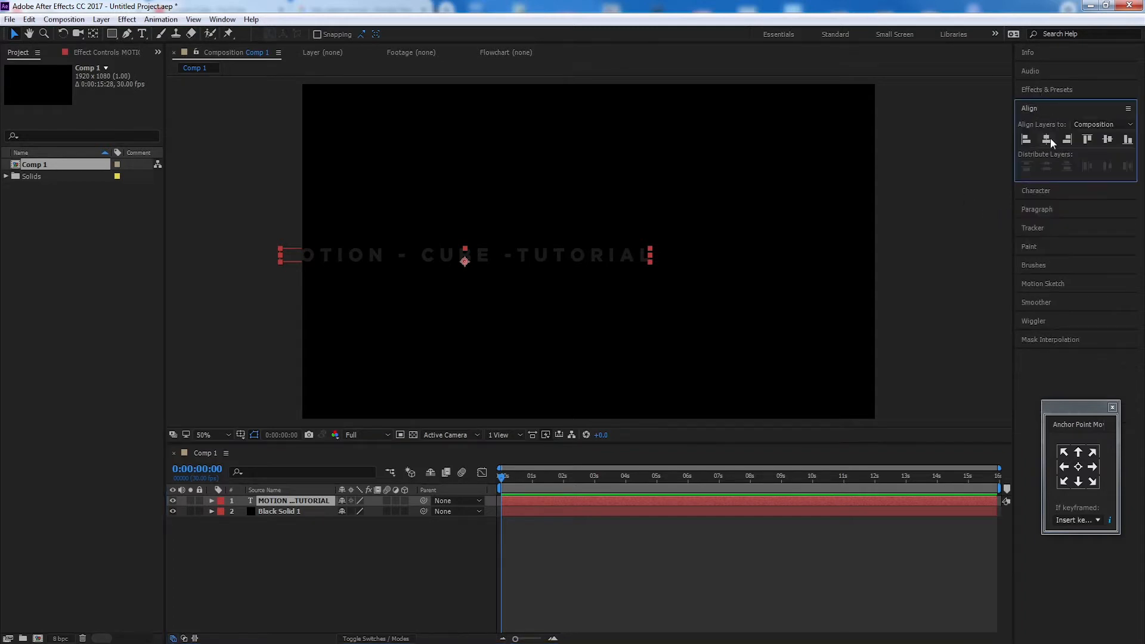
pyautogui.click(1047, 139)
pyautogui.click(1109, 139)
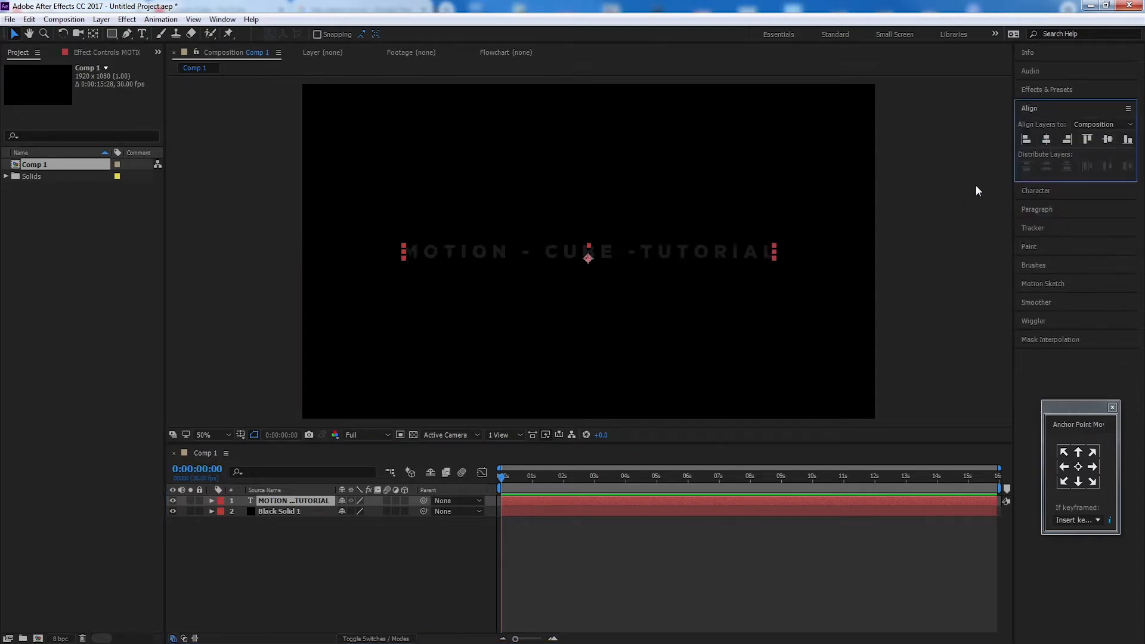
# - Pre-compose the title layer as "MOTION - CUBE -TUTORIAL Comp 1", moving all attributes into the new composition
pyautogui.click(264, 511)
pyautogui.click(305, 501)
pyautogui.hotkey('ctrl', 'shift', 'c')
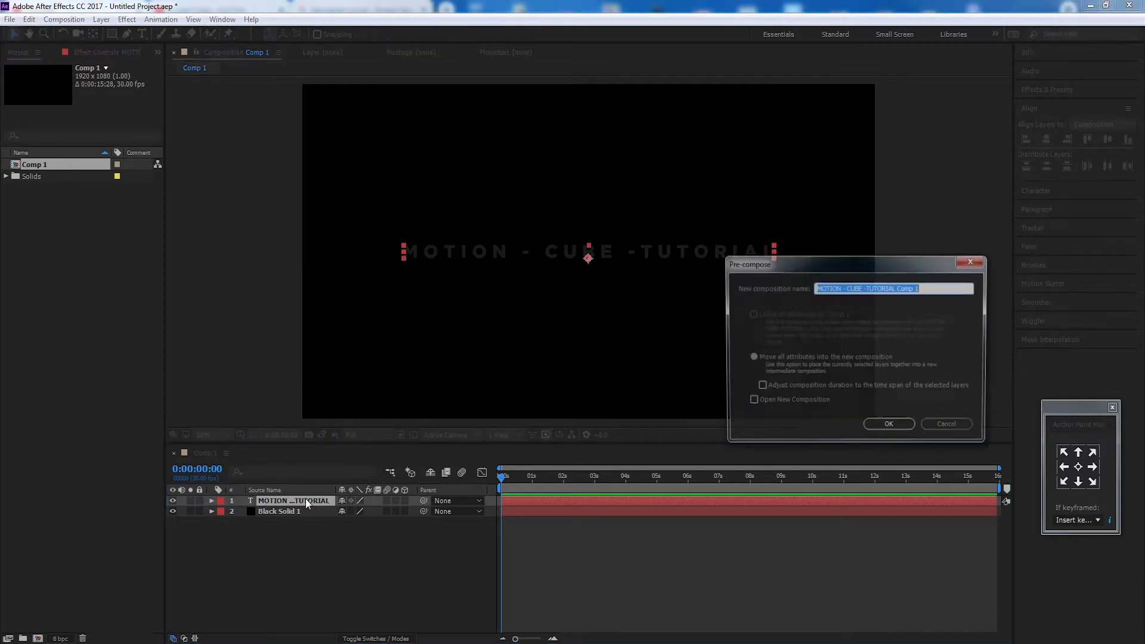
pyautogui.moveTo(790, 263); pyautogui.dragTo(620, 325)
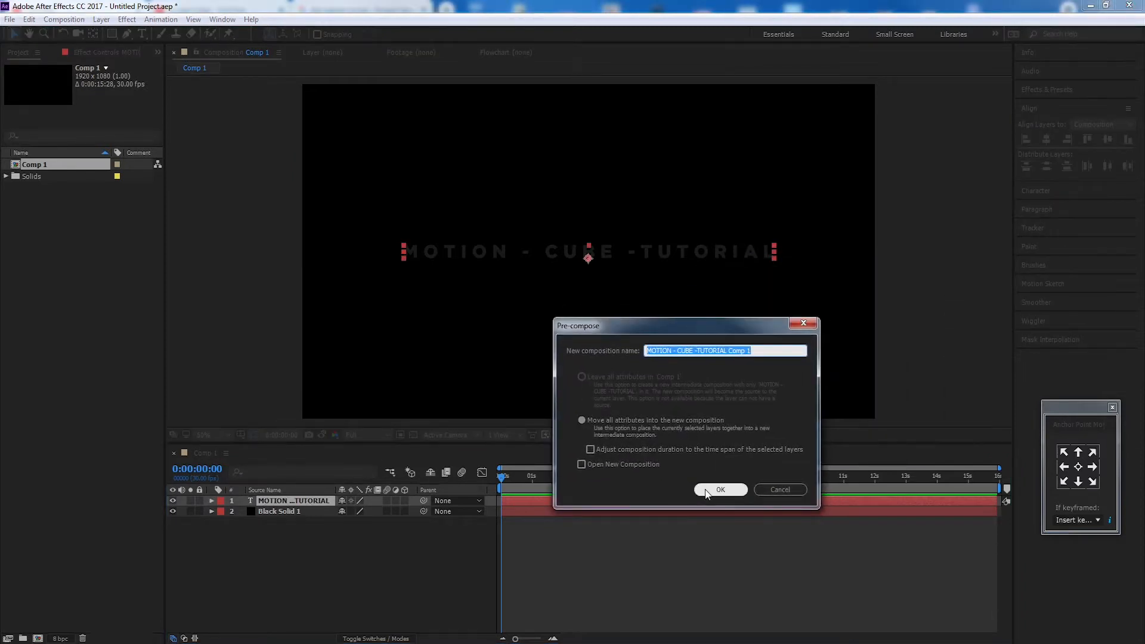
pyautogui.click(720, 488)
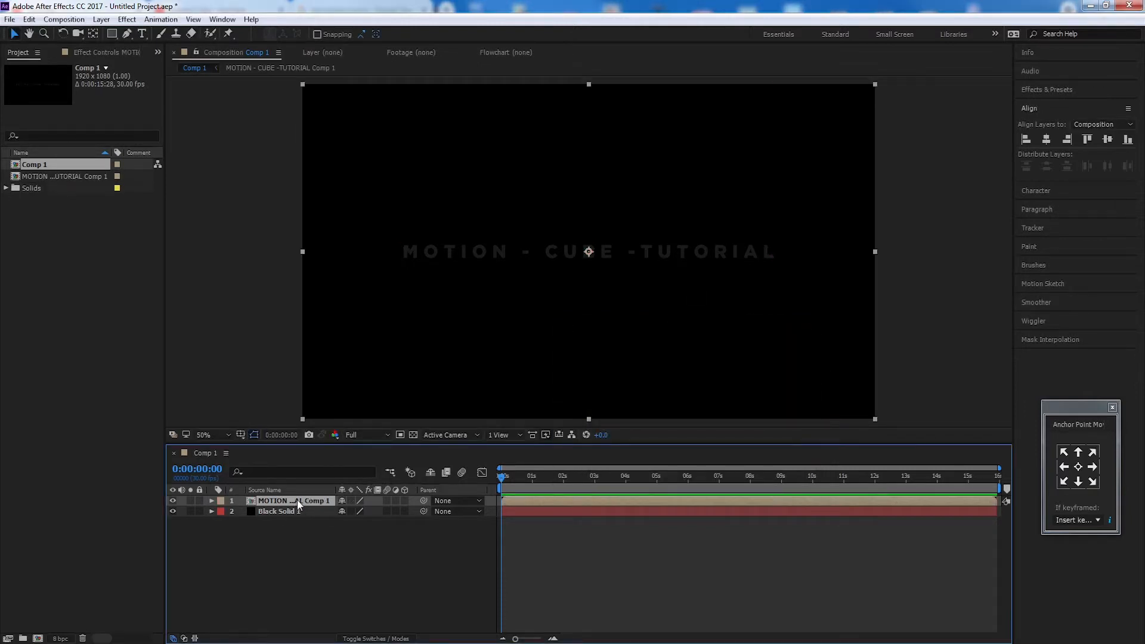
# - Open the title precomp and crop it to a region of interest about 1638 × 134 px around the text
pyautogui.doubleClick(297, 500)
pyautogui.click(295, 501)
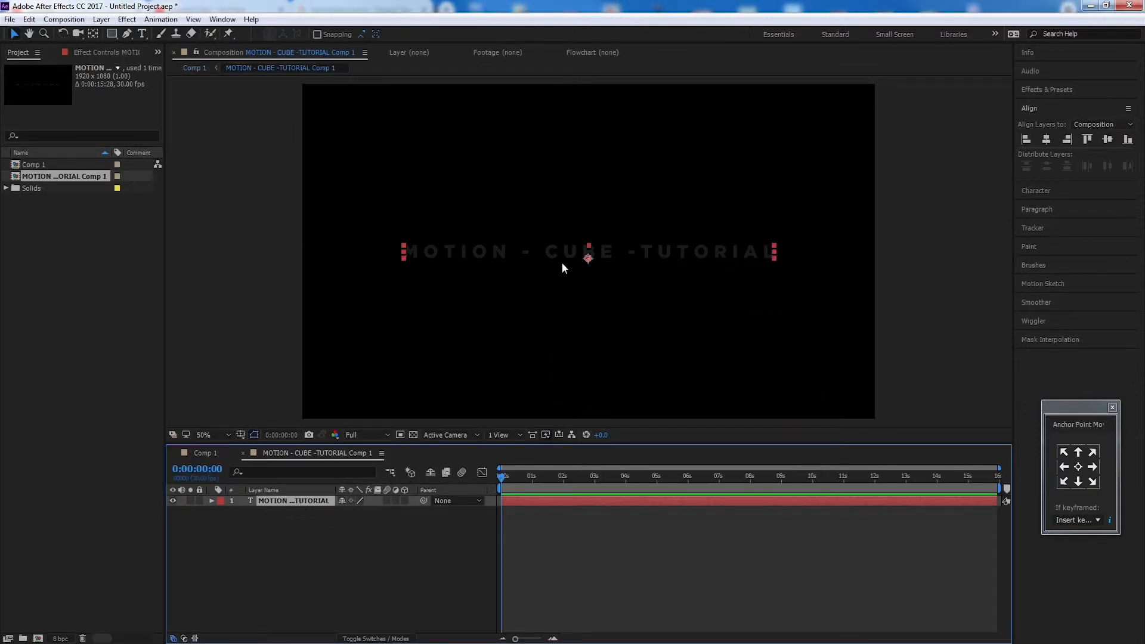
pyautogui.click(399, 434)
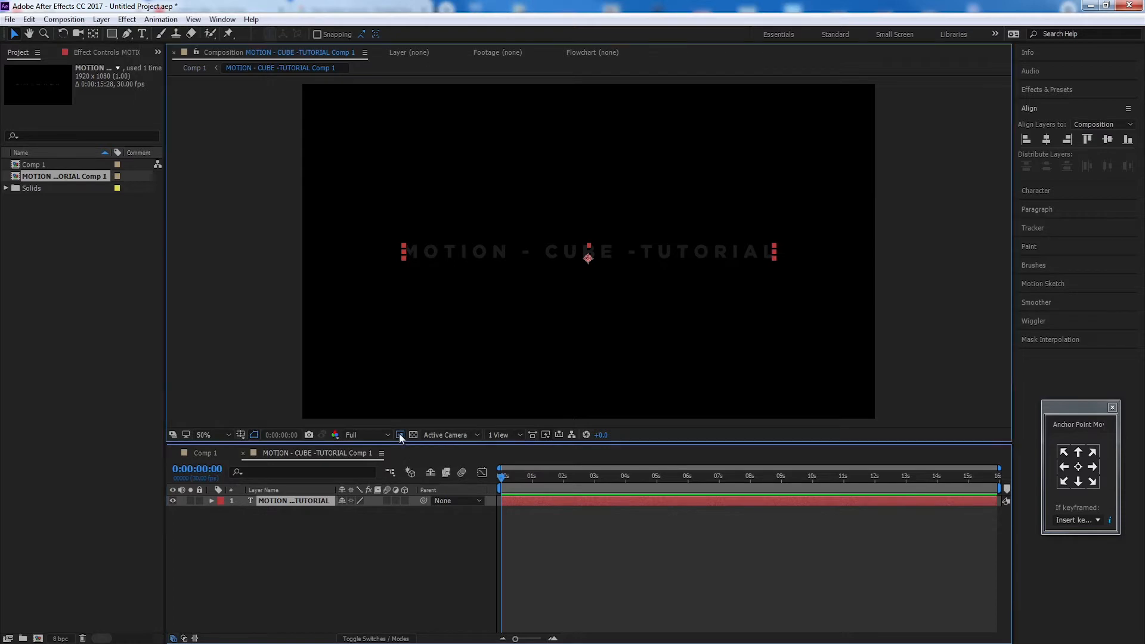
pyautogui.moveTo(344, 228); pyautogui.dragTo(835, 272)
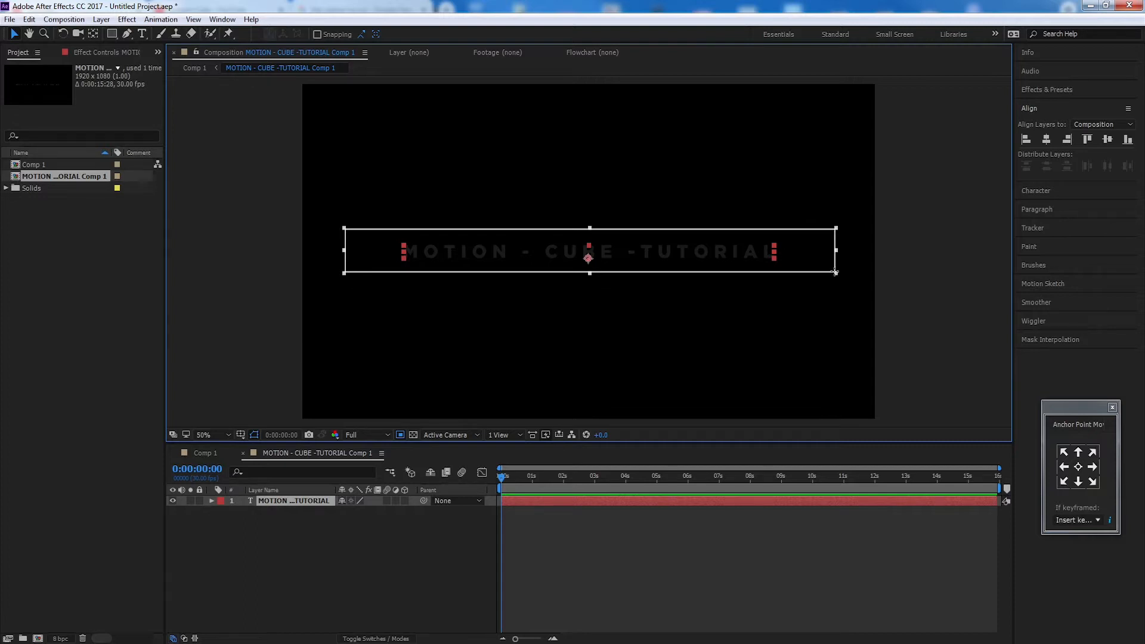
pyautogui.click(64, 19)
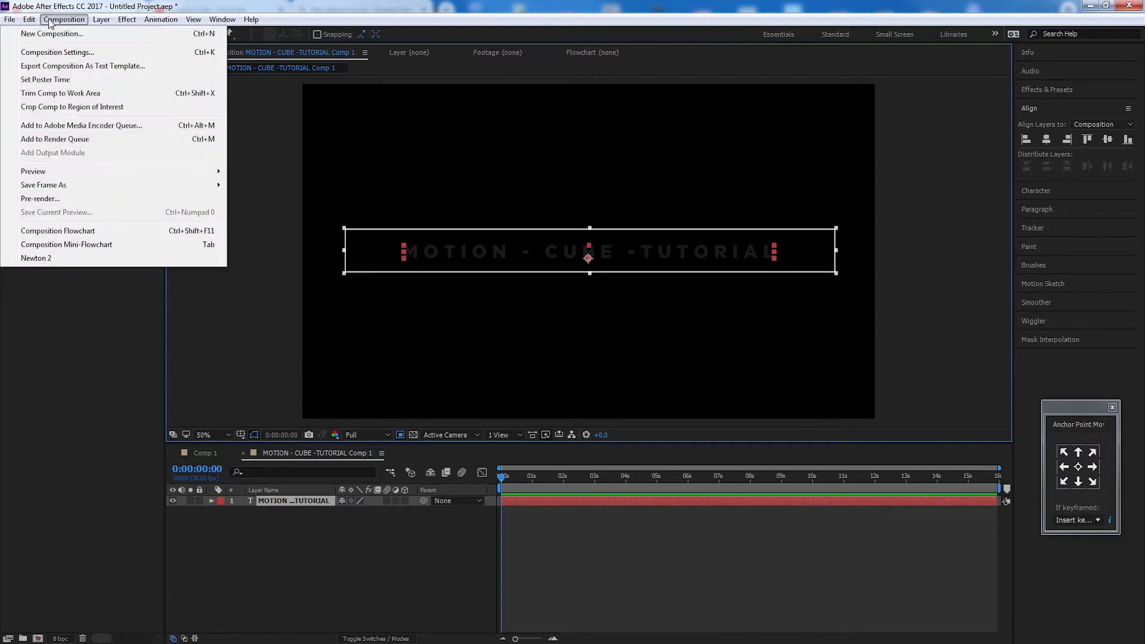
pyautogui.click(142, 106)
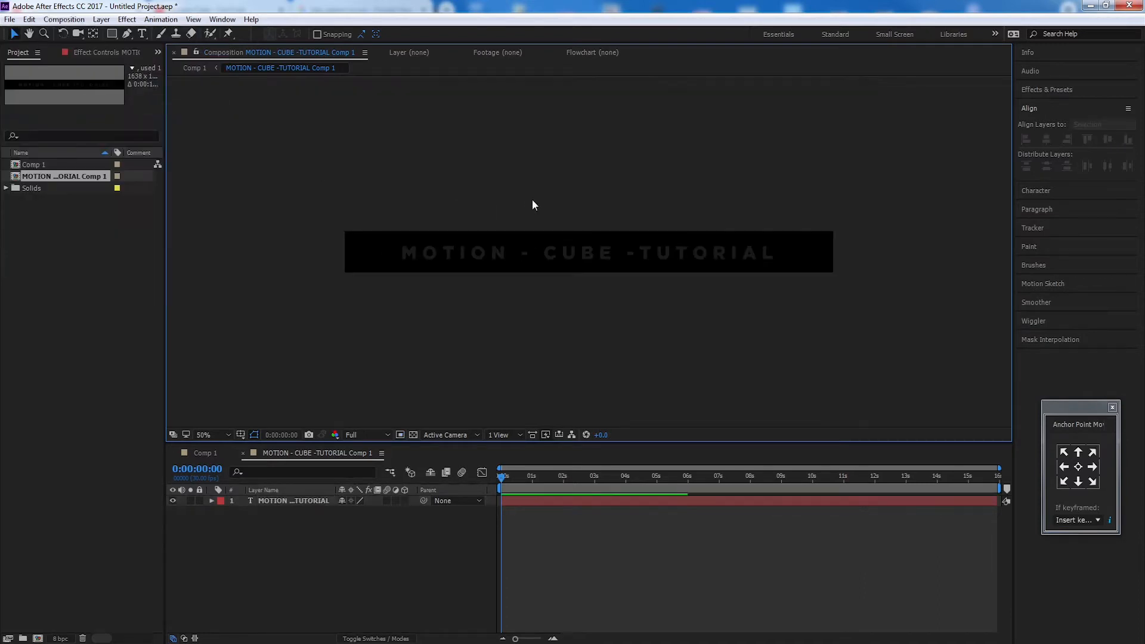
# - Create a black solid matching the 1638 × 134 px precomp and place it beneath the title text layer
pyautogui.click(298, 501)
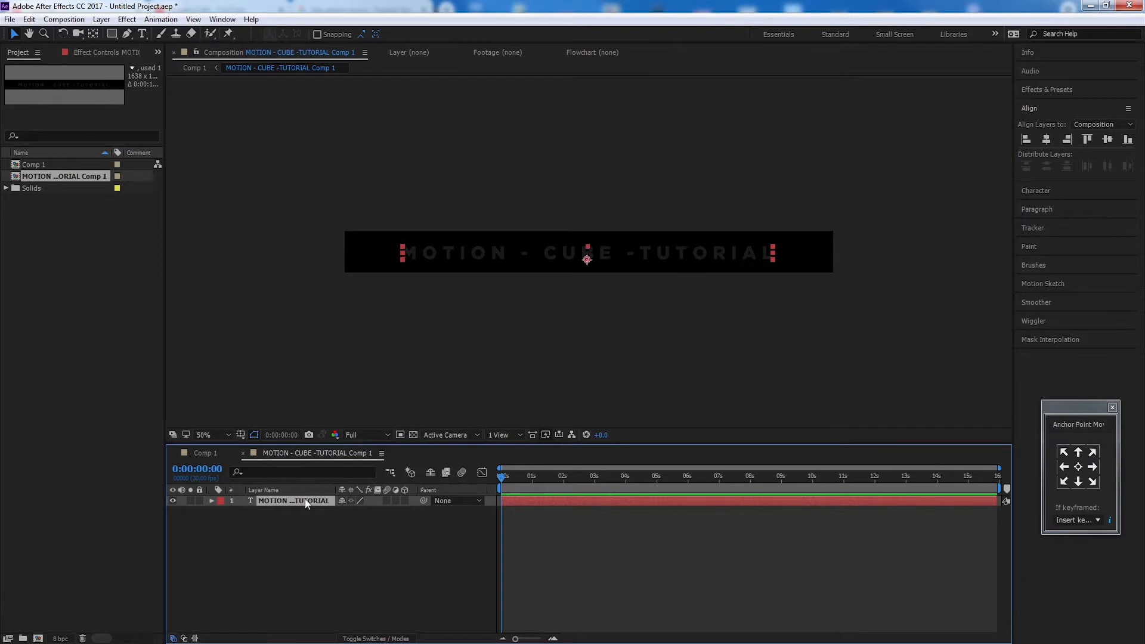
pyautogui.rightClick(294, 534)
pyautogui.moveTo(334, 413)
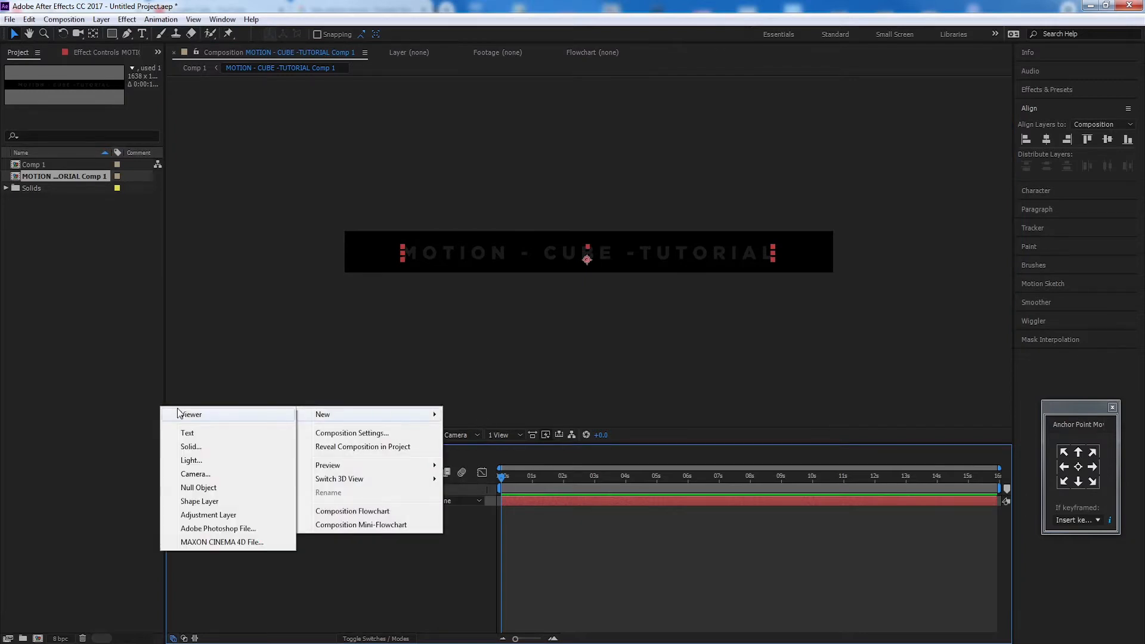
pyautogui.click(238, 444)
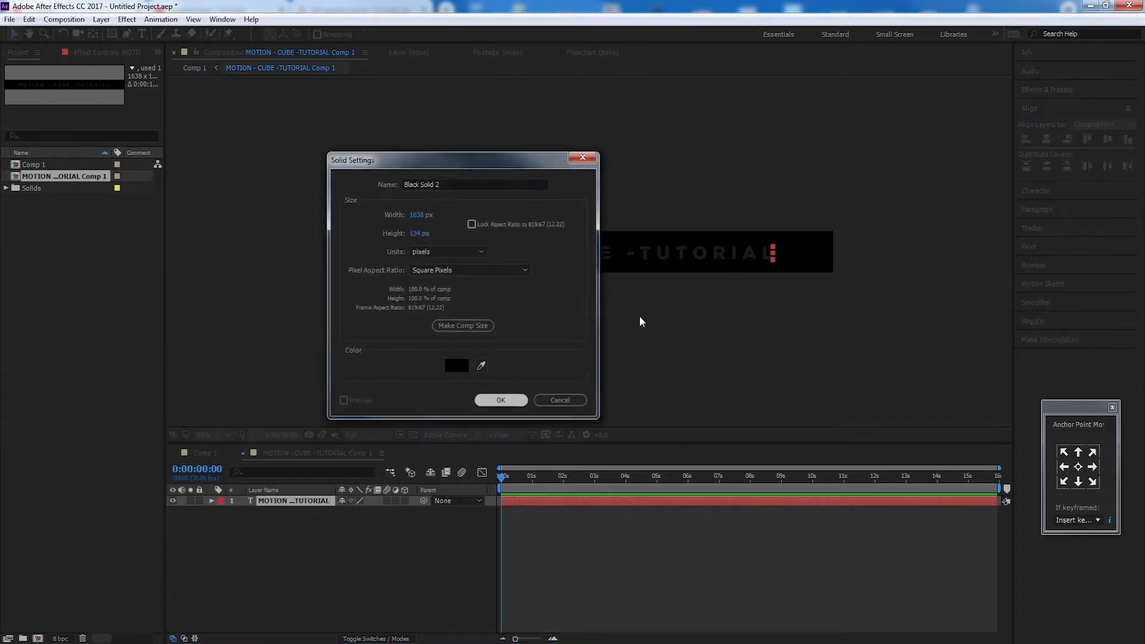
pyautogui.press('Return')
pyautogui.moveTo(286, 503); pyautogui.dragTo(286, 514)
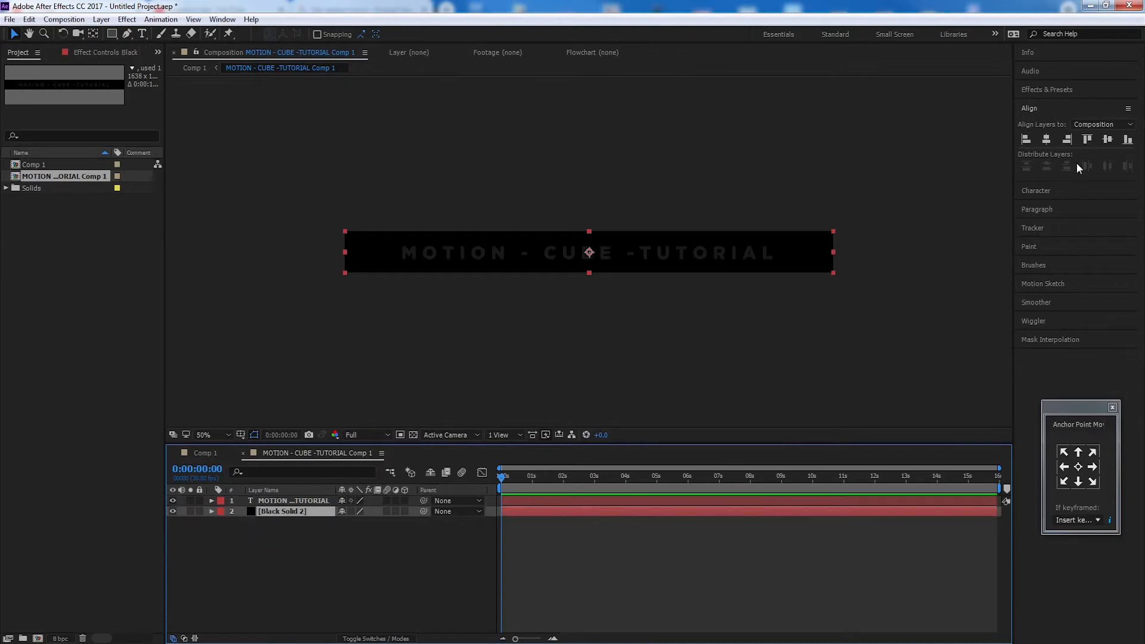
# - Find the Gradient Ramp effect by searching for "ramp" and apply it to the black solid behind the title
pyautogui.click(1048, 89)
pyautogui.click(1084, 105)
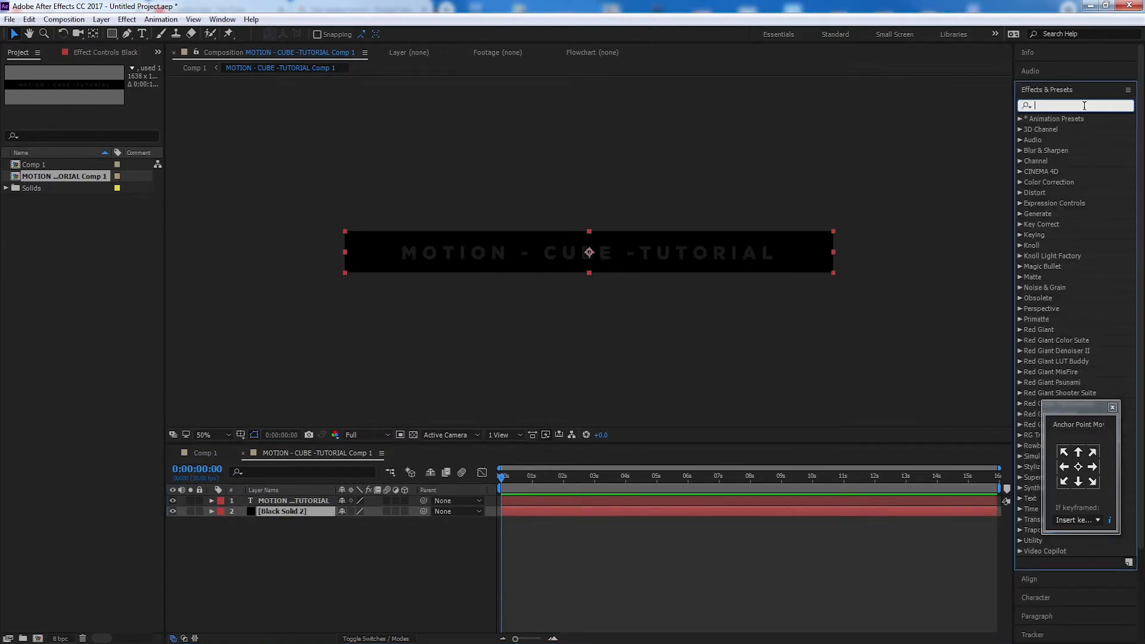
pyautogui.write('ramp')
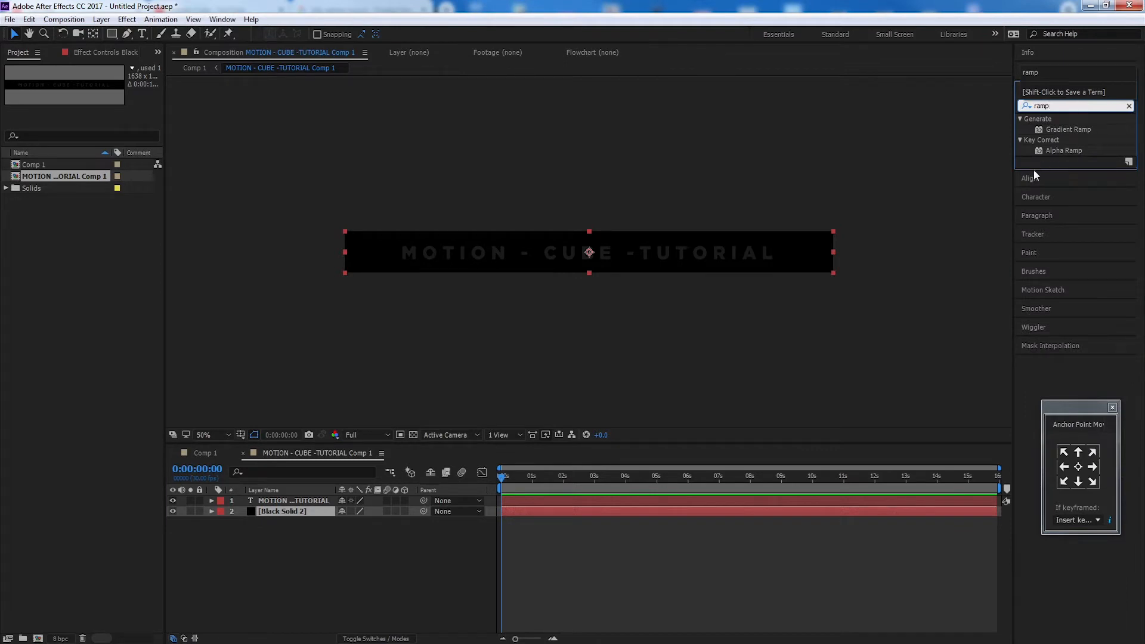
pyautogui.click(1069, 130)
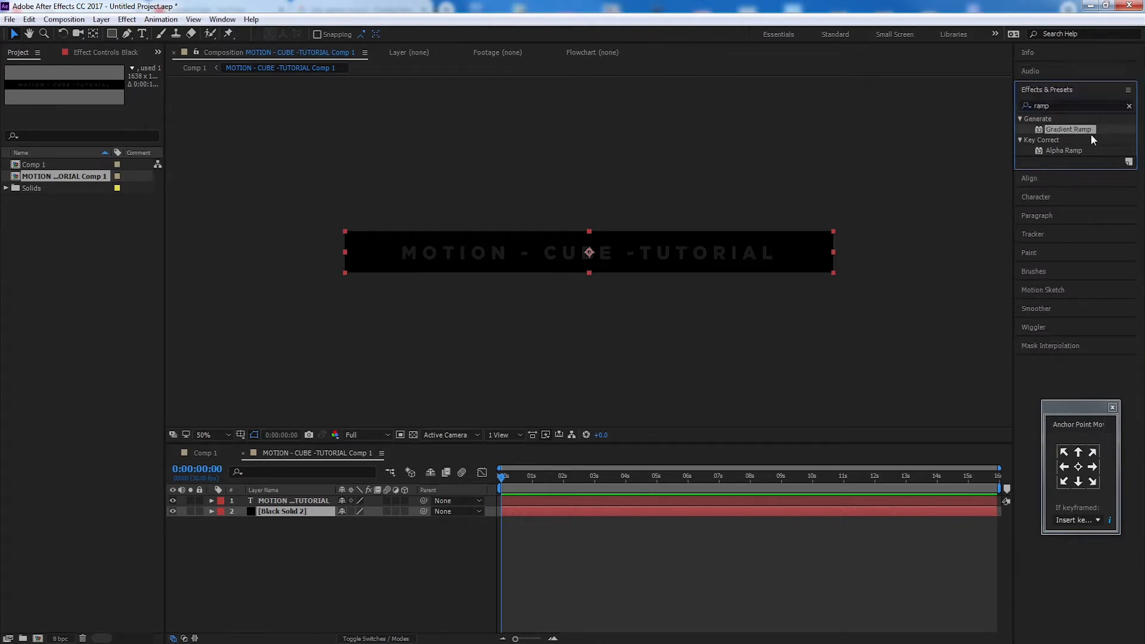
pyautogui.doubleClick(1082, 129)
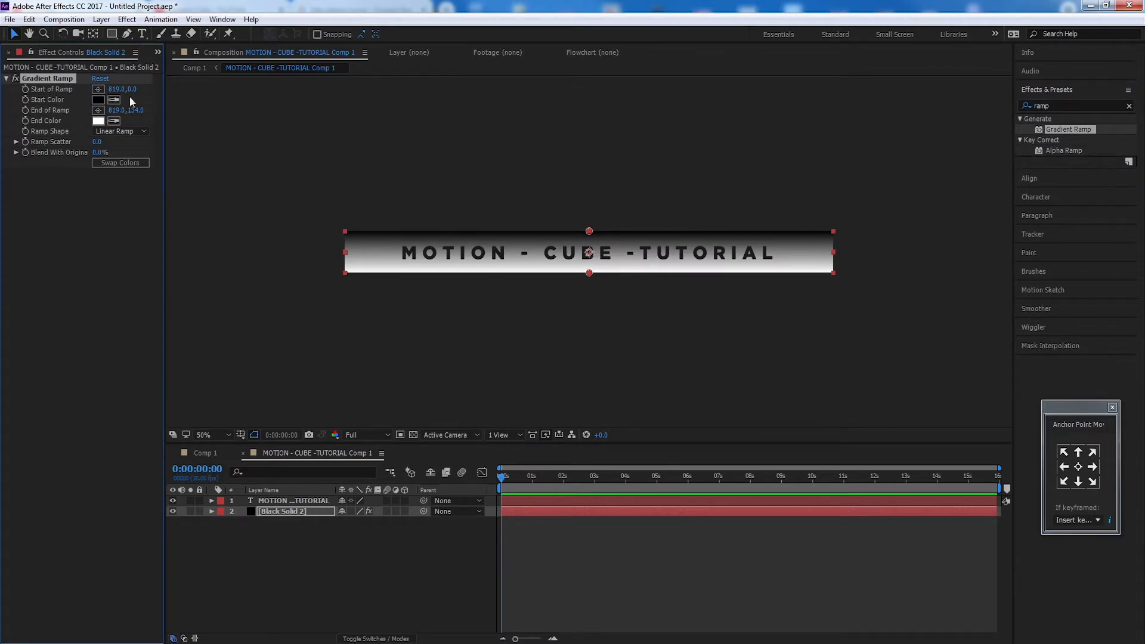
# - Reposition the gradient diagonally across the bar, with its start at about 225, 574 and its end at about 1771, -374
pyautogui.moveTo(589, 230); pyautogui.dragTo(502, 313)
pyautogui.press(',')
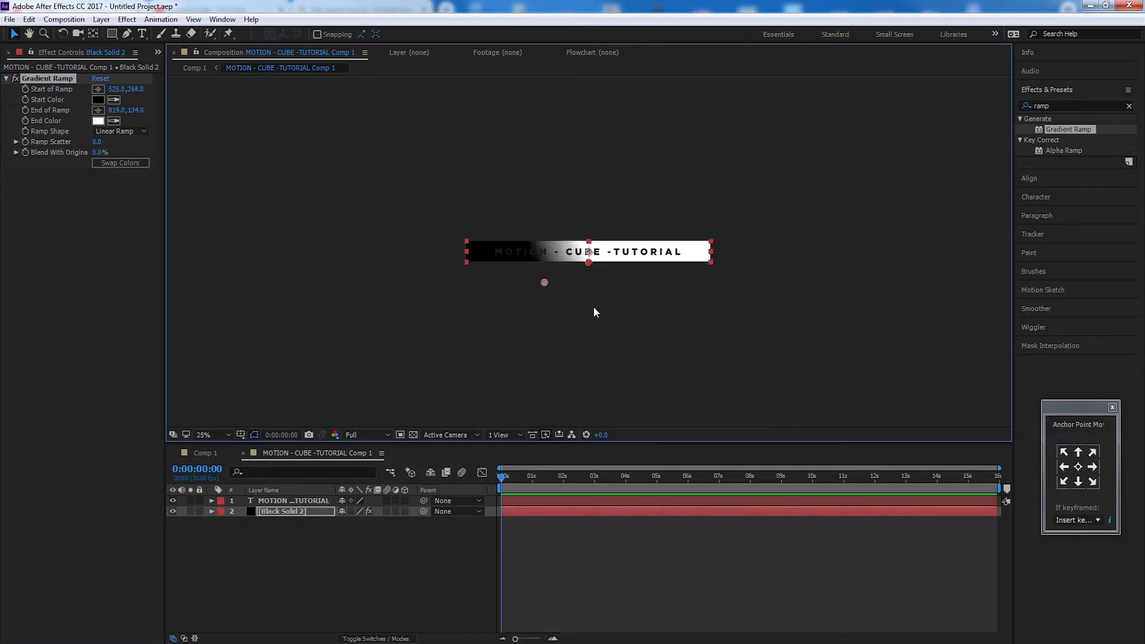
pyautogui.moveTo(645, 286); pyautogui.dragTo(626, 314)
pyautogui.press('v')
pyautogui.moveTo(568, 290); pyautogui.dragTo(708, 212)
pyautogui.moveTo(524, 310); pyautogui.dragTo(480, 360)
pyautogui.scroll(2, 556, 274)
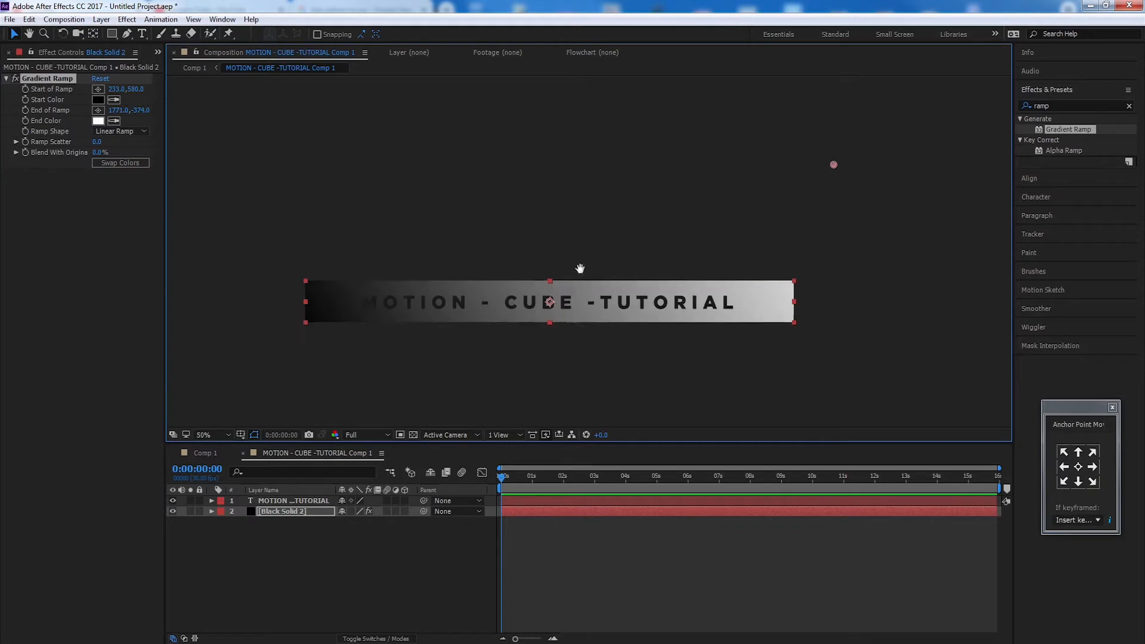
pyautogui.moveTo(523, 280); pyautogui.dragTo(540, 227)
pyautogui.moveTo(392, 407); pyautogui.dragTo(390, 406)
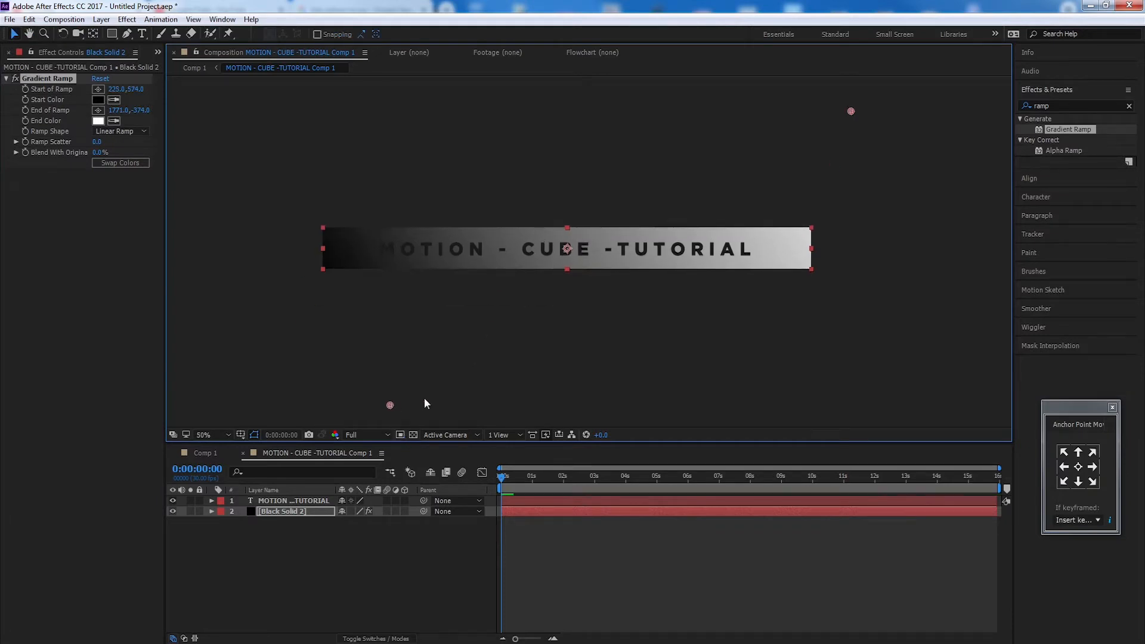
# - Set the gradient ramp's start color to orange DB6813
pyautogui.click(98, 102)
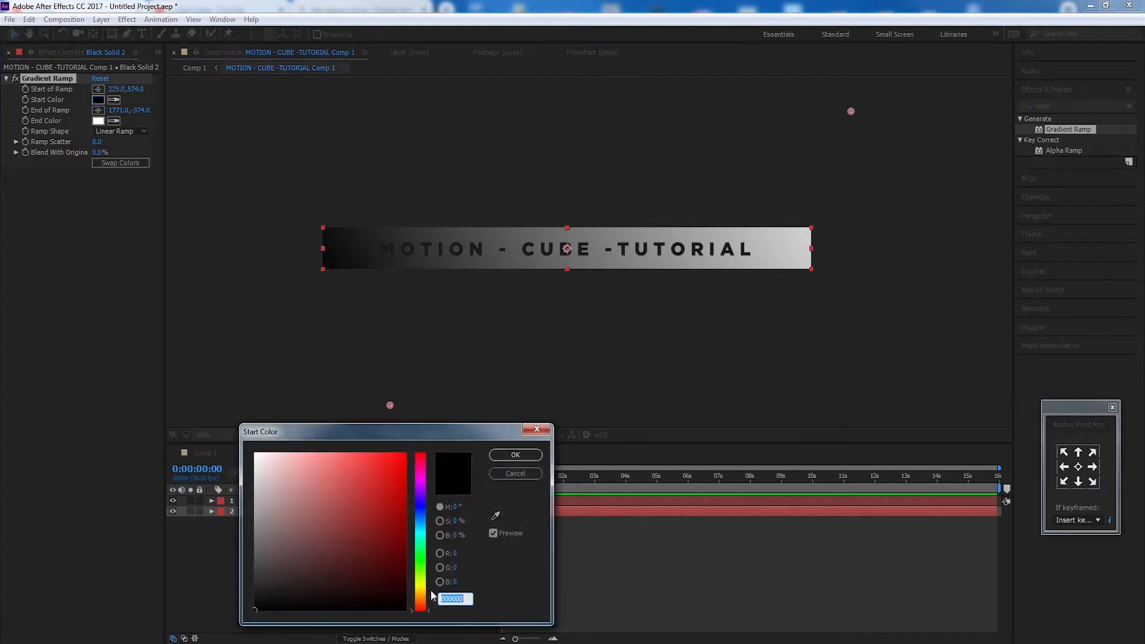
pyautogui.click(421, 599)
pyautogui.moveTo(398, 581); pyautogui.dragTo(381, 547)
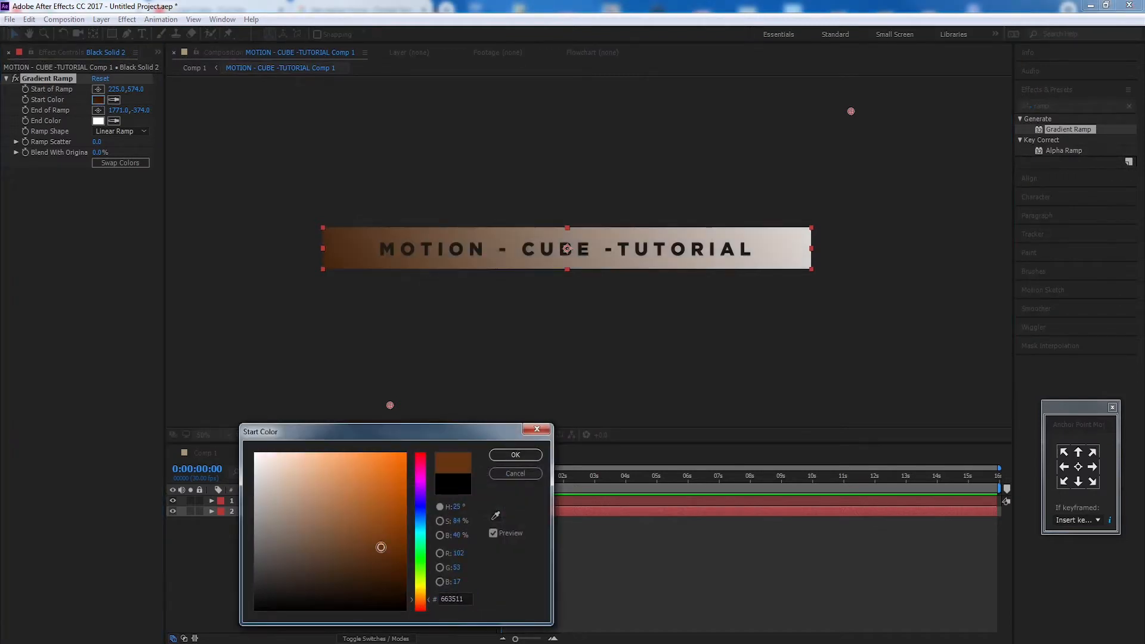
pyautogui.click(535, 455)
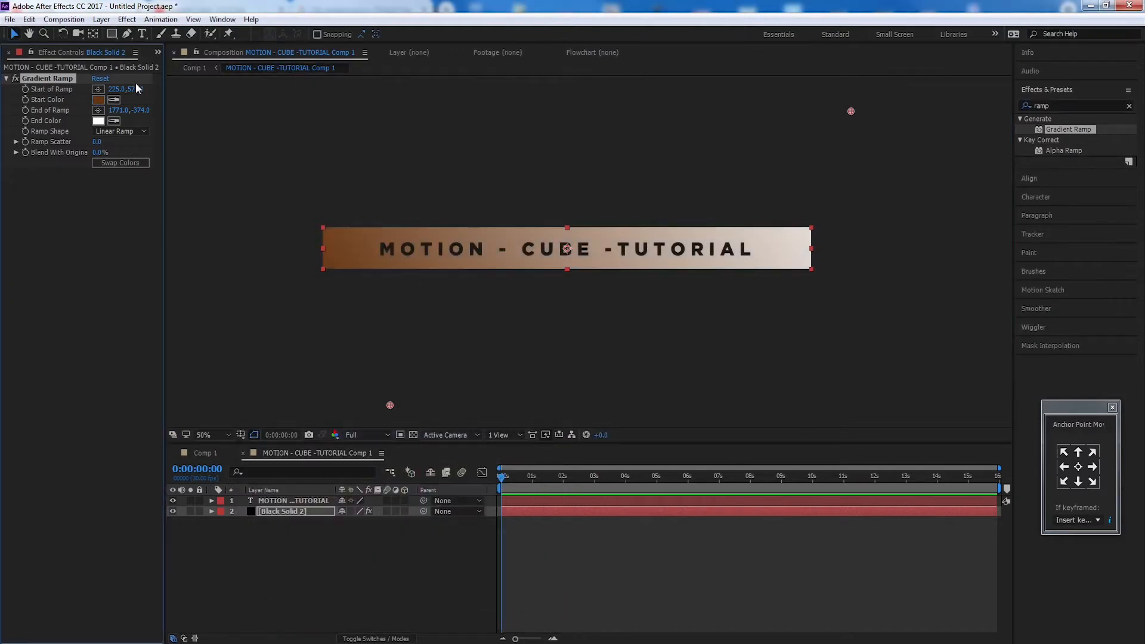
pyautogui.click(394, 476)
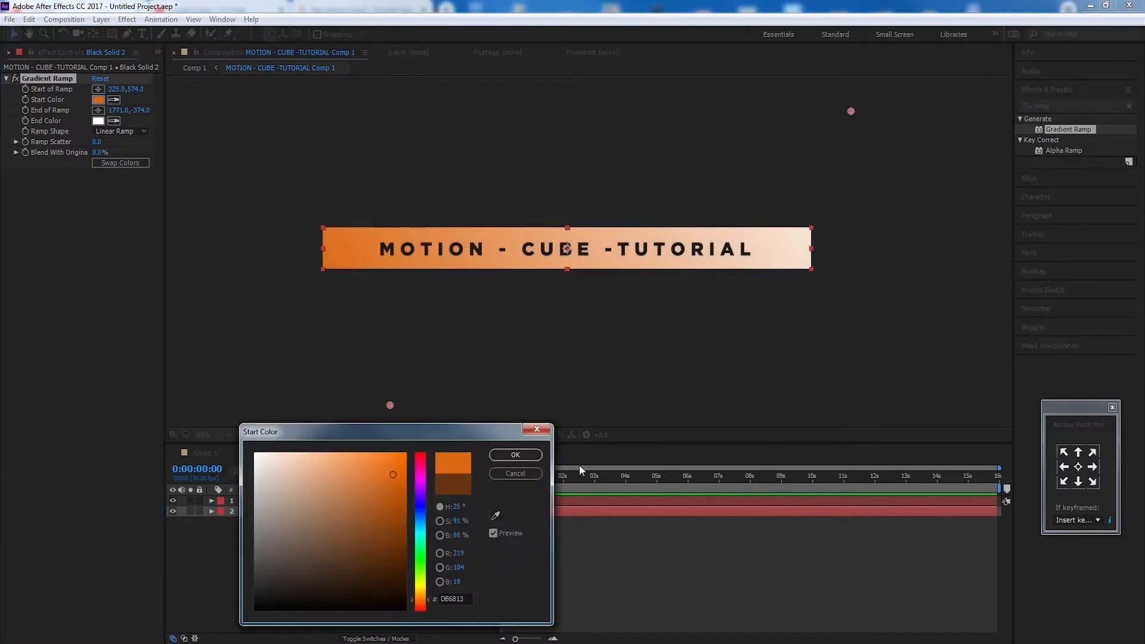
pyautogui.click(516, 456)
# - Set the gradient ramp's end color to a vivid pink-red with a hue of 342°, and deselect the solid
pyautogui.click(98, 121)
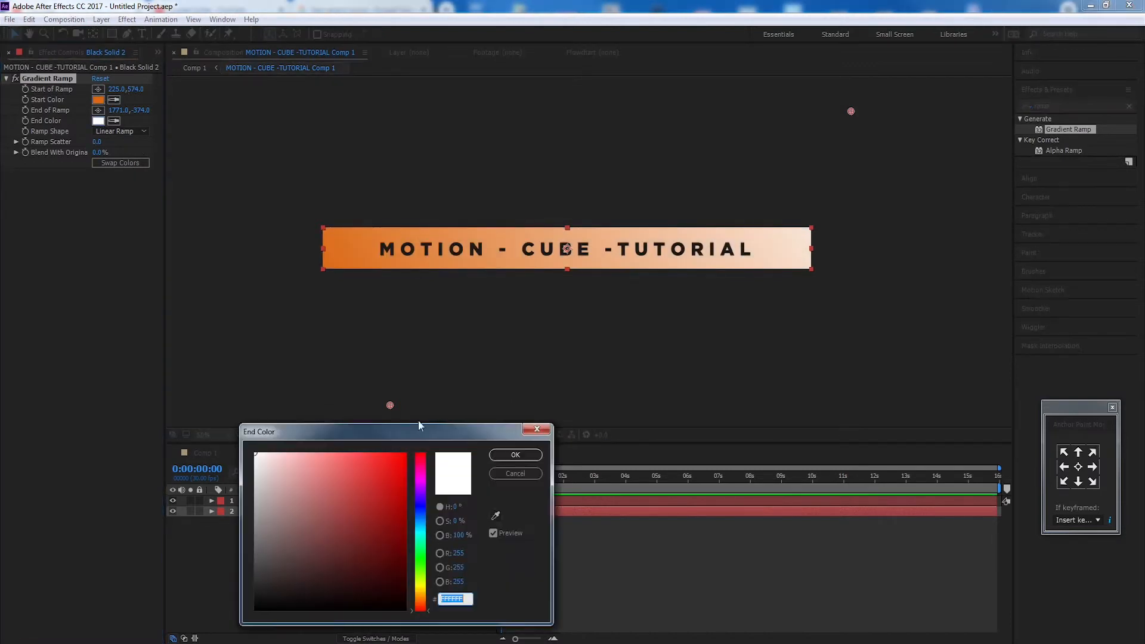
pyautogui.click(392, 465)
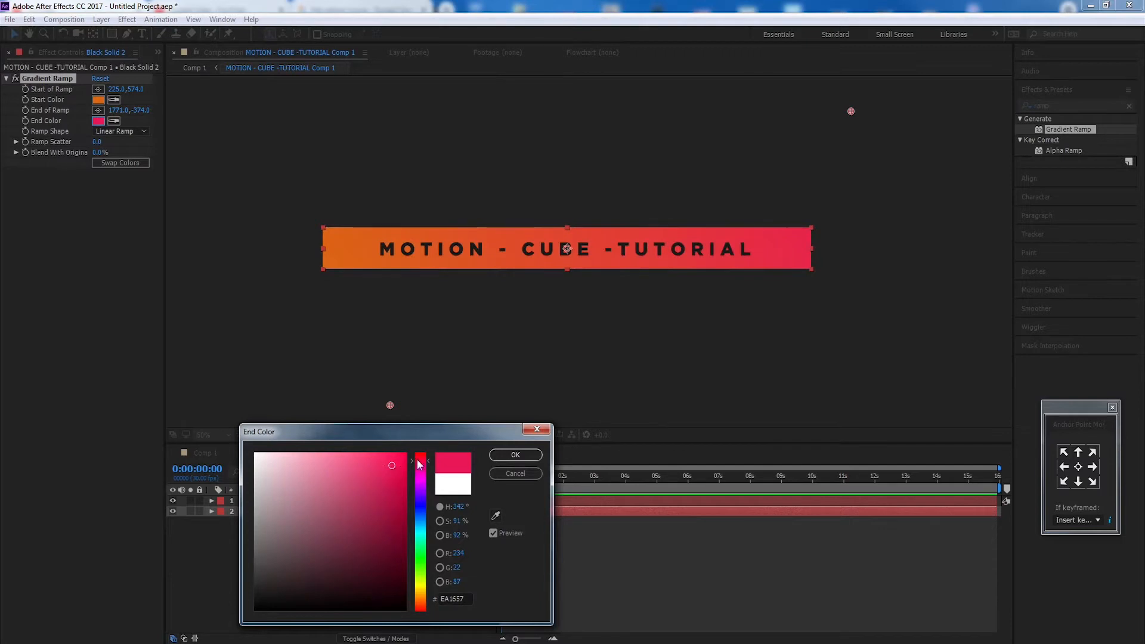
pyautogui.moveTo(479, 434); pyautogui.dragTo(467, 349)
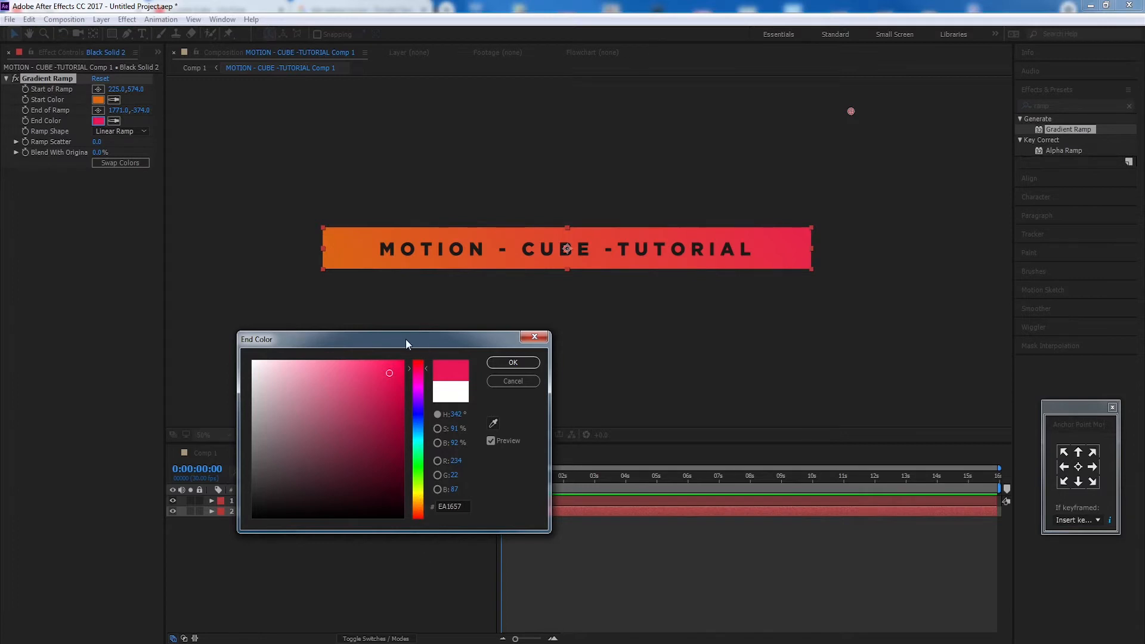
pyautogui.moveTo(405, 339)
pyautogui.mouseDown()
pyautogui.moveTo(443, 353)
pyautogui.moveTo(409, 334)
pyautogui.moveTo(416, 343)
pyautogui.mouseUp()
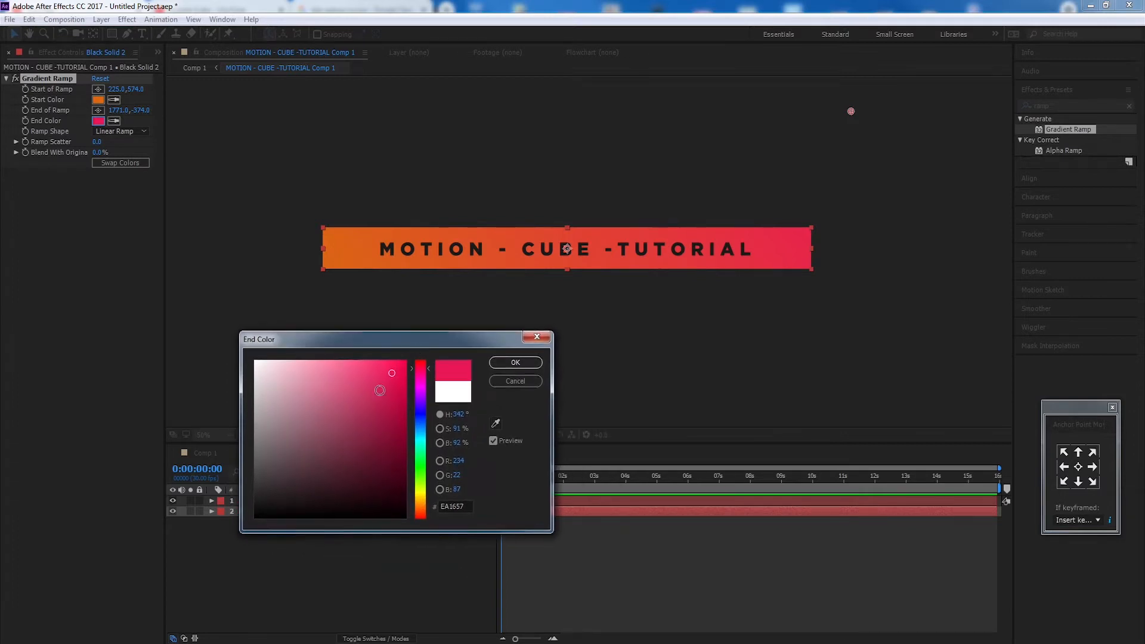
pyautogui.click(397, 371)
pyautogui.click(515, 362)
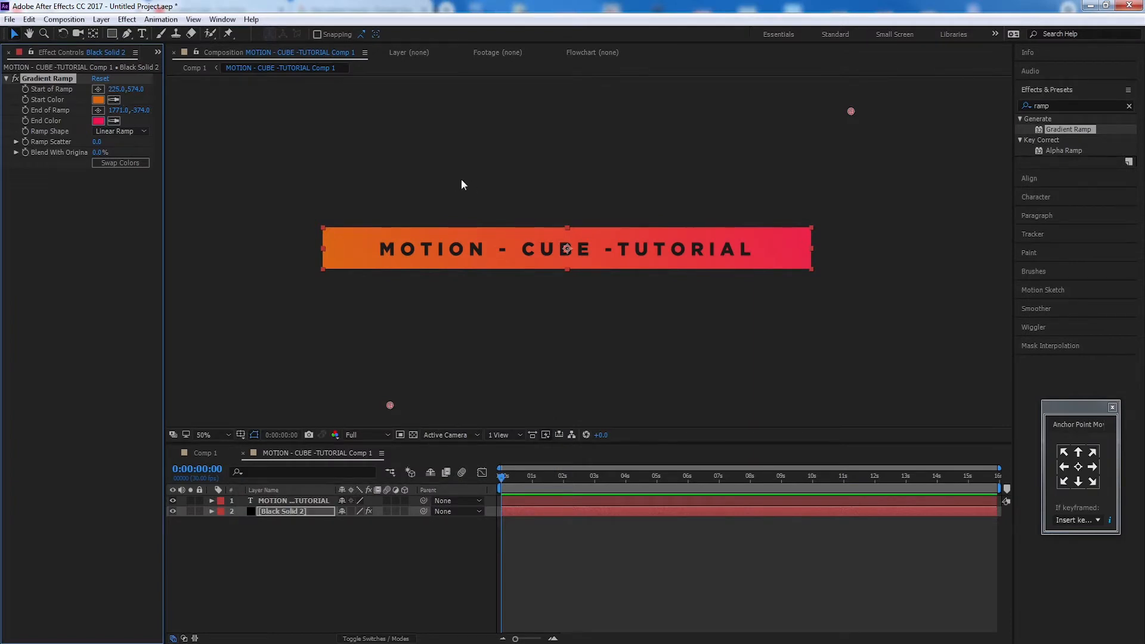
pyautogui.click(606, 320)
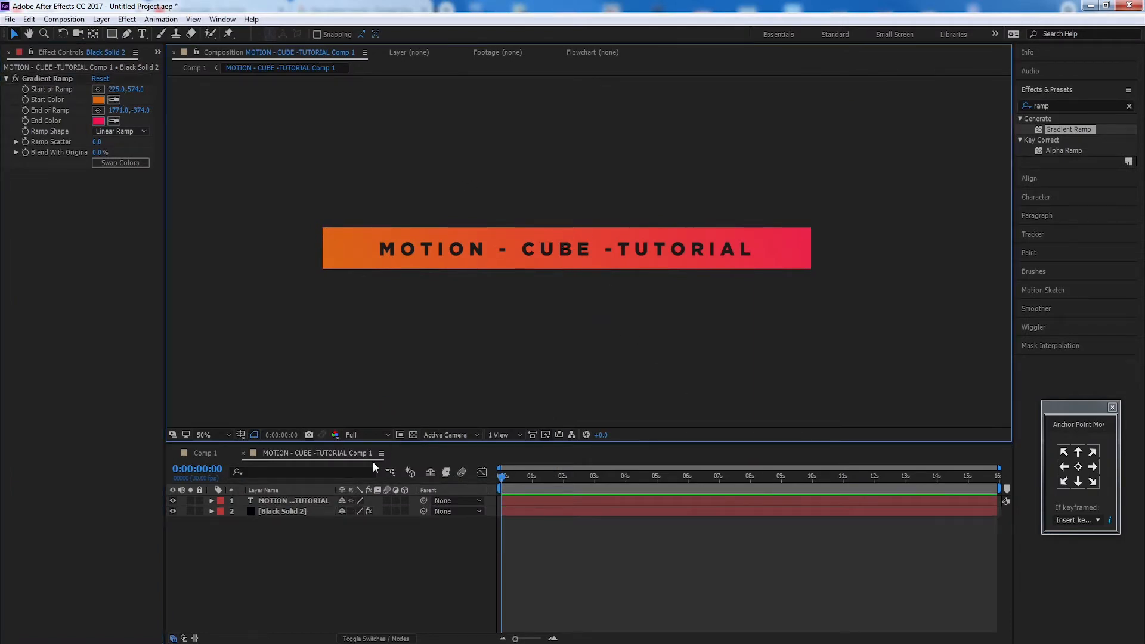
# - Return to Comp 1, make the title precomp layer 3D and duplicate it
pyautogui.click(216, 453)
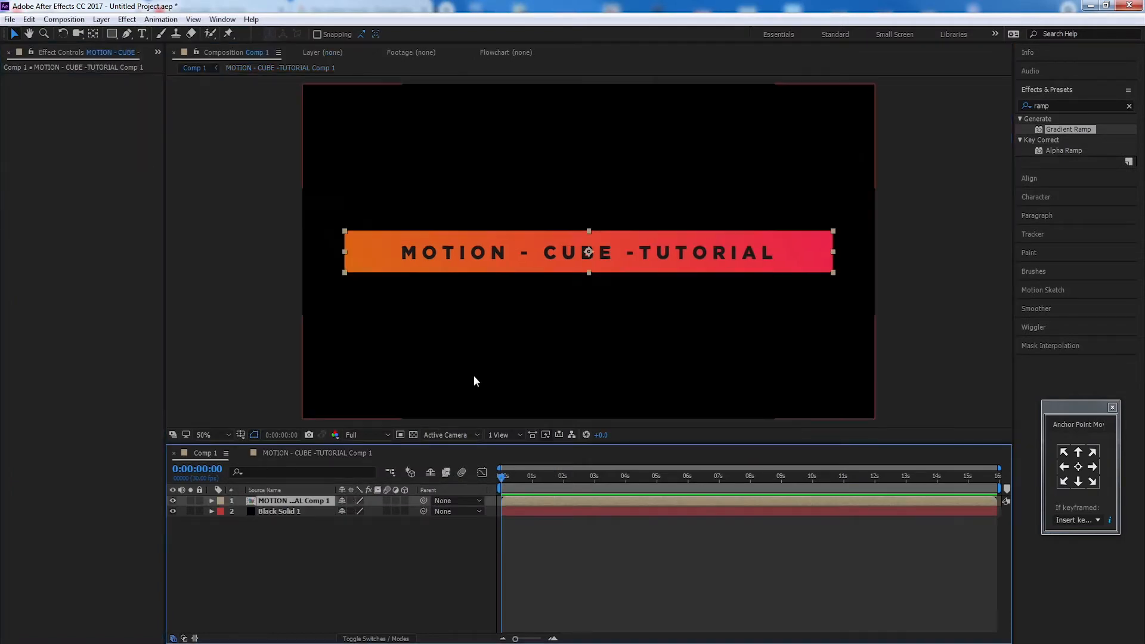
pyautogui.click(405, 501)
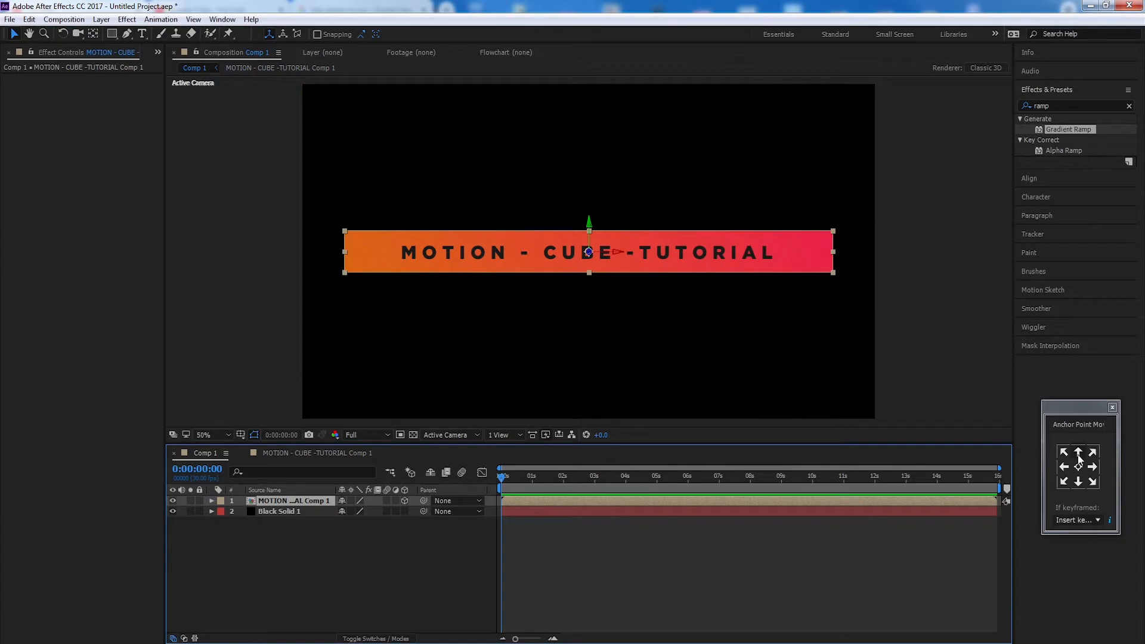
pyautogui.click(320, 541)
pyautogui.click(307, 502)
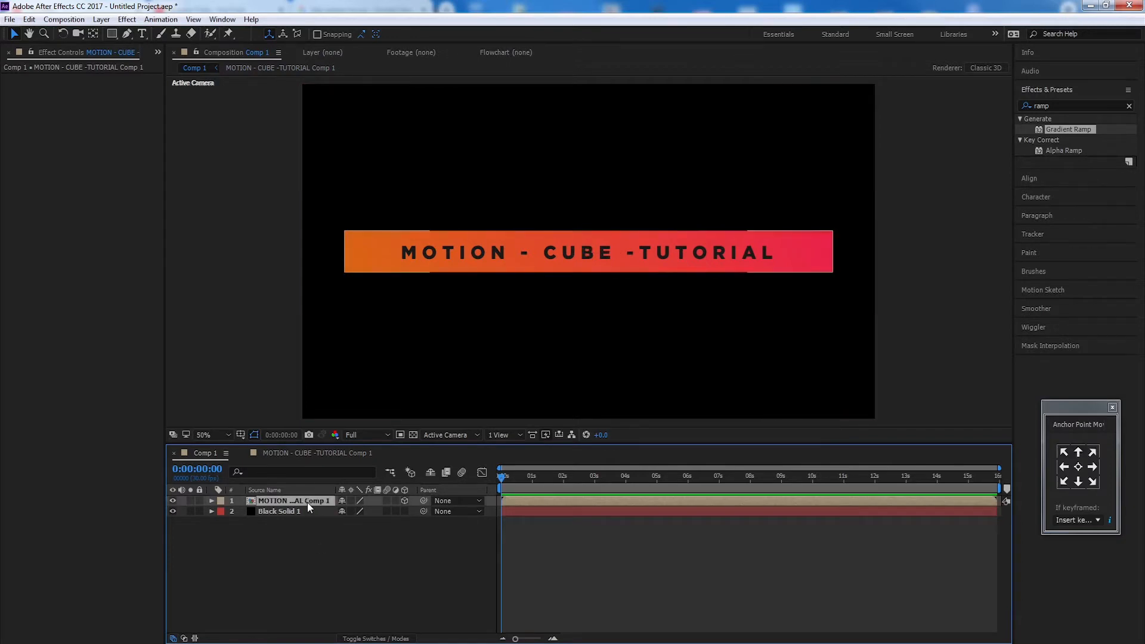
pyautogui.hotkey('ctrl', 'd')
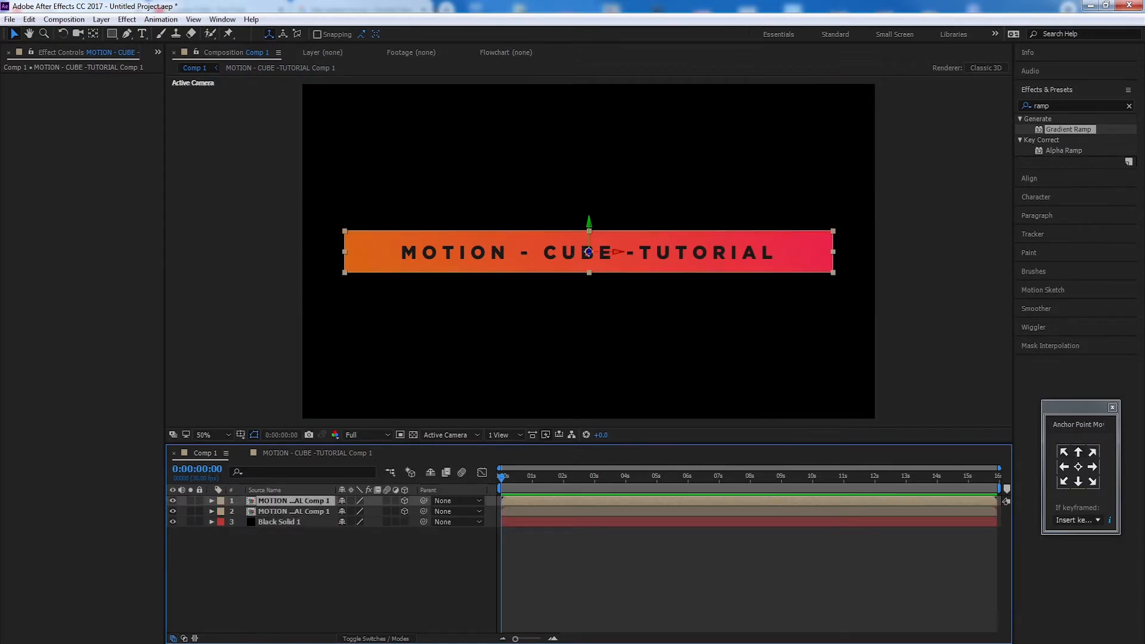
# - Set the duplicate bar's anchor point to its bottom center and move the bar up above the original
pyautogui.click(1079, 455)
pyautogui.click(1080, 456)
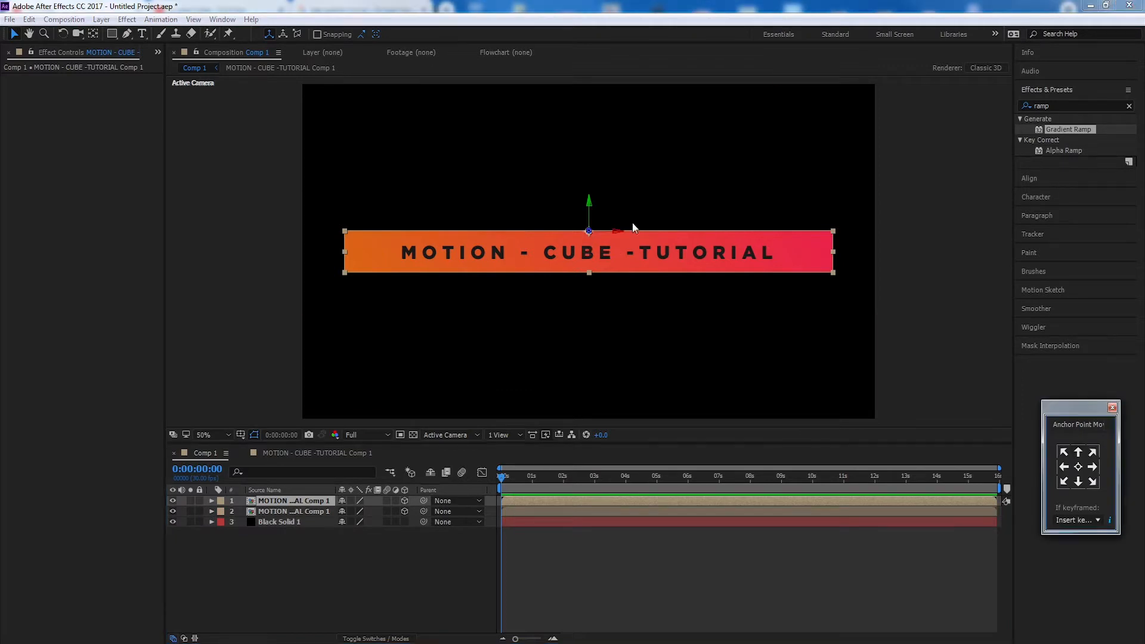
pyautogui.click(1078, 481)
pyautogui.moveTo(587, 256); pyautogui.dragTo(597, 204)
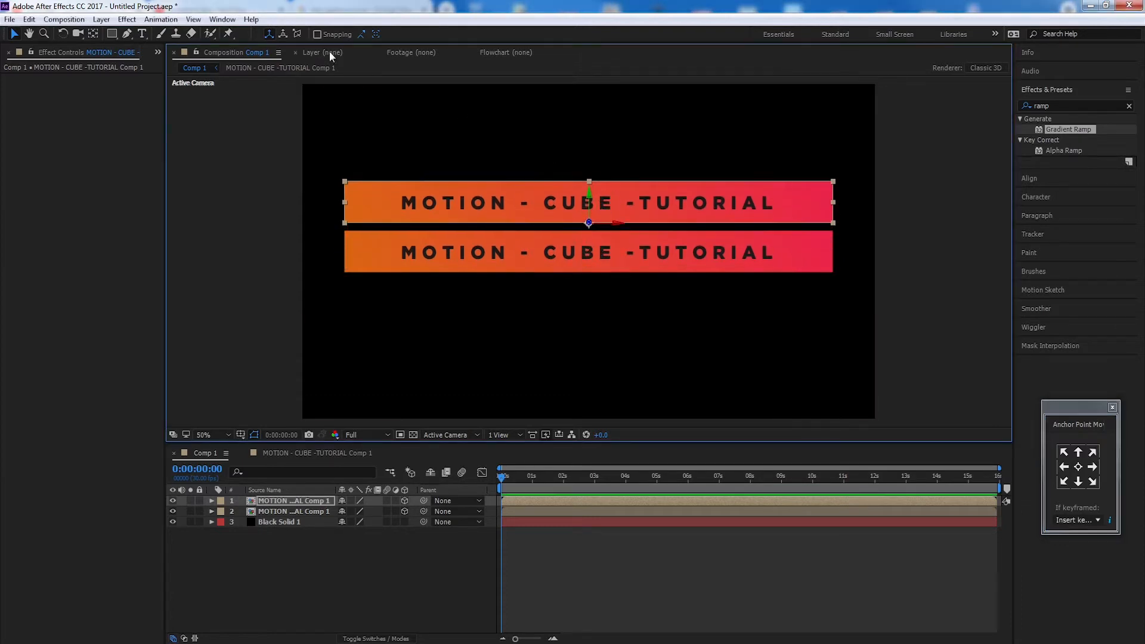
# - Enable snapping and snap the upper bar's bottom edge onto the top edge of the lower bar
pyautogui.click(317, 34)
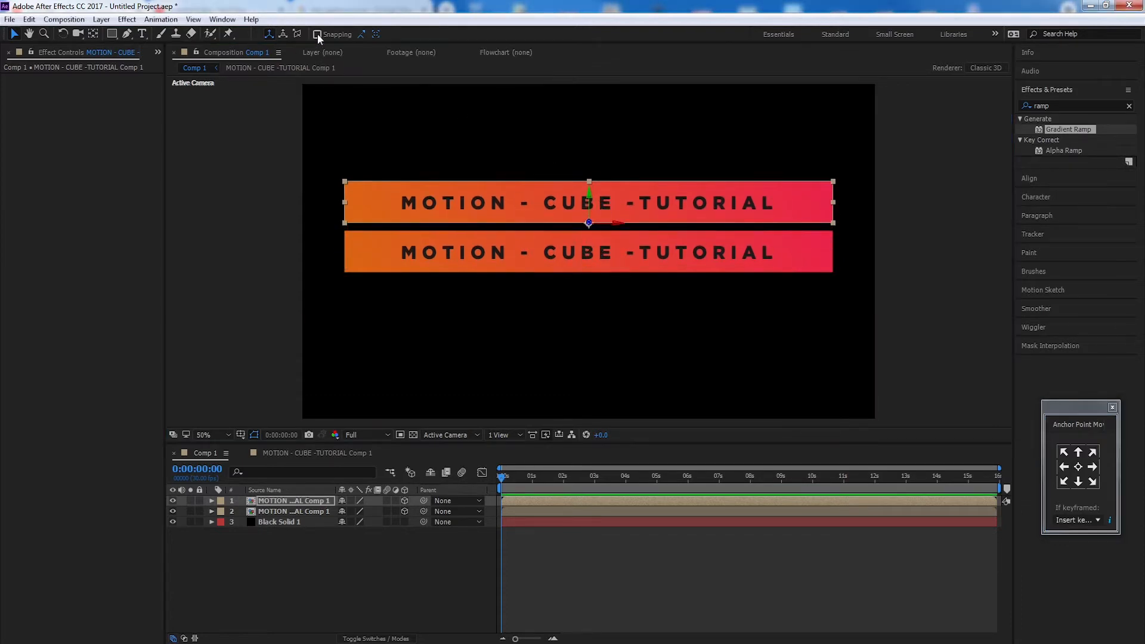
pyautogui.scroll(4, 620, 226)
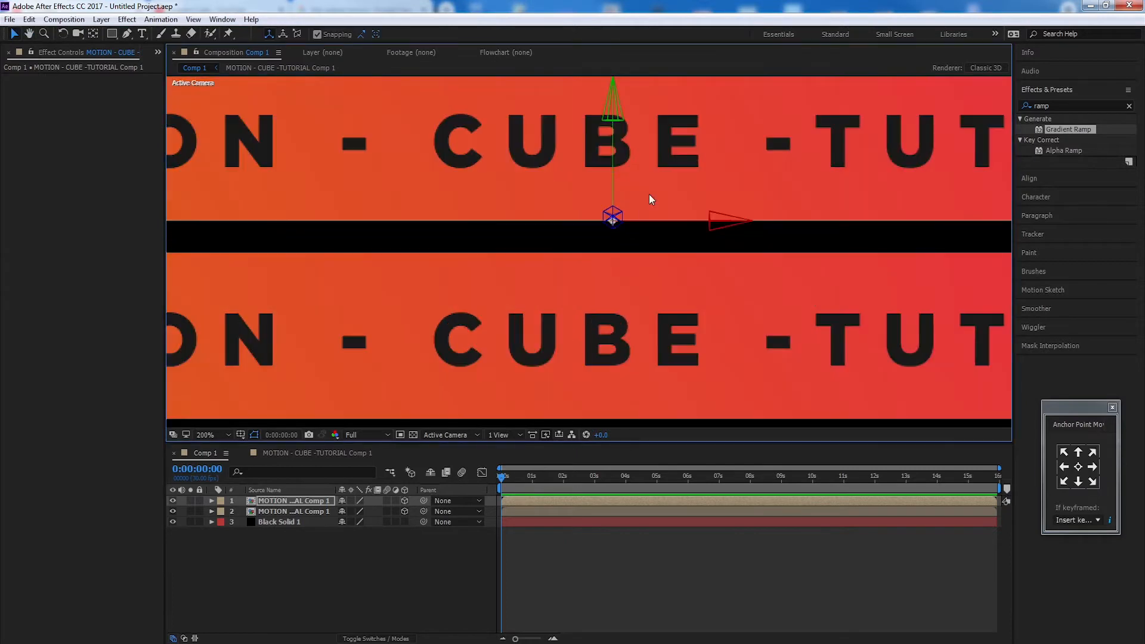
pyautogui.moveTo(643, 202); pyautogui.dragTo(631, 239)
pyautogui.scroll(-4, 633, 240)
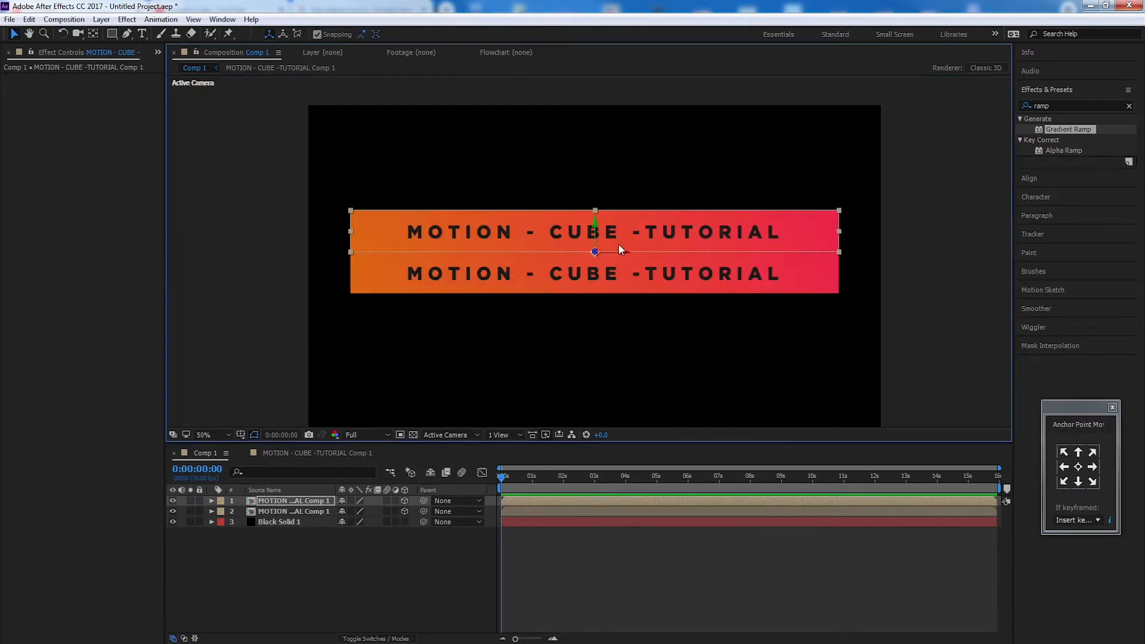
pyautogui.moveTo(621, 236); pyautogui.dragTo(641, 234)
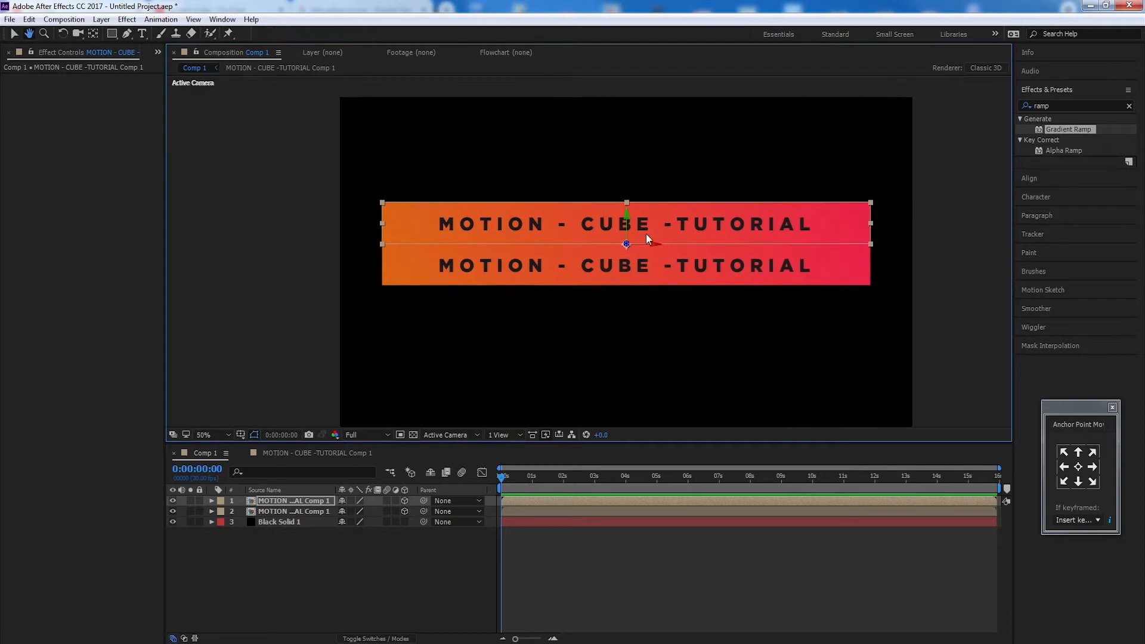
# - Duplicate the title precomp in the project and replace the upper bar's source with that copy
pyautogui.click(317, 520)
pyautogui.click(301, 503)
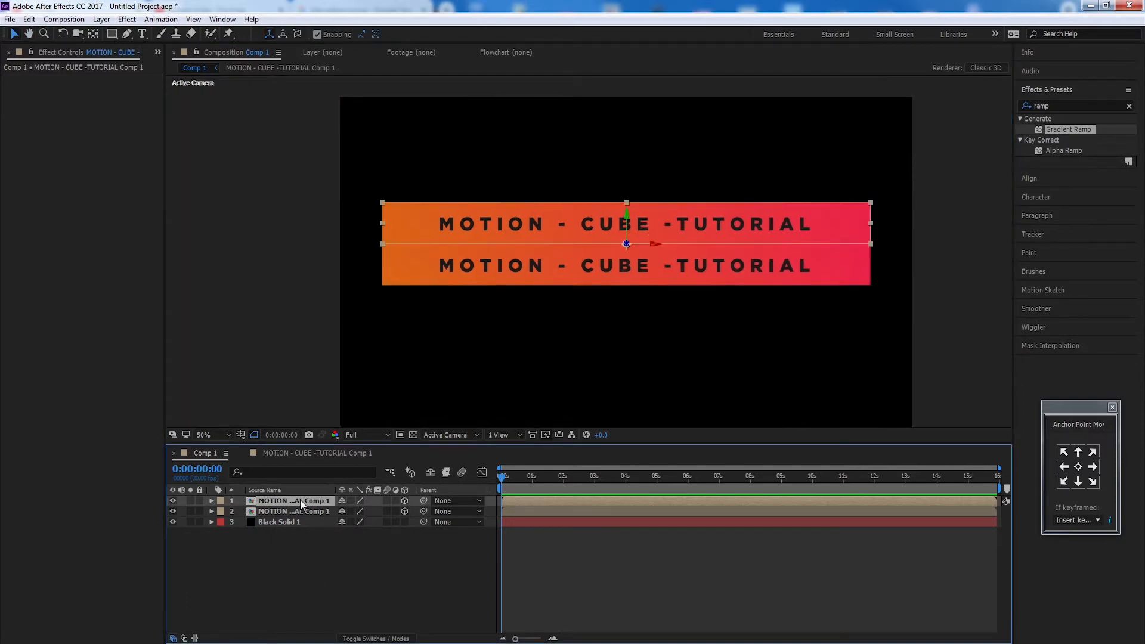
pyautogui.rightClick(299, 500)
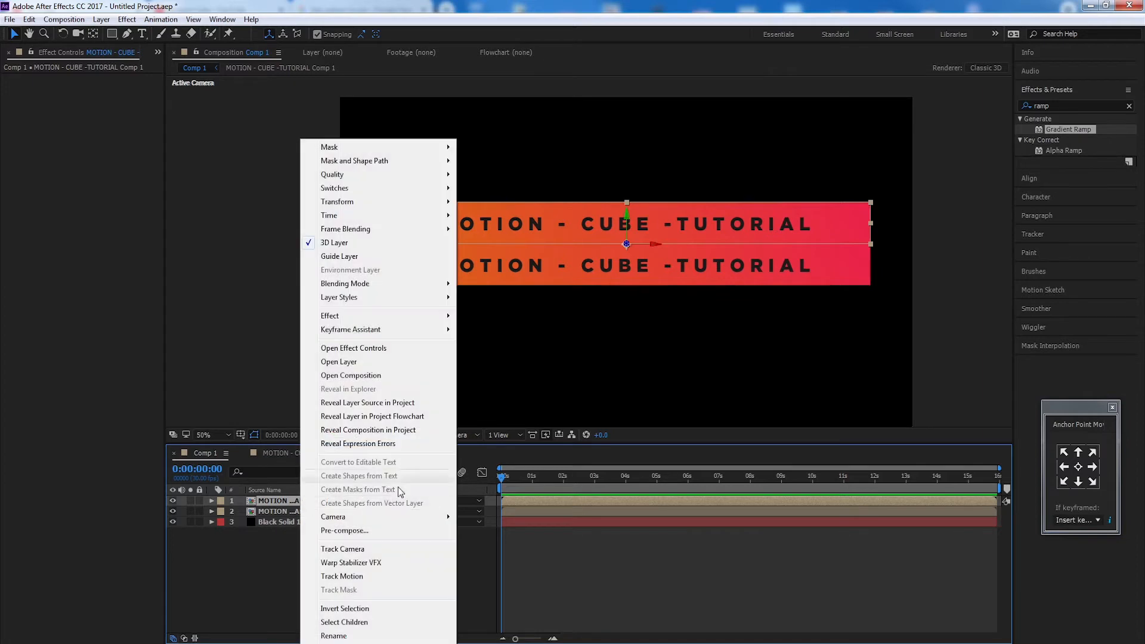
pyautogui.click(441, 402)
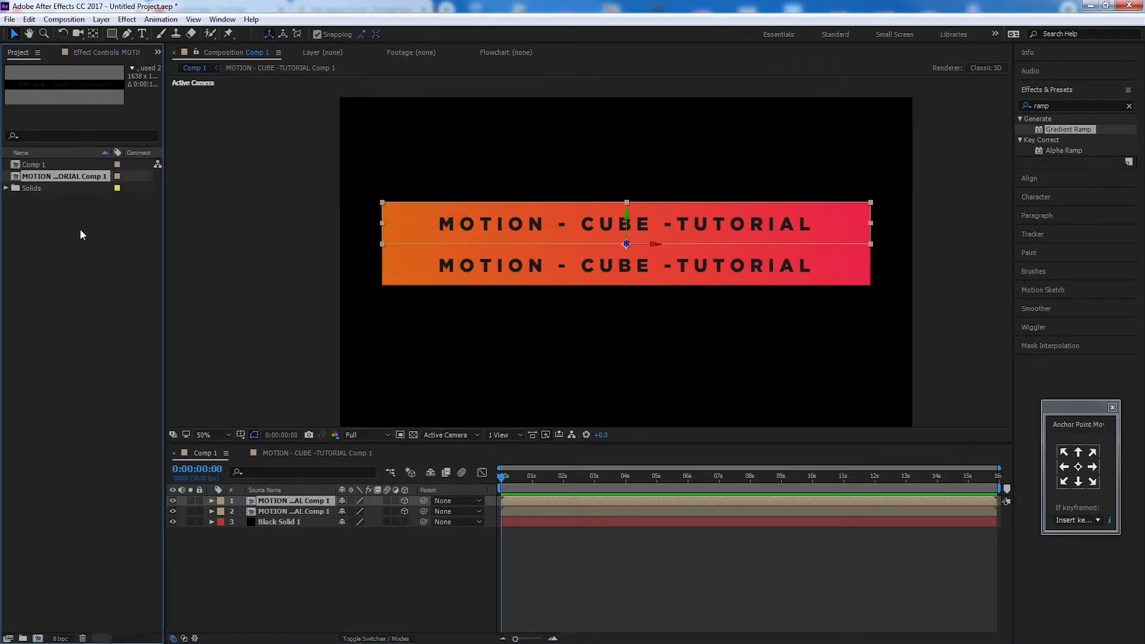
pyautogui.hotkey('ctrl', 'd')
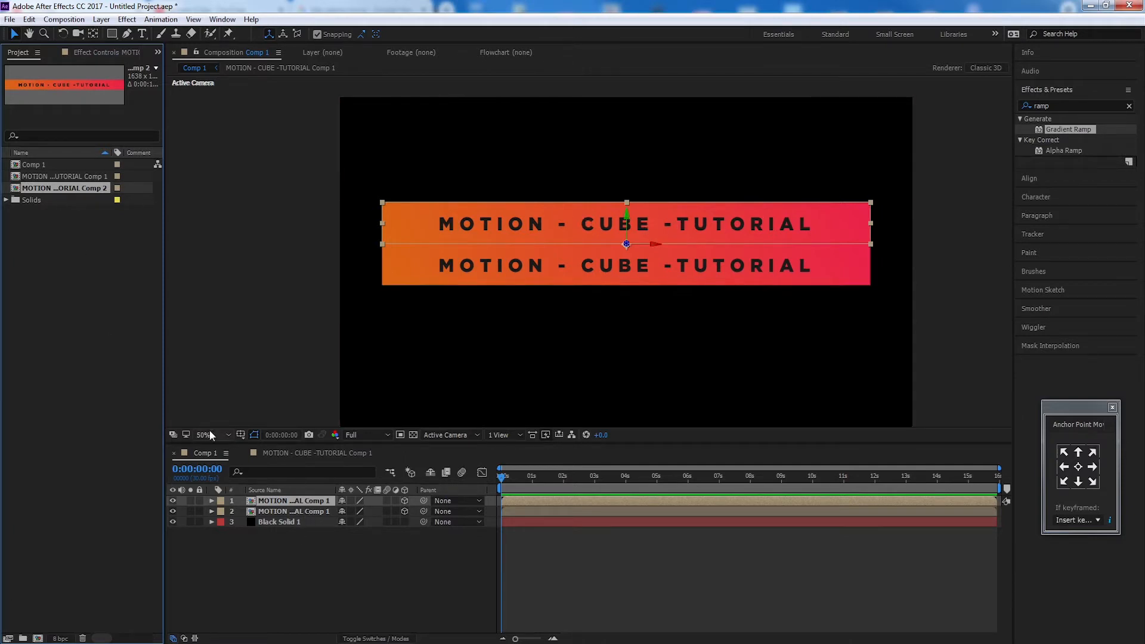
pyautogui.moveTo(61, 188); pyautogui.dragTo(310, 499)
# - Open the upper bar's precomp copy and delete its title text layer
pyautogui.doubleClick(315, 499)
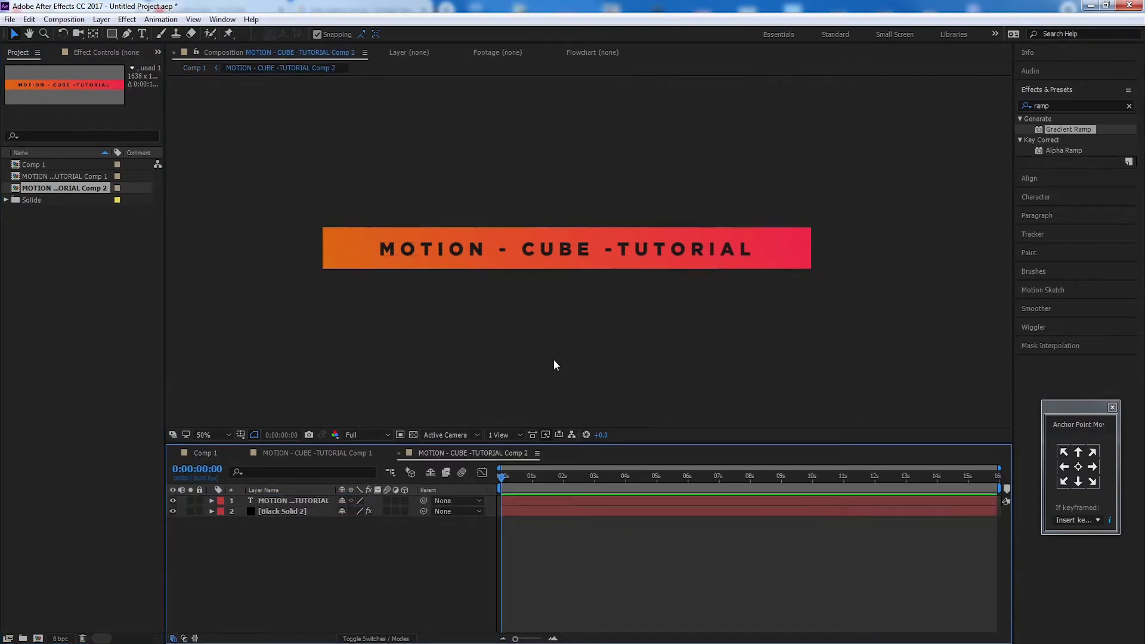
pyautogui.click(299, 499)
pyautogui.press('Delete')
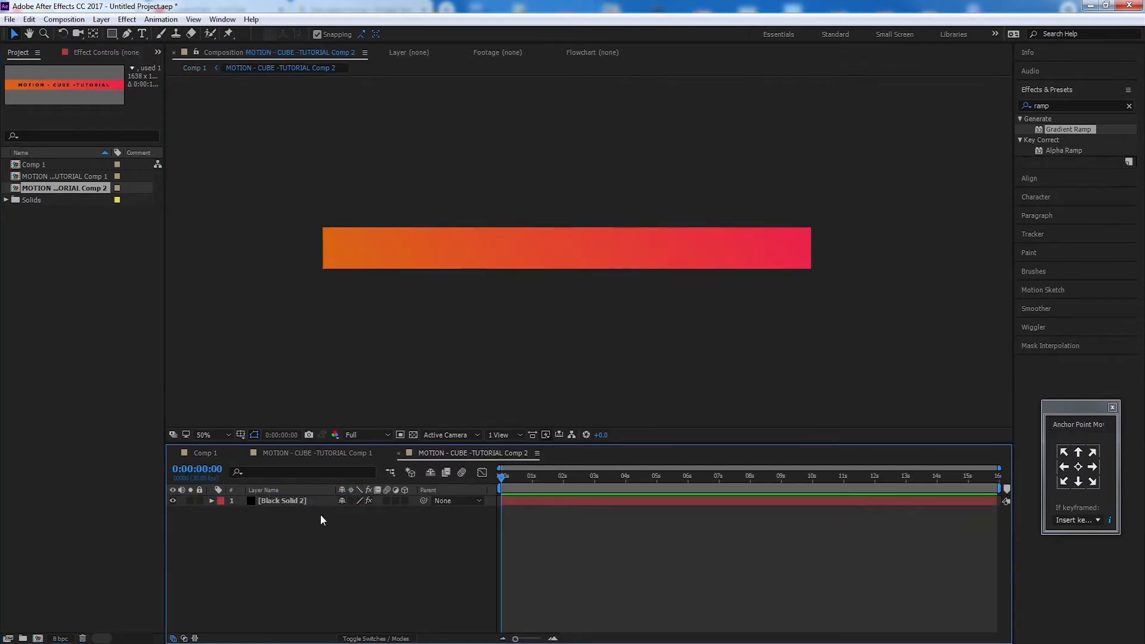
# - Swap the start and end colors of the gradient ramp on the copied precomp's solid
pyautogui.click(299, 502)
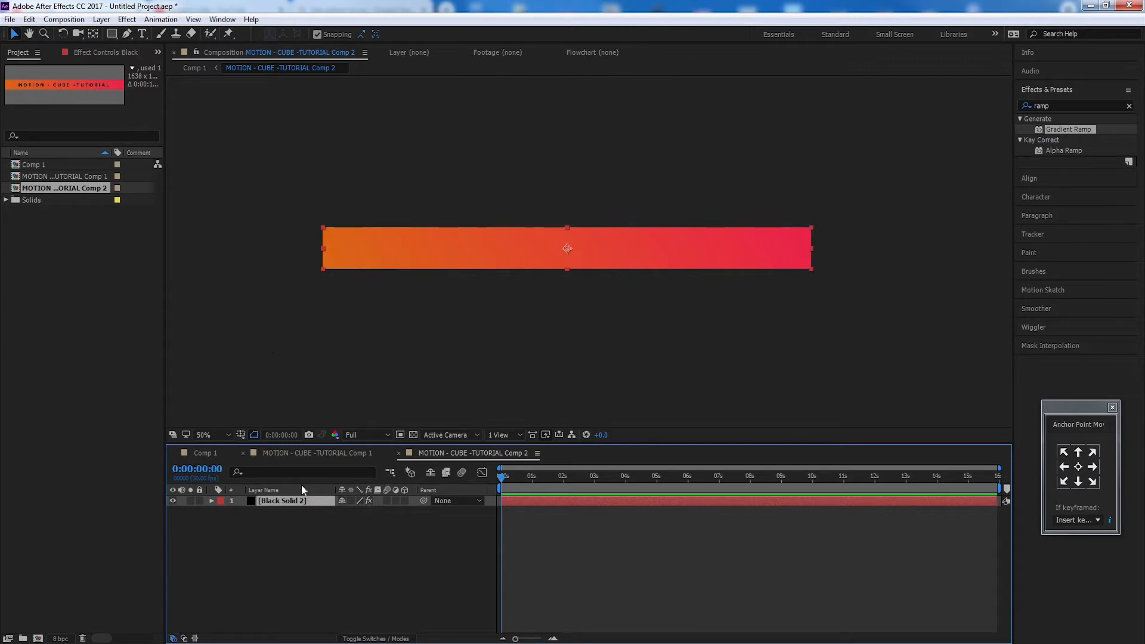
pyautogui.click(107, 53)
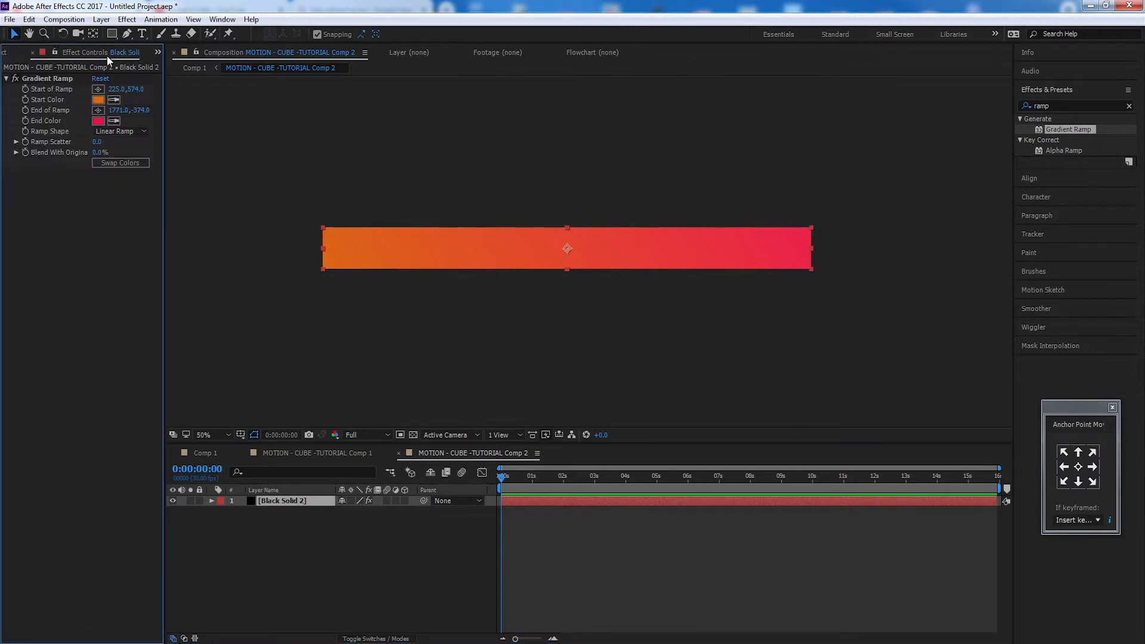
pyautogui.click(127, 165)
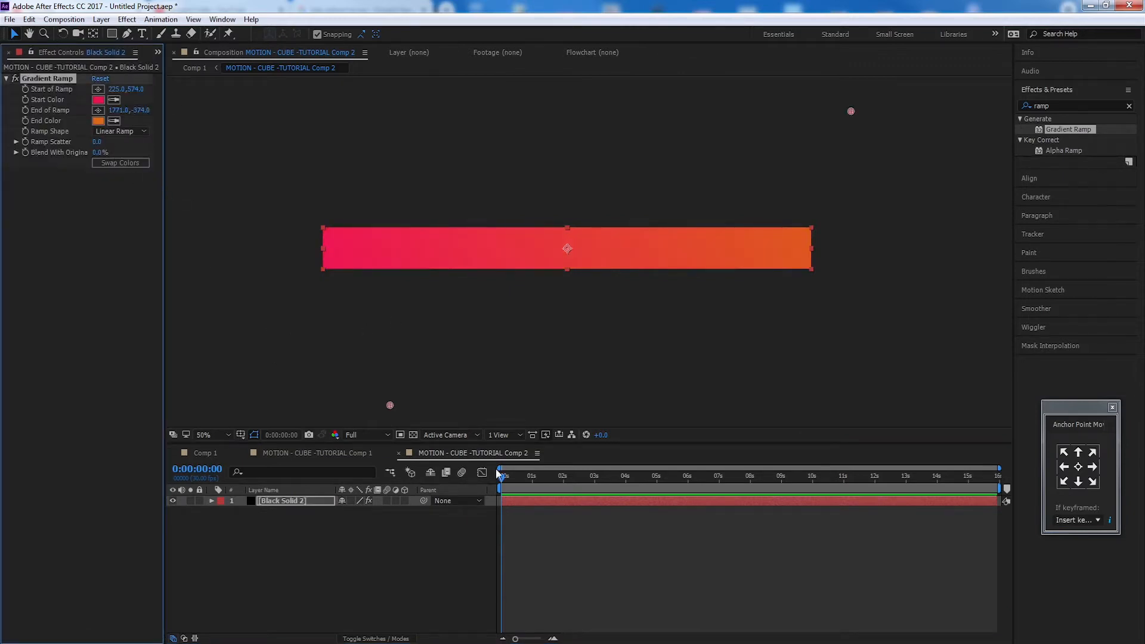
pyautogui.moveTo(490, 445); pyautogui.dragTo(497, 476)
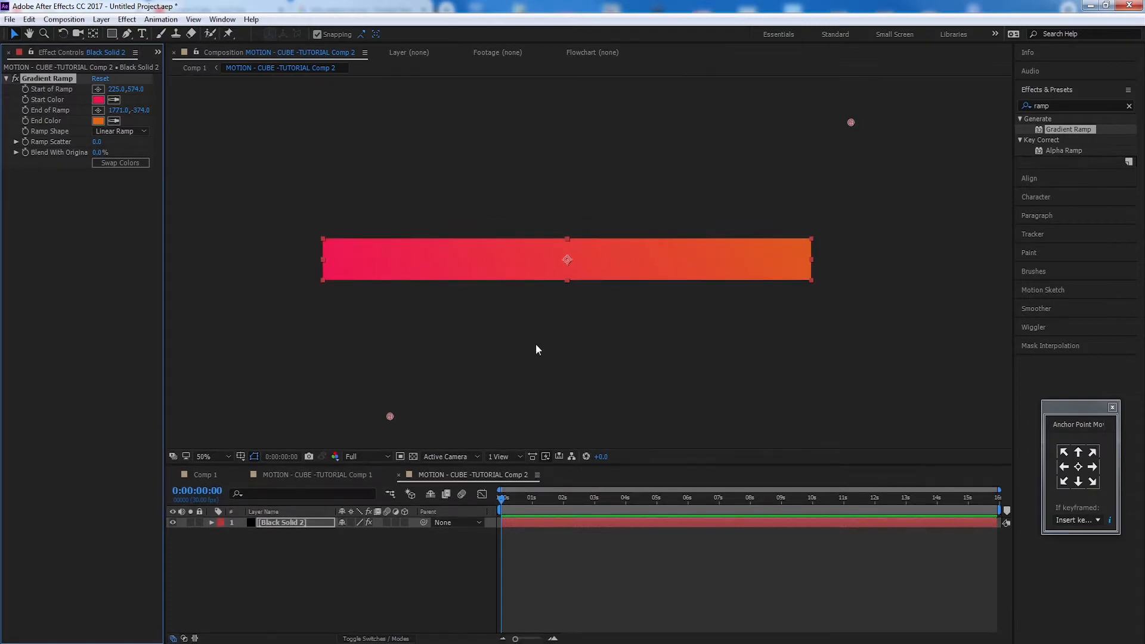
# - Change the copied bar's gradient start color to light pink EEA5BB
pyautogui.click(99, 100)
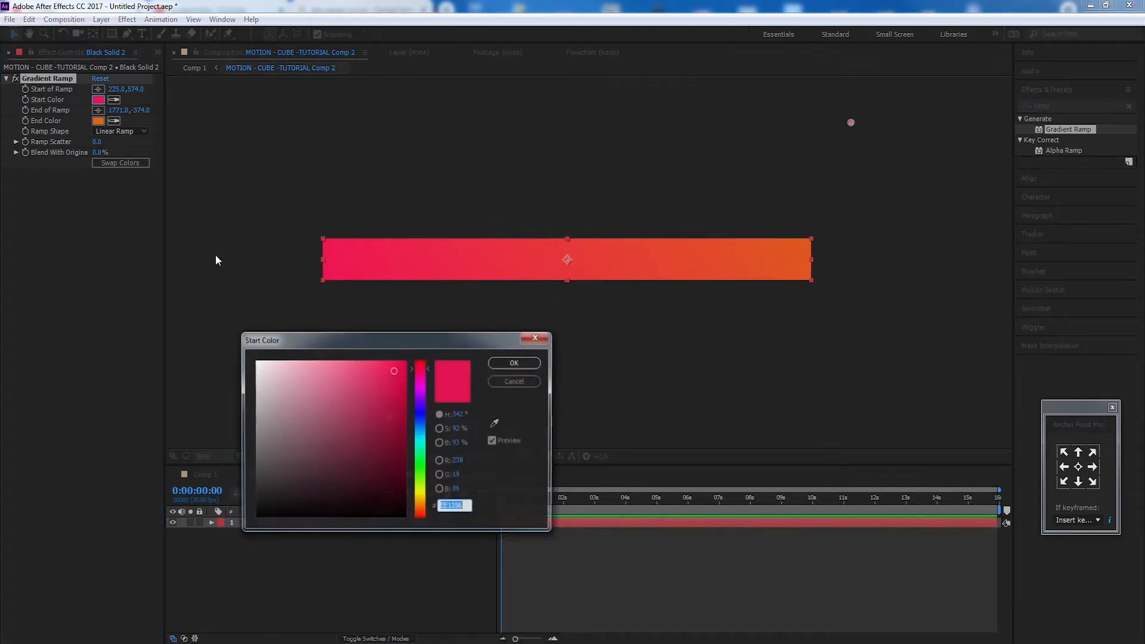
pyautogui.moveTo(366, 345); pyautogui.dragTo(338, 343)
pyautogui.click(274, 368)
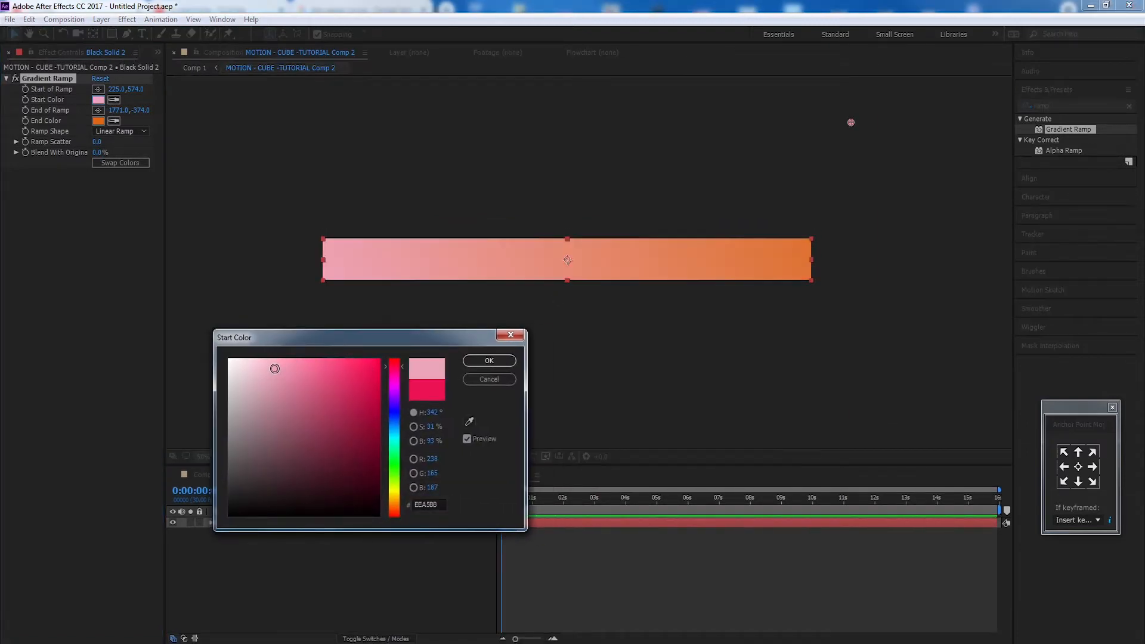
pyautogui.click(489, 361)
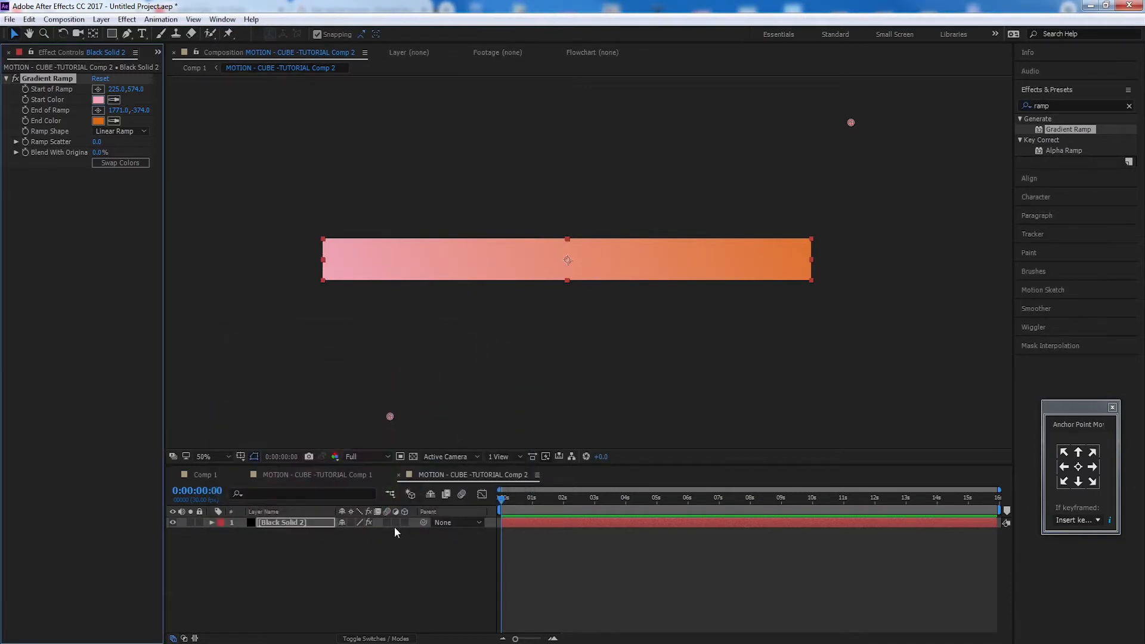
# - Return to Comp 1 and add a two-node camera with the 50mm preset
pyautogui.click(328, 474)
pyautogui.click(212, 474)
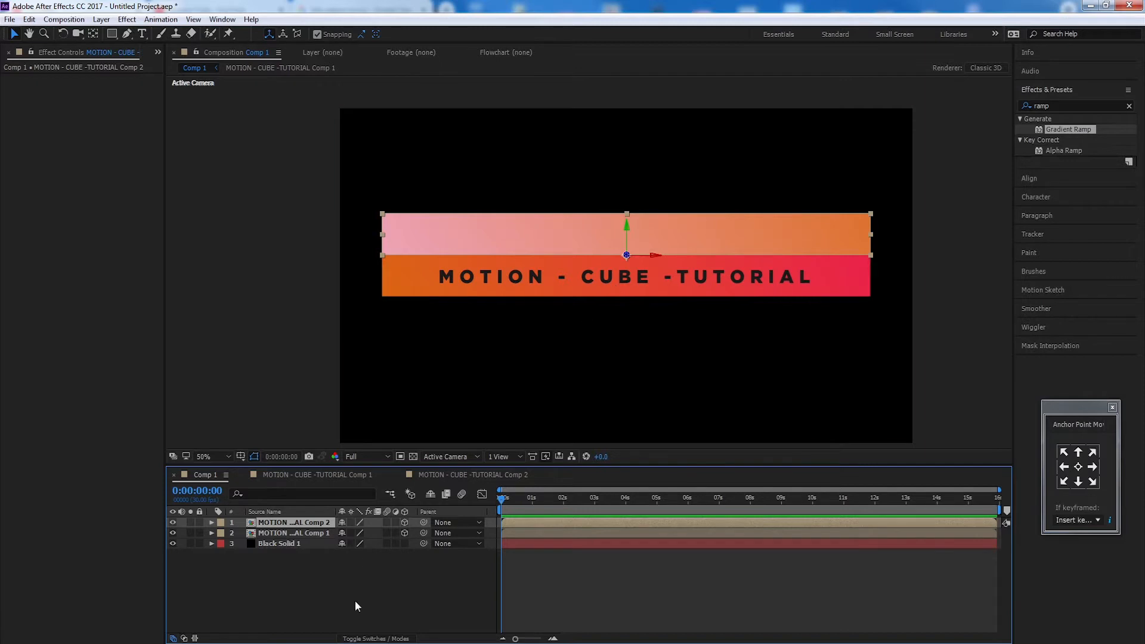
pyautogui.rightClick(308, 580)
pyautogui.moveTo(407, 459)
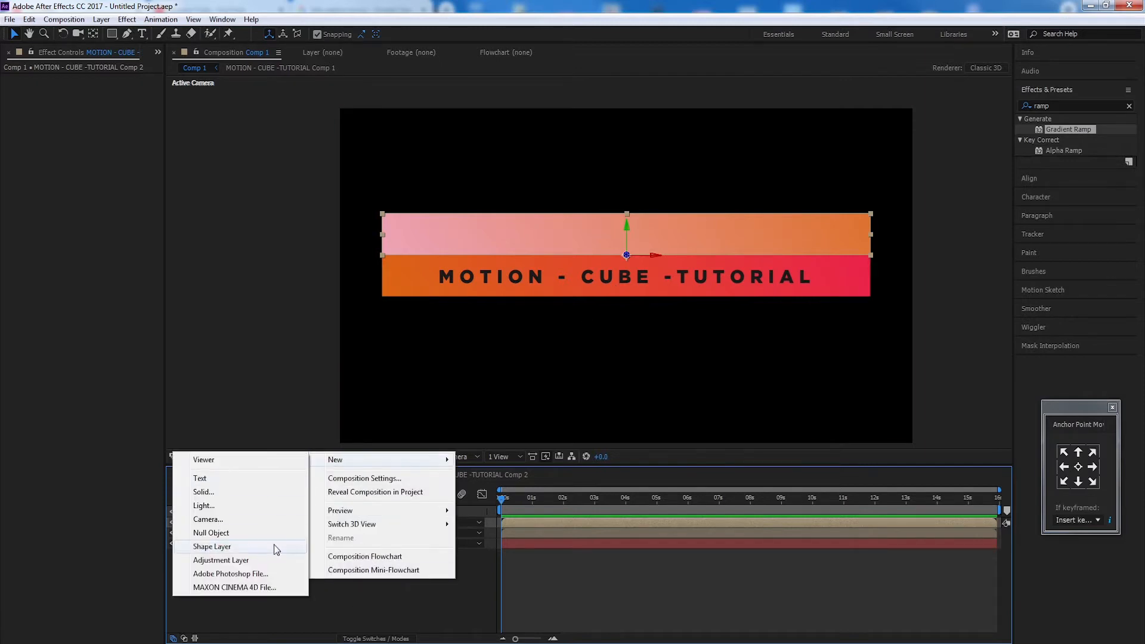
pyautogui.click(281, 519)
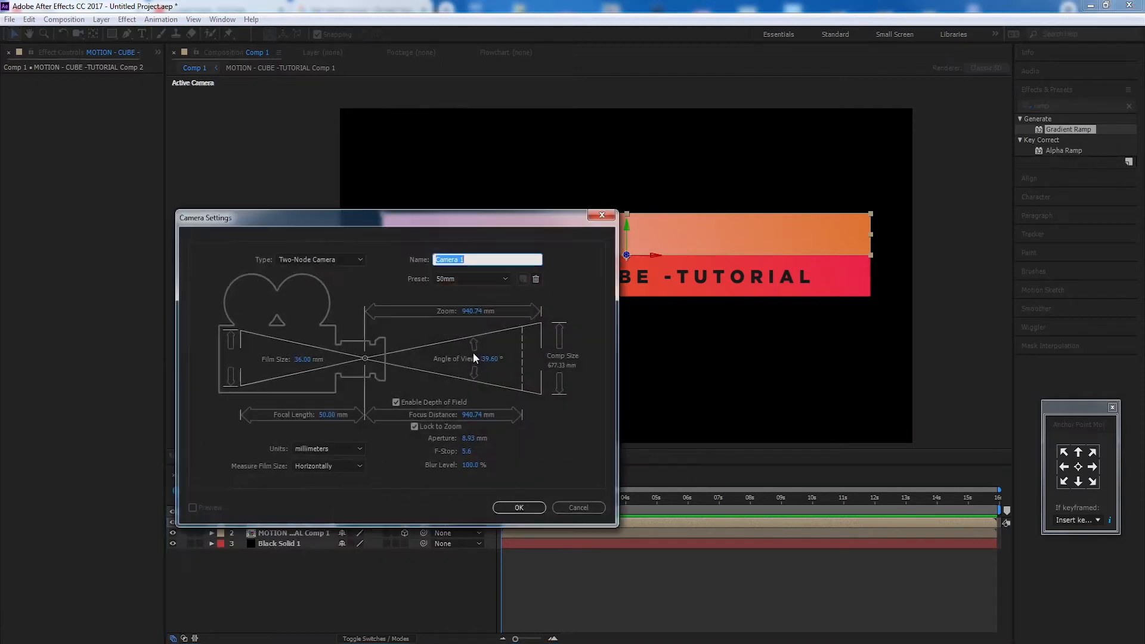
pyautogui.click(518, 506)
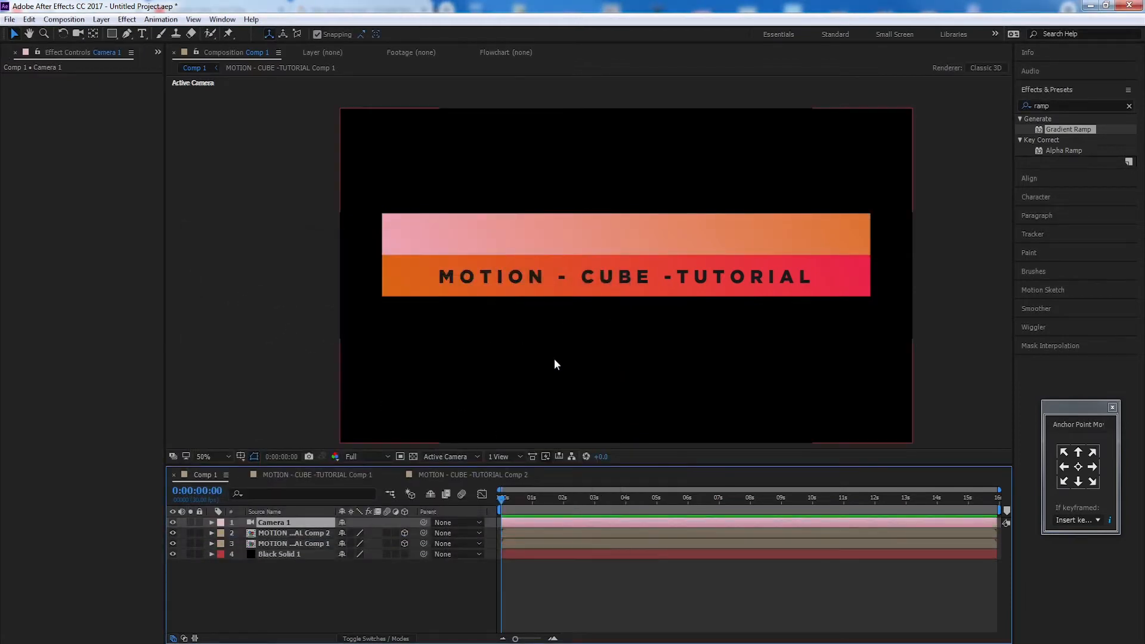
# - Set the X Rotation of the blank pink-orange bar to -90° so it folds back from the title bar's upper edge
pyautogui.press('c')
pyautogui.moveTo(611, 314); pyautogui.dragTo(650, 322)
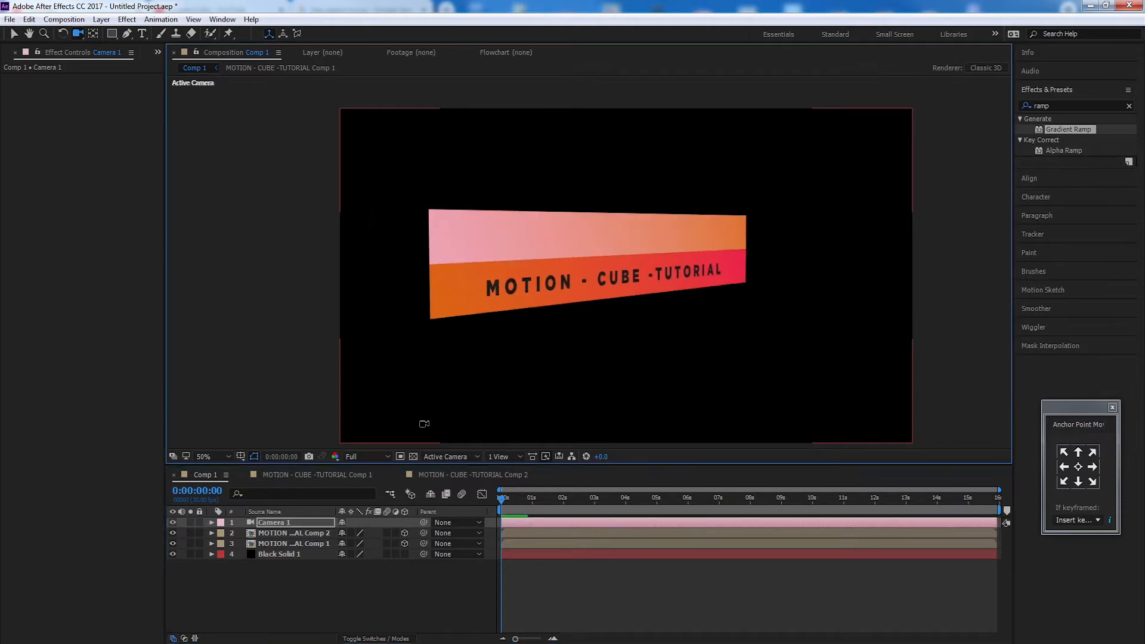
pyautogui.click(284, 533)
pyautogui.press('r')
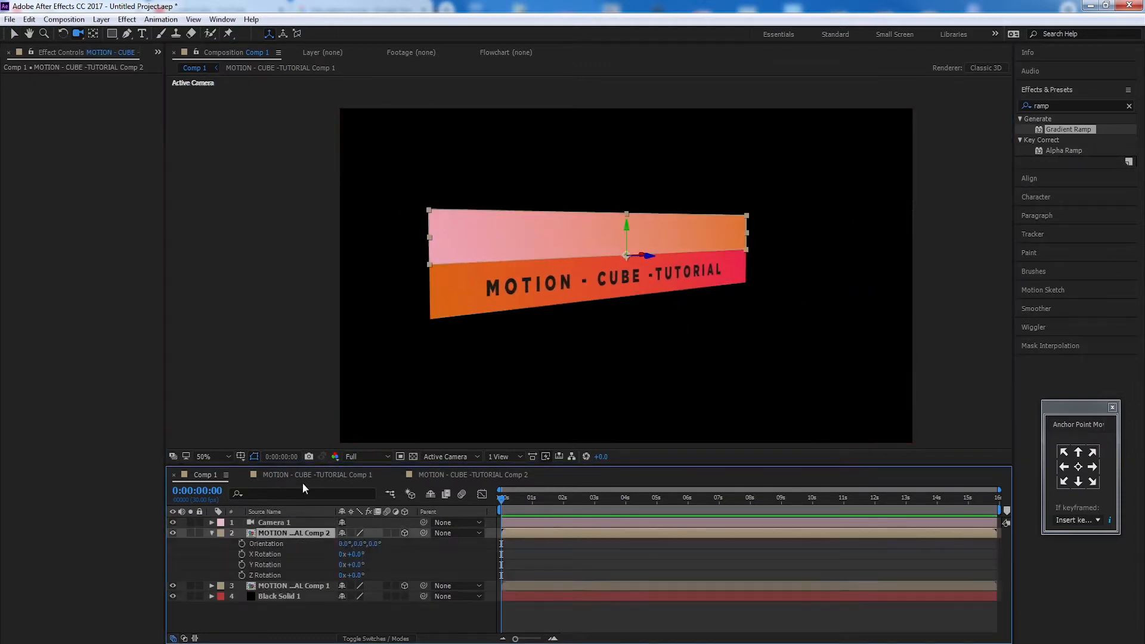
pyautogui.click(361, 554)
pyautogui.press('Return')
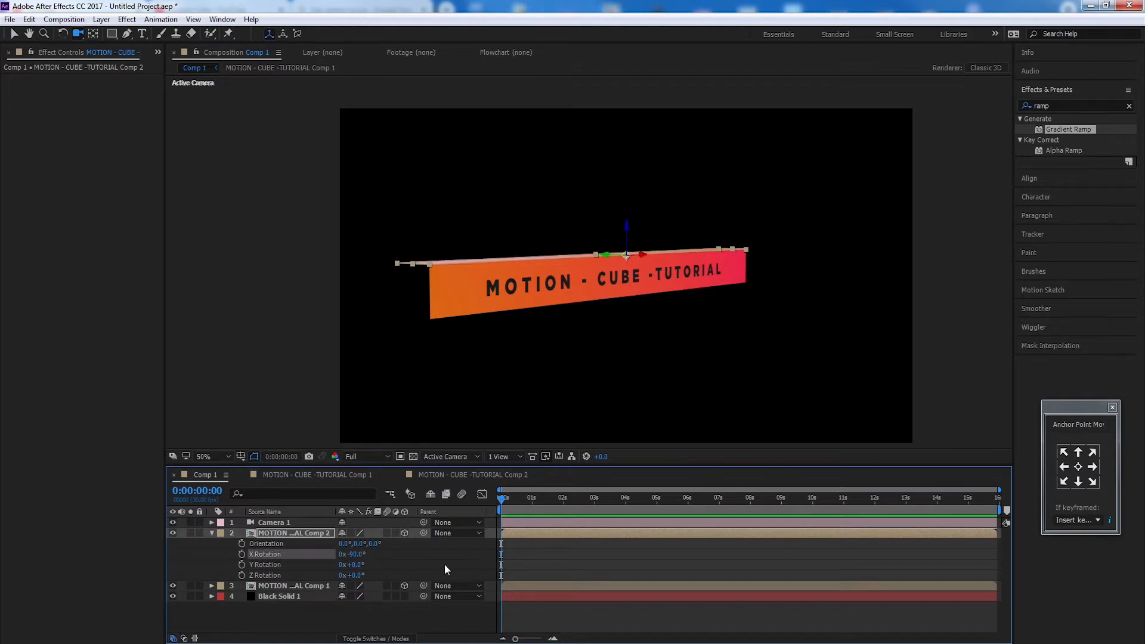
pyautogui.moveTo(590, 335)
pyautogui.mouseDown()
pyautogui.moveTo(616, 358)
pyautogui.moveTo(610, 336)
pyautogui.mouseUp()
pyautogui.press('v')
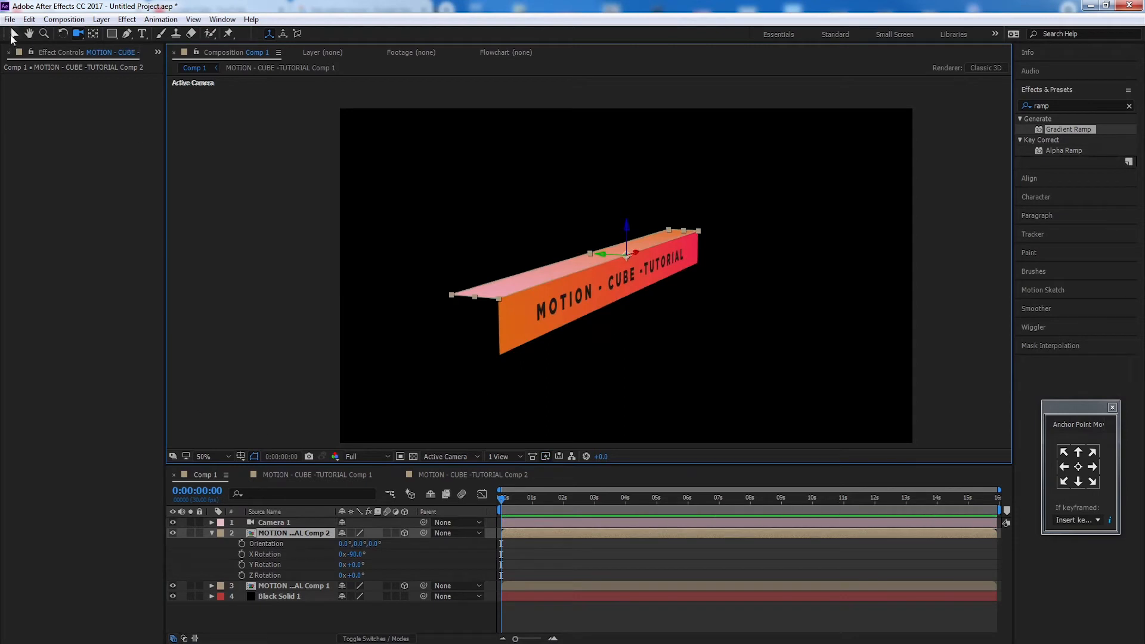
# - Duplicate the folded blank bar and move the copy down to the title bar's lower edge as the underside
pyautogui.click(172, 532)
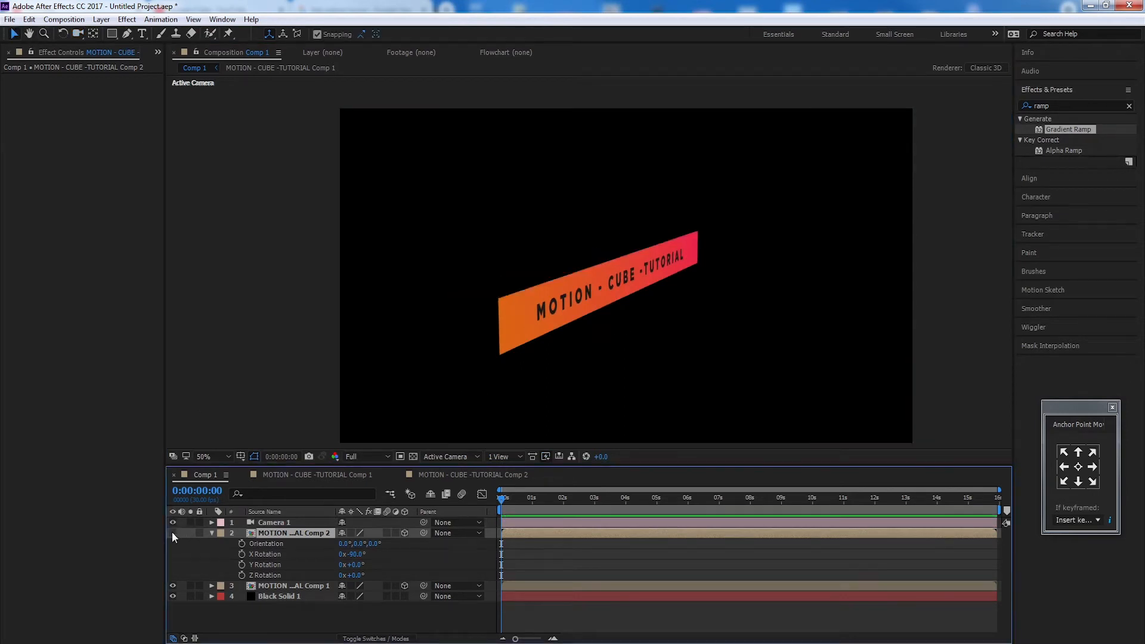
pyautogui.click(172, 533)
pyautogui.hotkey('ctrl', 'd')
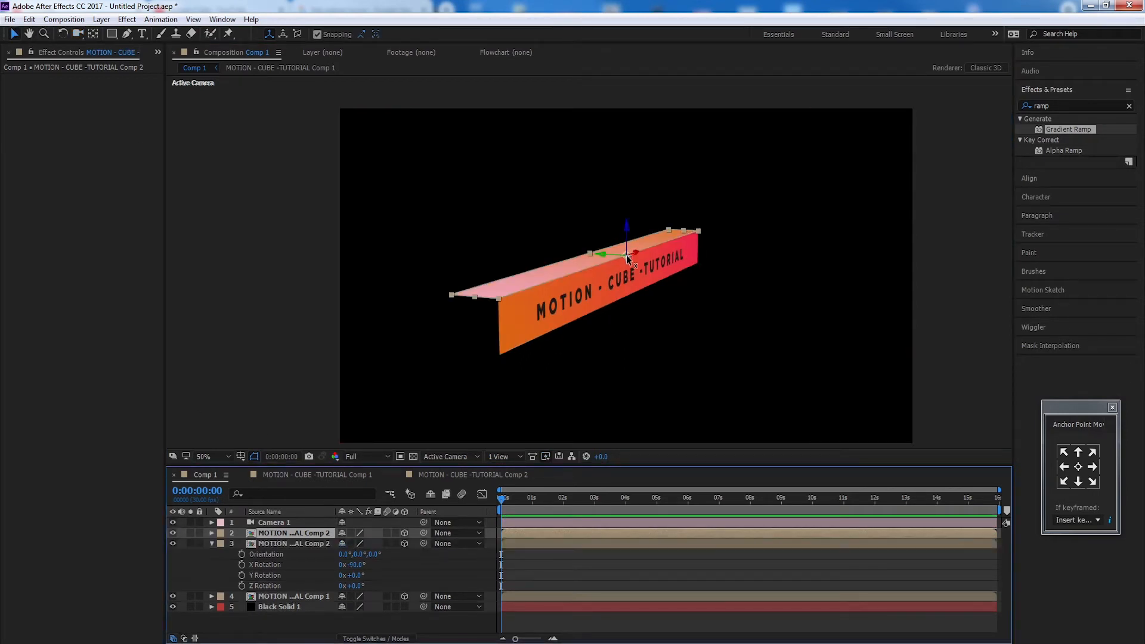
pyautogui.moveTo(625, 236); pyautogui.dragTo(628, 275)
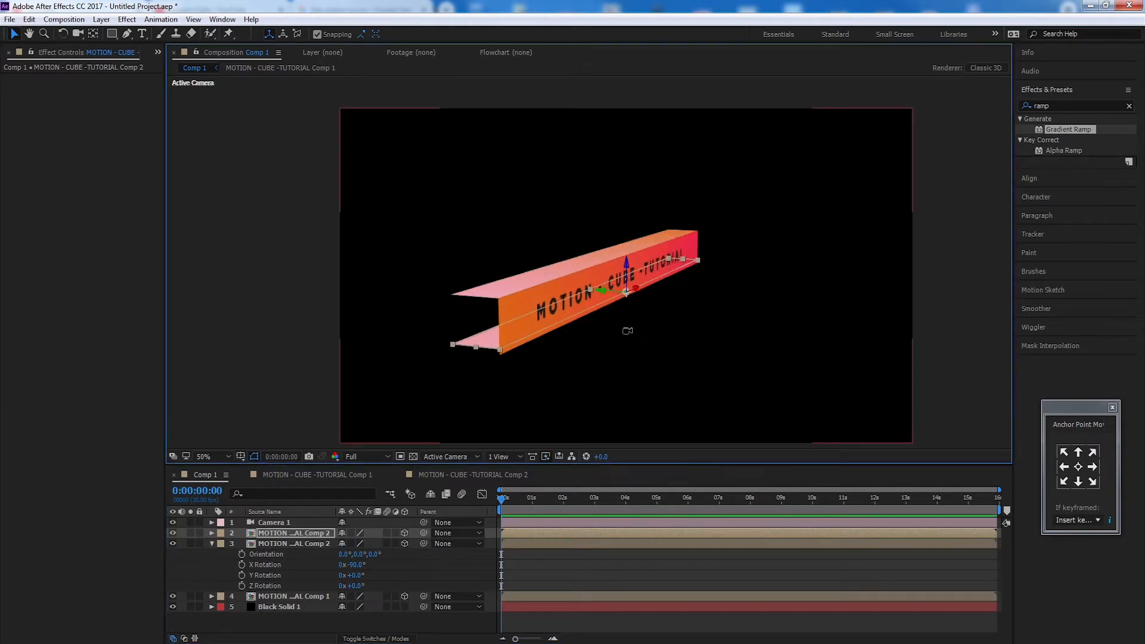
# - Inspect from several camera angles how the upper and lower blank bars meet the title bar's edges
pyautogui.press('c')
pyautogui.press('c')
pyautogui.press('c')
pyautogui.moveTo(629, 320)
pyautogui.mouseDown()
pyautogui.moveTo(621, 304)
pyautogui.moveTo(630, 300)
pyautogui.mouseUp()
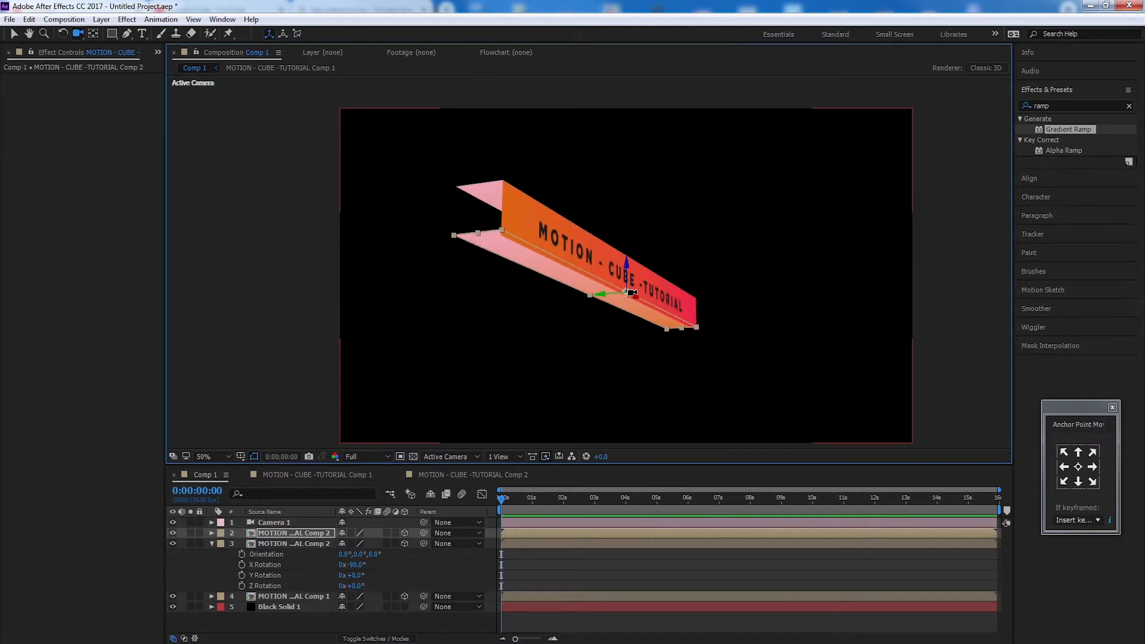
pyautogui.press('c')
pyautogui.press('c')
pyautogui.press('c')
pyautogui.press('c')
pyautogui.moveTo(525, 259); pyautogui.dragTo(588, 212)
pyautogui.moveTo(523, 314); pyautogui.dragTo(644, 269)
pyautogui.click(15, 35)
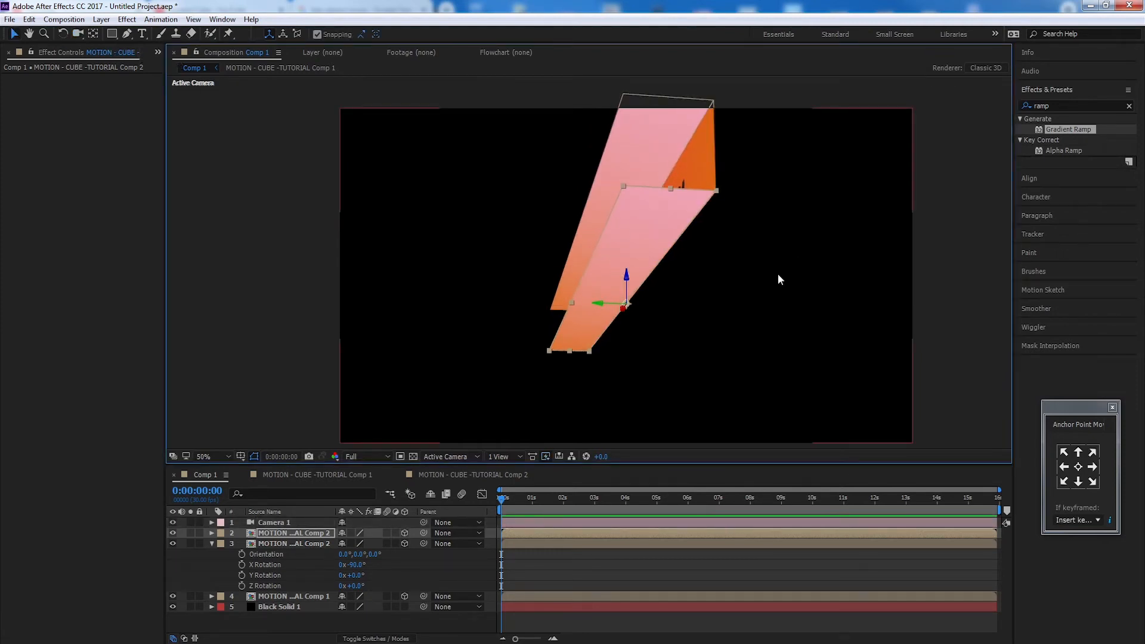
pyautogui.press('c')
pyautogui.moveTo(791, 262); pyautogui.dragTo(762, 283)
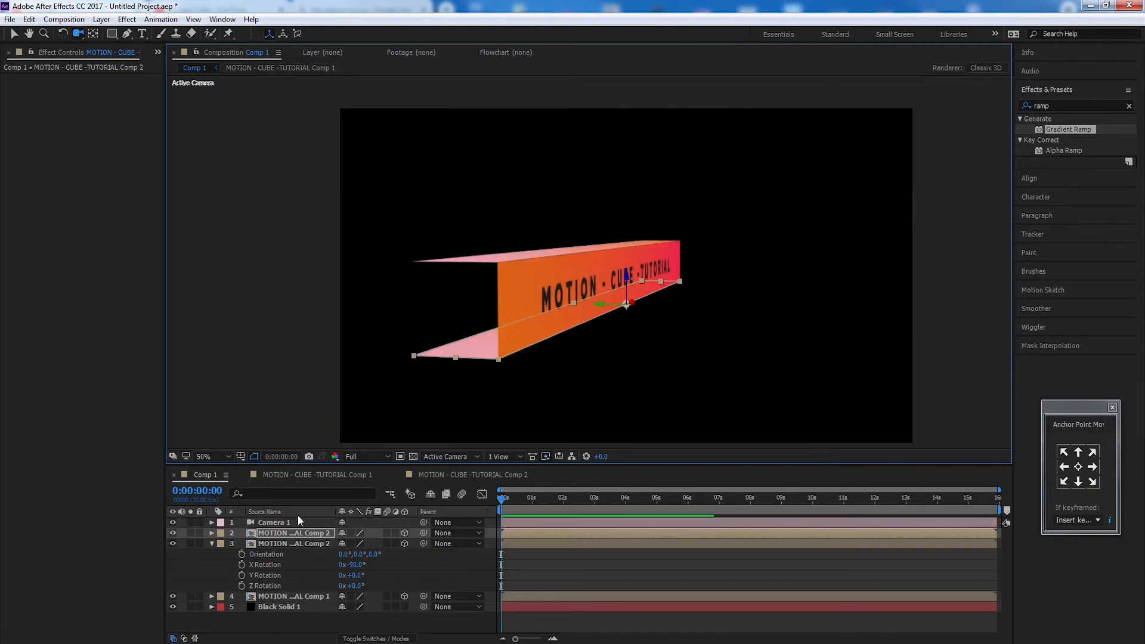
# - Rename the title bar's layer as "cover front"
pyautogui.click(301, 543)
pyautogui.click(299, 596)
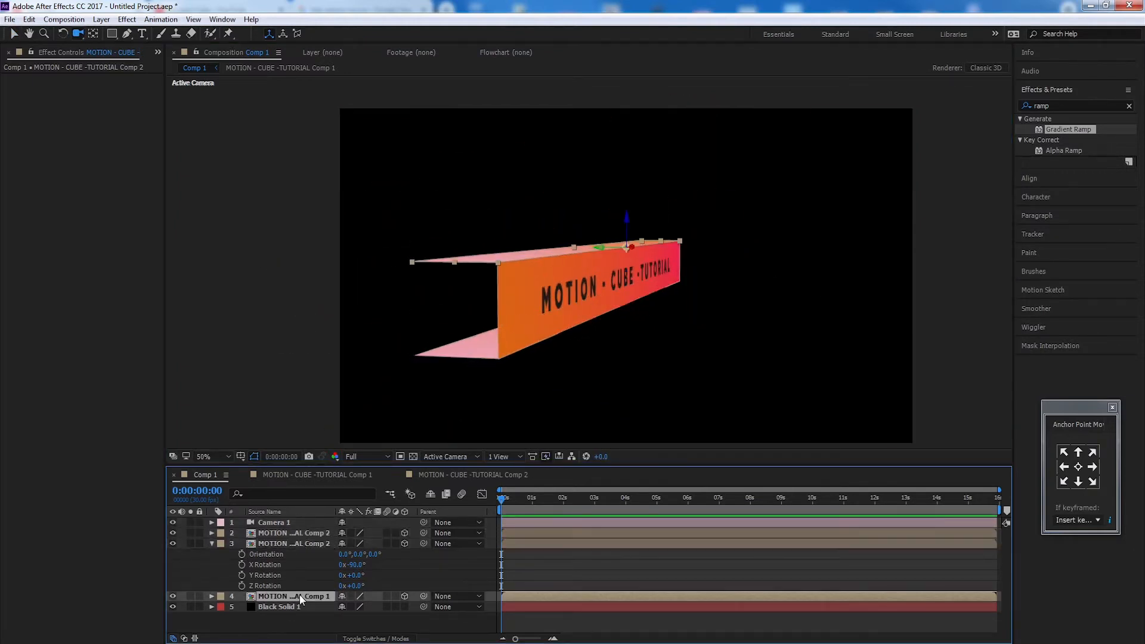
pyautogui.press('Return')
pyautogui.write('cover front')
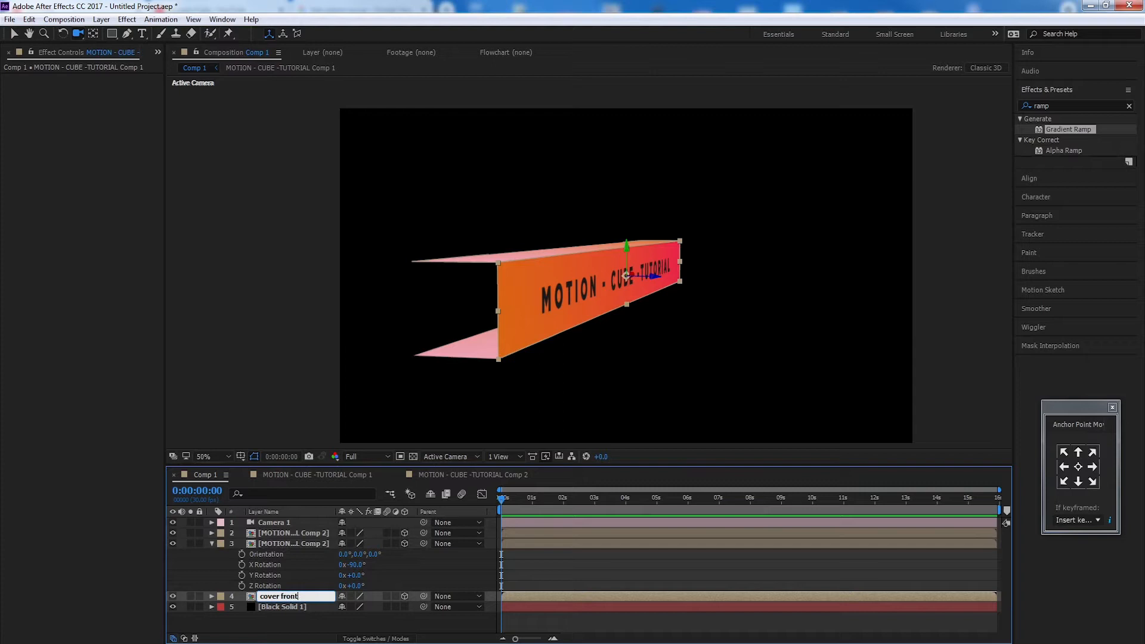
pyautogui.click(251, 615)
# - Duplicate the cover front layer and move the copy back in depth to the rear edges of the blank bars
pyautogui.click(295, 595)
pyautogui.hotkey('ctrl', 'd')
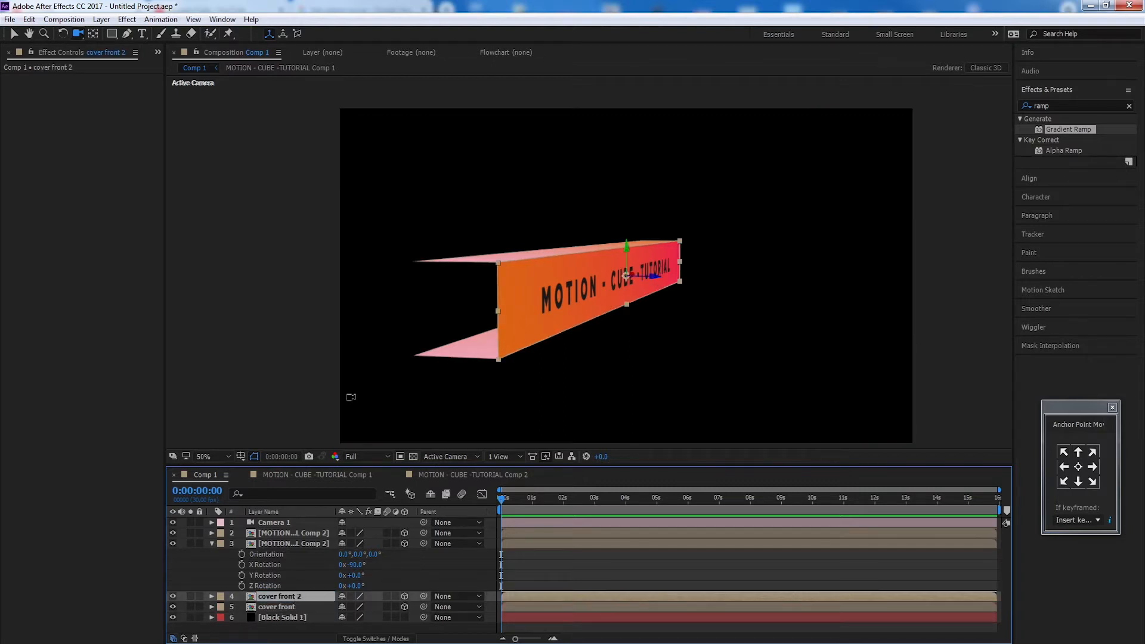
pyautogui.click(13, 34)
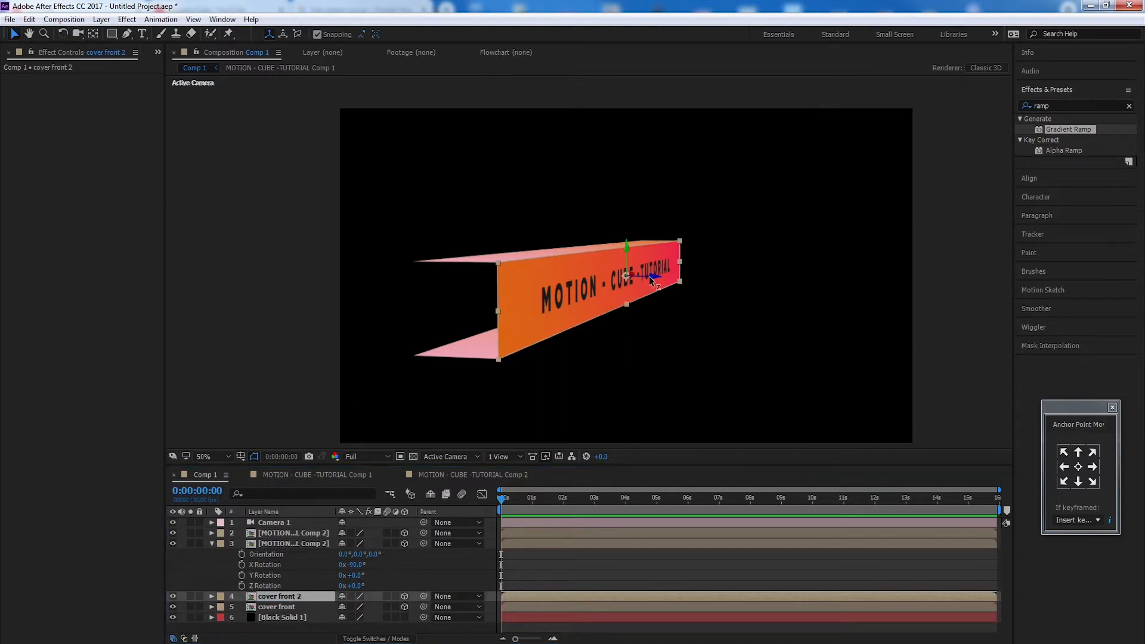
pyautogui.moveTo(645, 276); pyautogui.dragTo(609, 277)
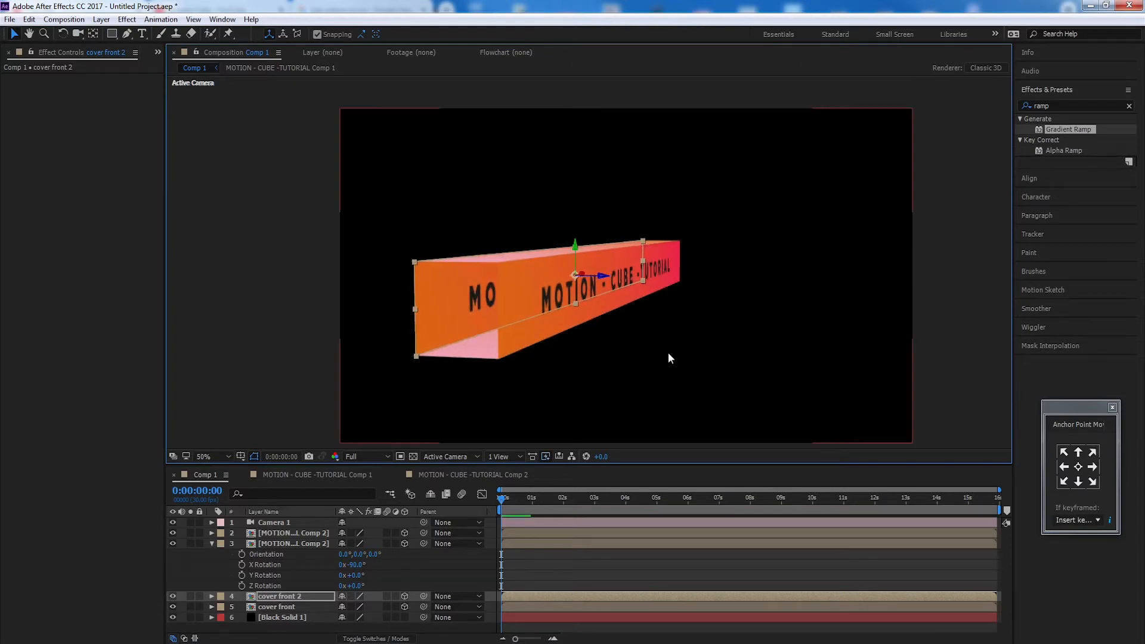
# - Examine the box from behind and from the front to check the fit of the rear face
pyautogui.click(675, 346)
pyautogui.press('c')
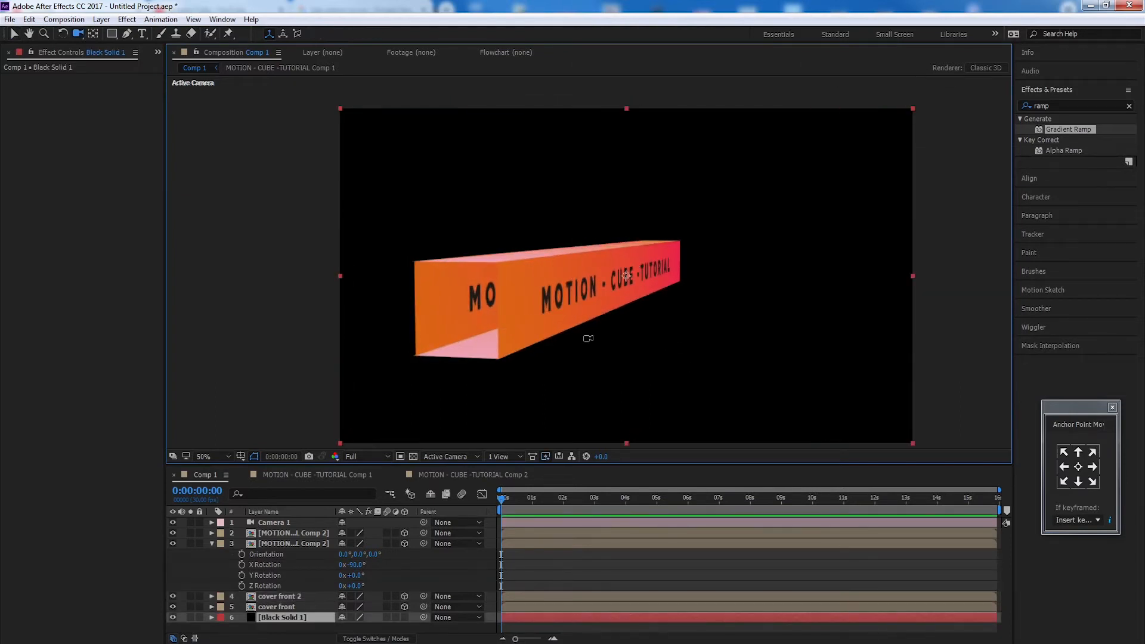
pyautogui.moveTo(614, 340); pyautogui.dragTo(634, 311)
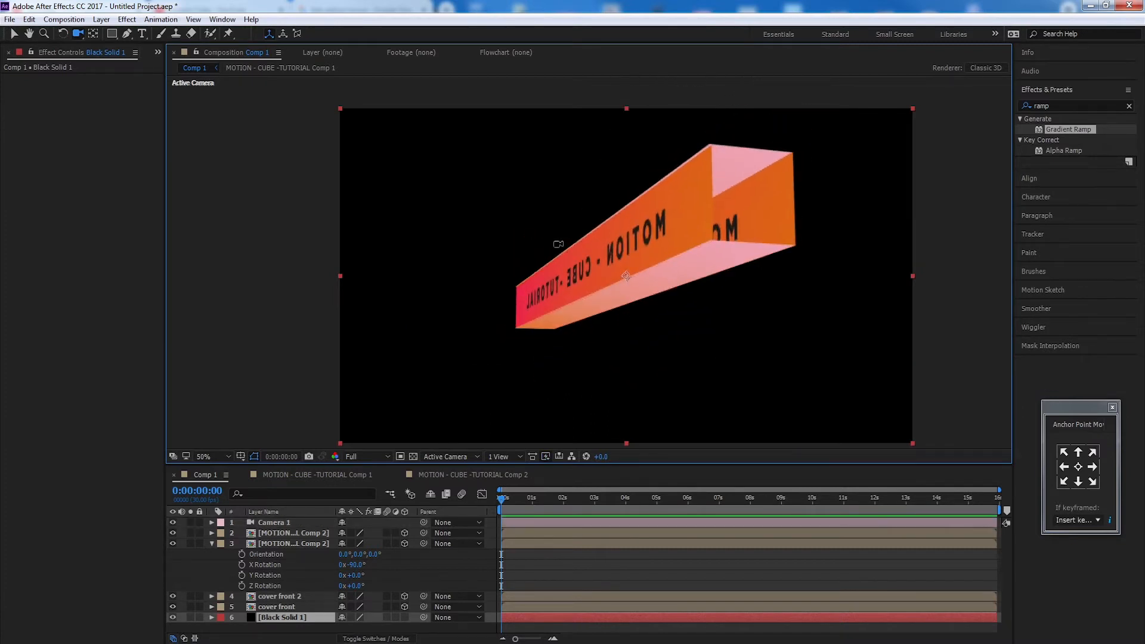
pyautogui.press('v')
pyautogui.click(602, 260)
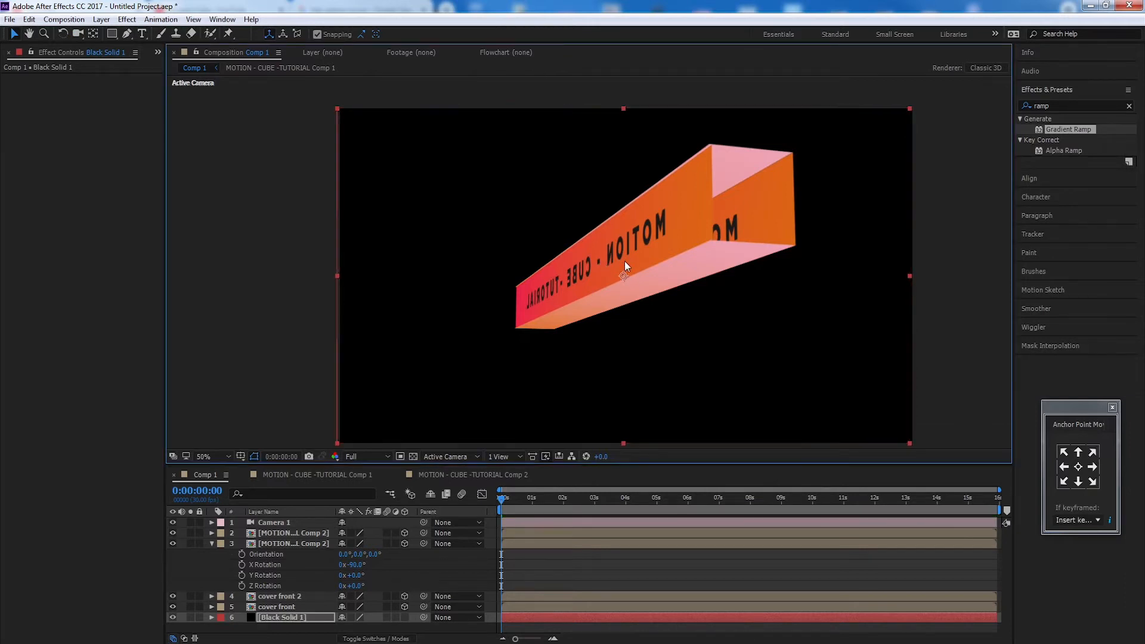
pyautogui.click(313, 596)
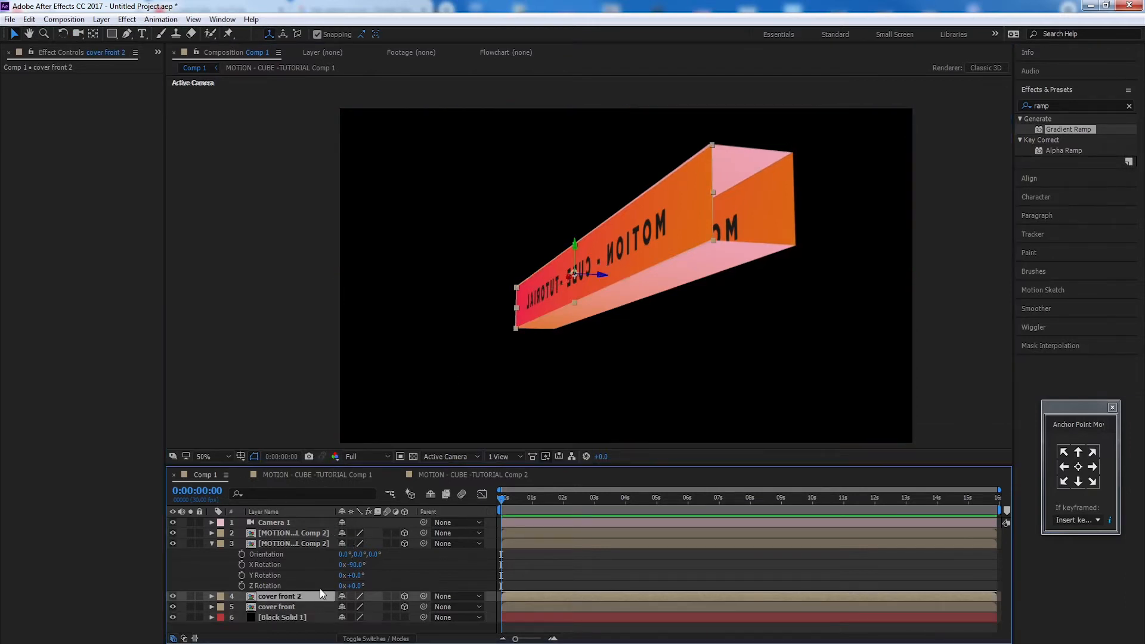
pyautogui.click(648, 249)
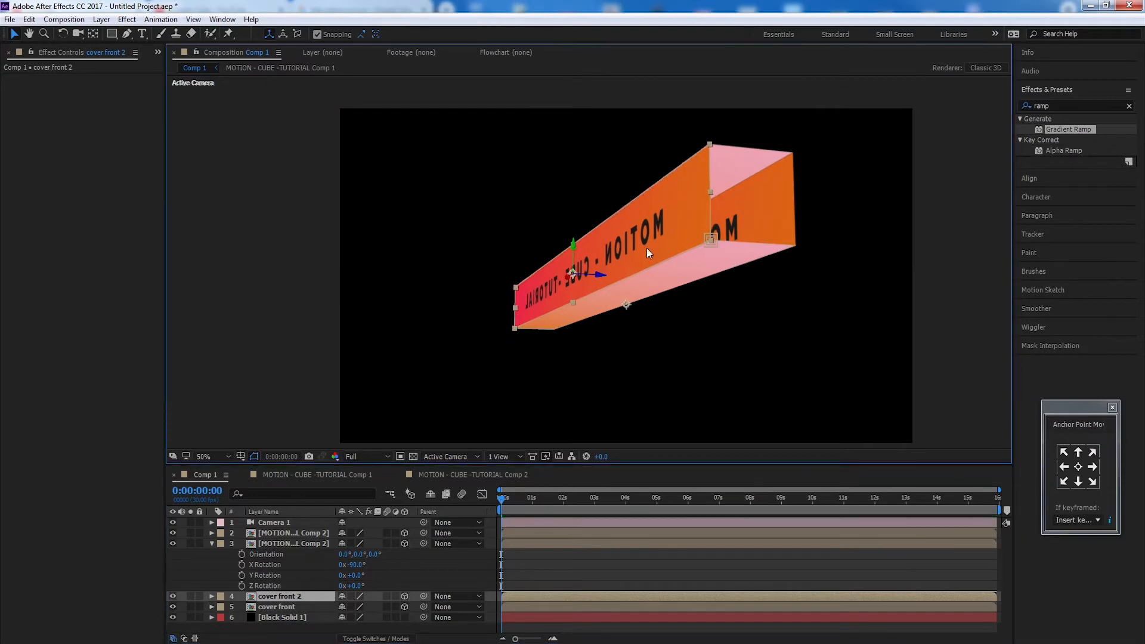
pyautogui.press('c')
pyautogui.moveTo(795, 310); pyautogui.dragTo(686, 315)
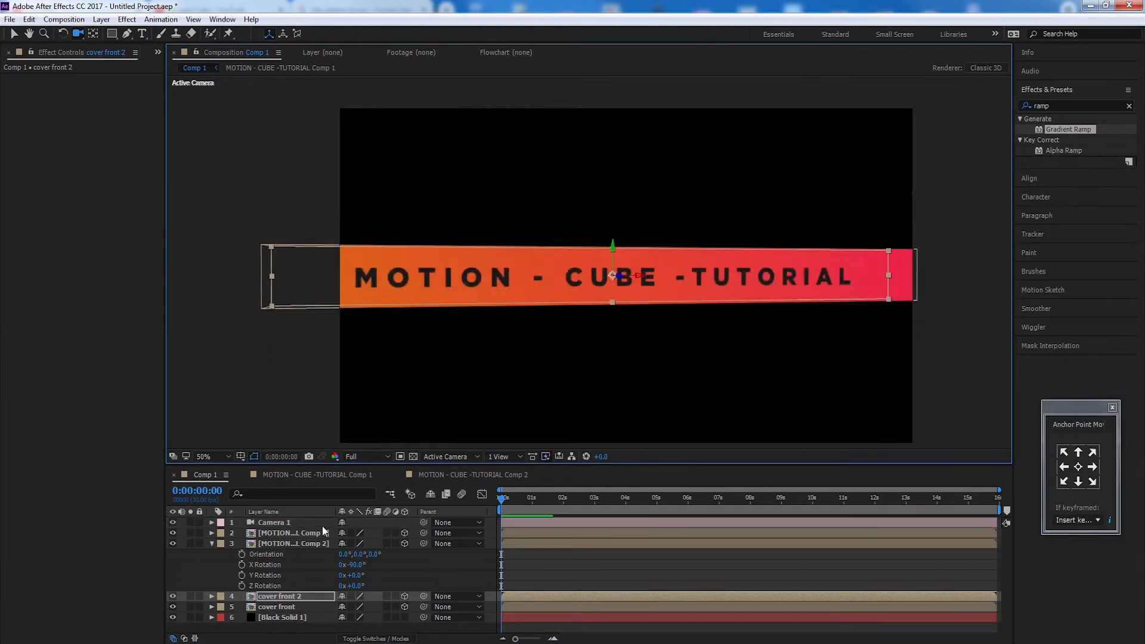
# - Turn off Camera 1 and add a null object to Comp 1 as a 3D layer
pyautogui.click(273, 523)
pyautogui.click(173, 522)
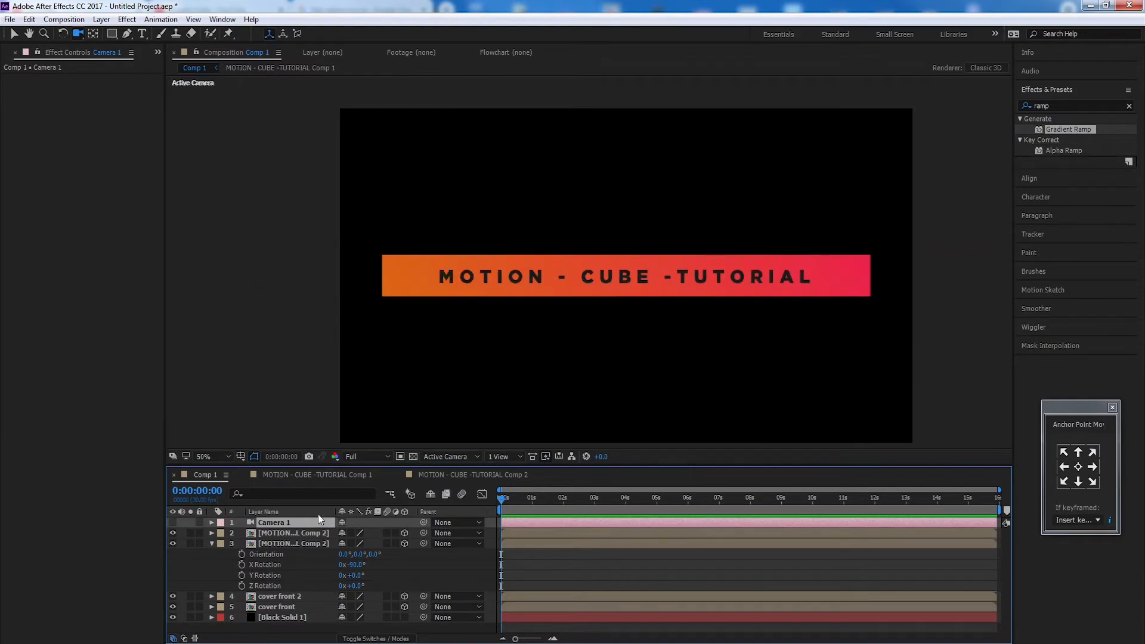
pyautogui.click(312, 533)
pyautogui.keyDown('shift'); pyautogui.click(307, 543); pyautogui.keyUp('shift')
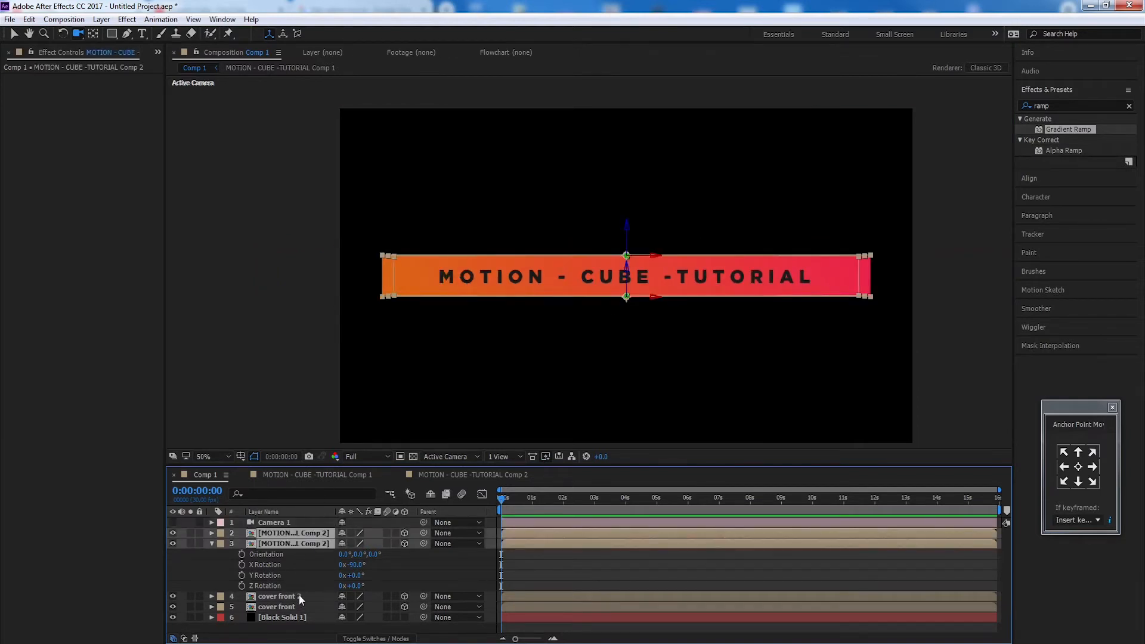
pyautogui.keyDown('shift'); pyautogui.click(302, 596); pyautogui.keyUp('shift')
pyautogui.keyDown('shift'); pyautogui.click(302, 606); pyautogui.keyUp('shift')
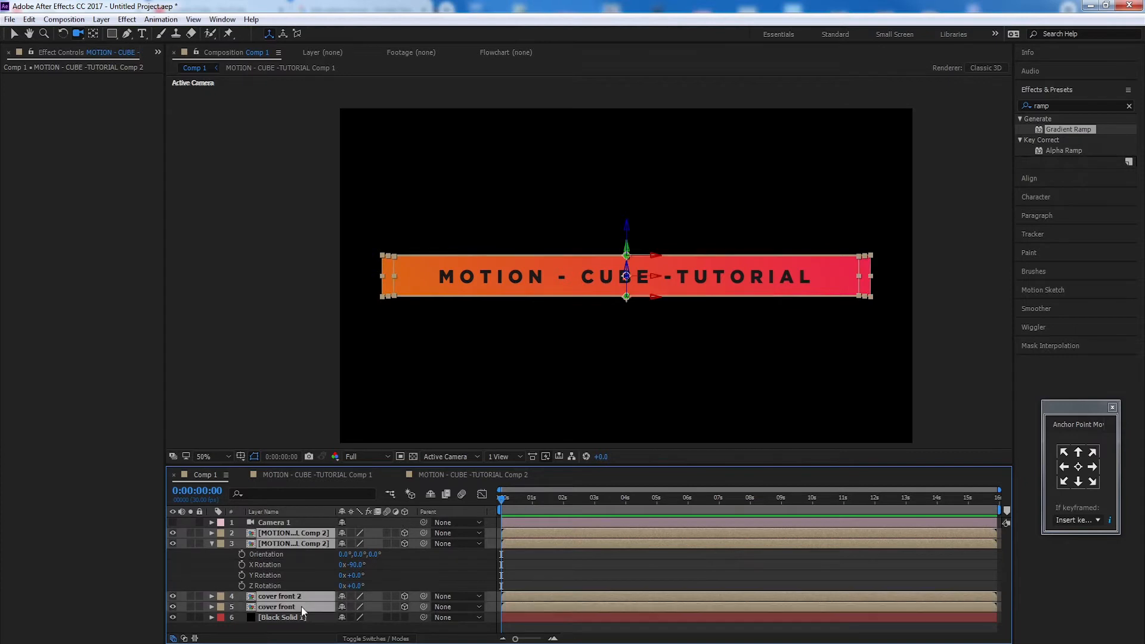
pyautogui.rightClick(461, 563)
pyautogui.moveTo(574, 443)
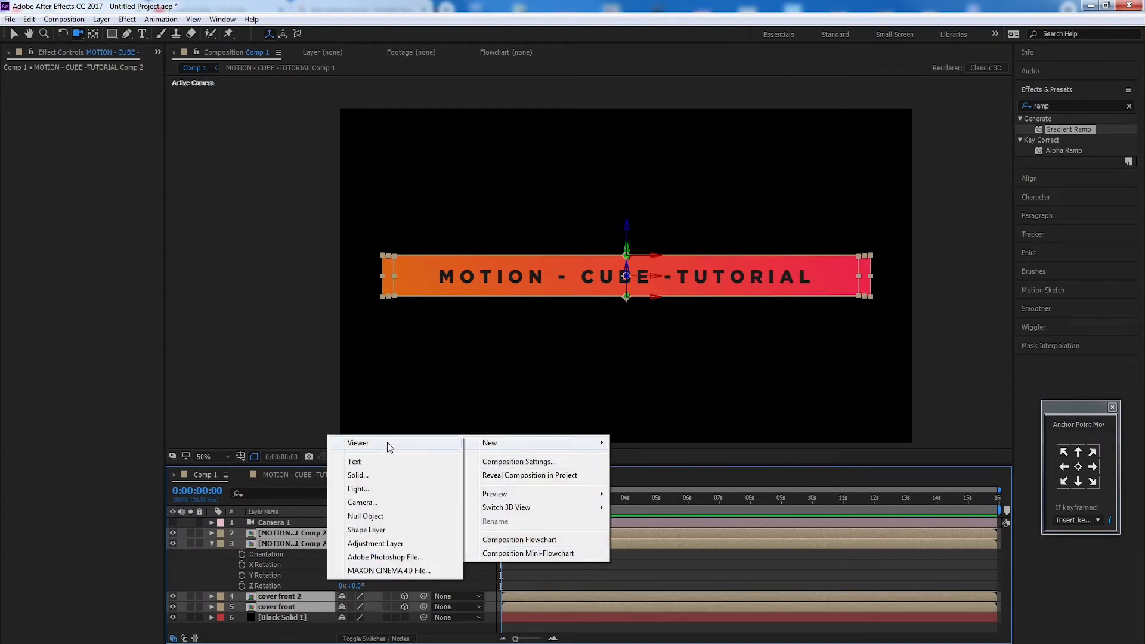
pyautogui.click(437, 516)
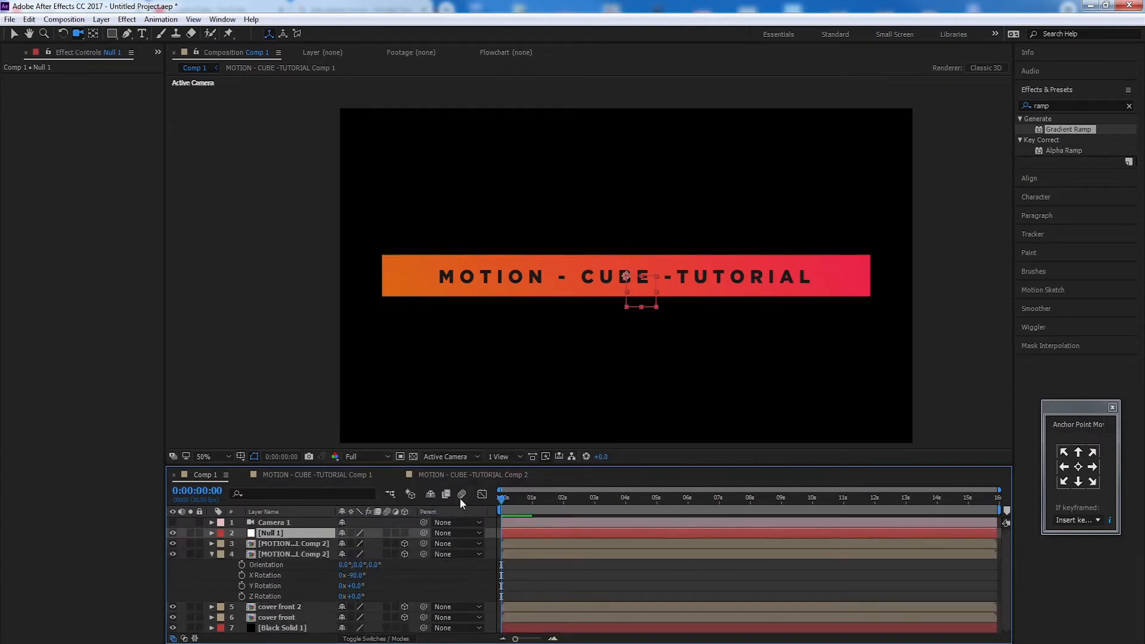
pyautogui.click(404, 532)
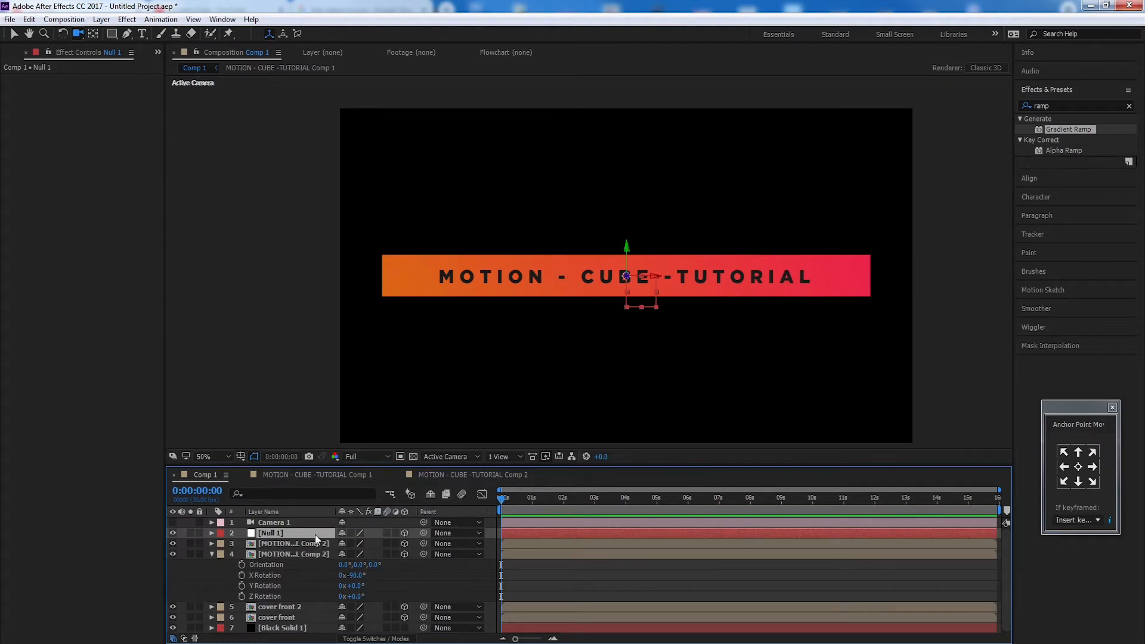
# - Turn Camera 1 back on
pyautogui.click(302, 544)
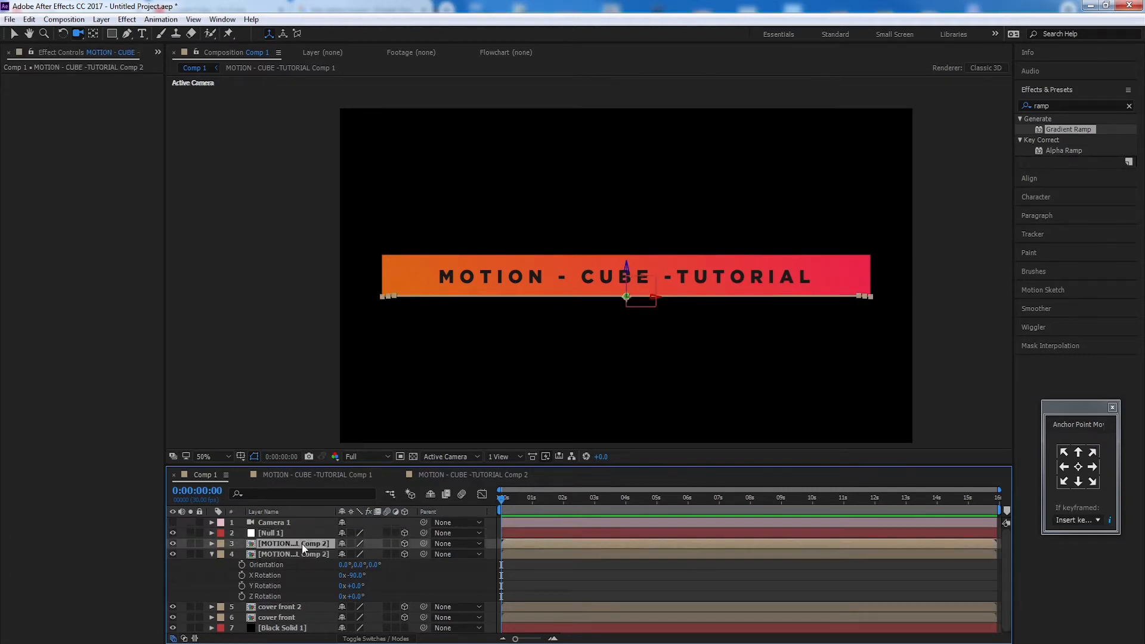
pyautogui.keyDown('shift'); pyautogui.click(298, 555); pyautogui.keyUp('shift')
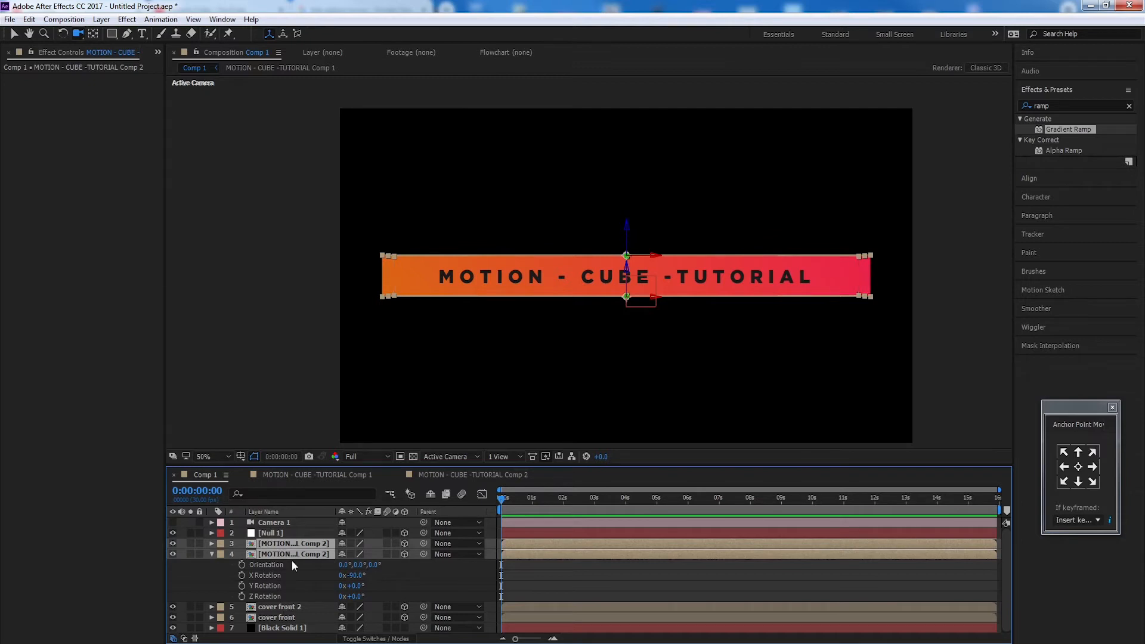
pyautogui.click(285, 534)
pyautogui.click(275, 522)
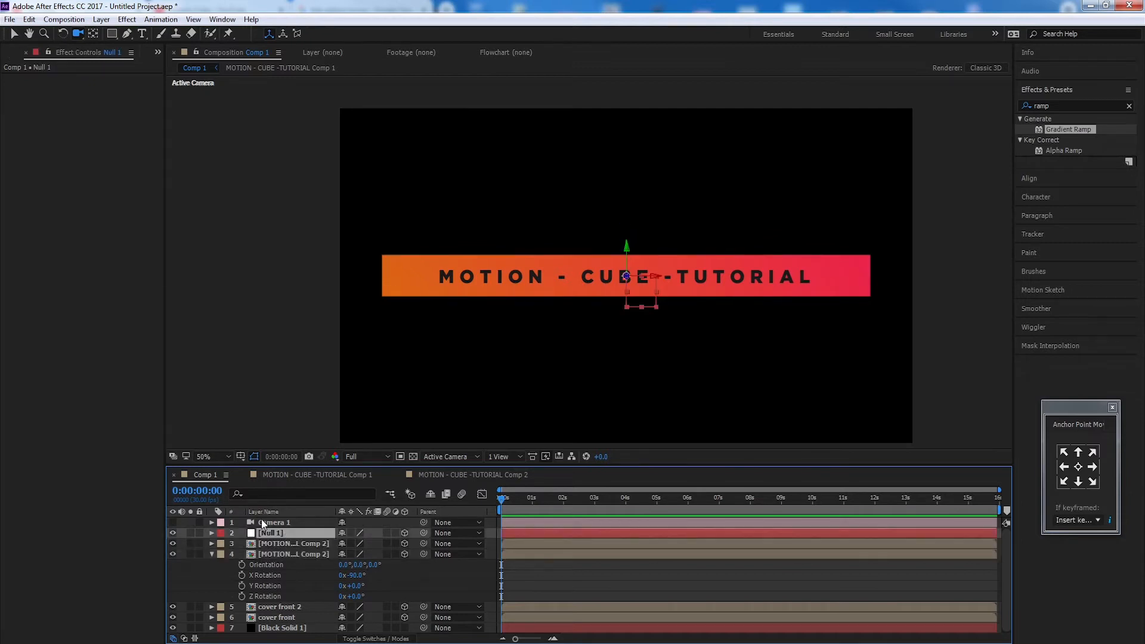
pyautogui.click(173, 522)
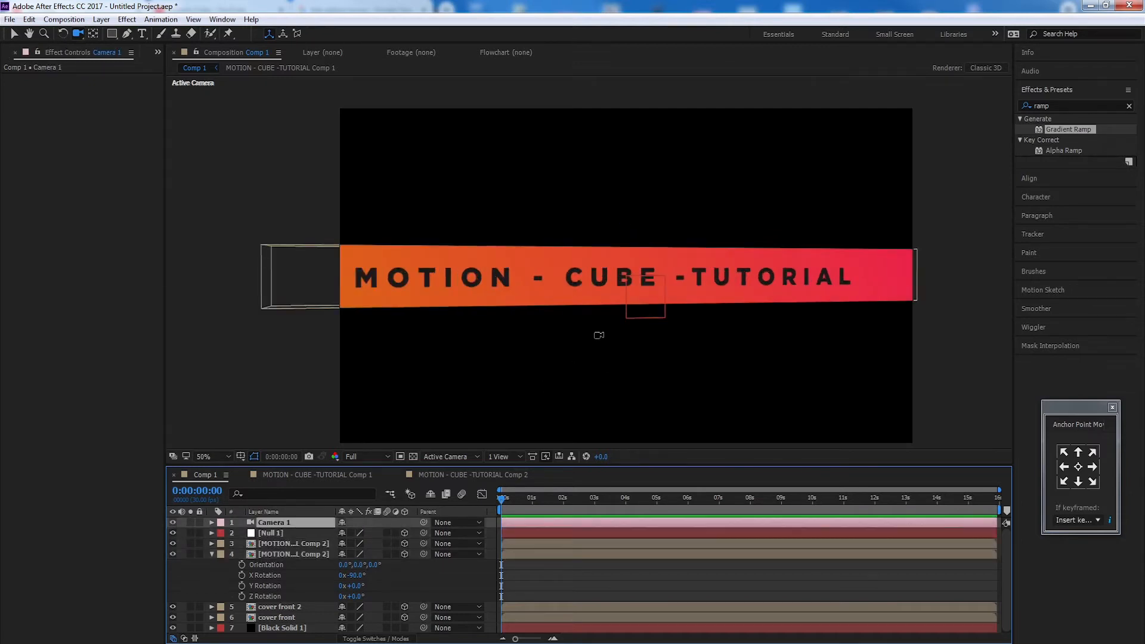
# - Move the null object back in depth to the centre of the box and turn off Camera 1
pyautogui.moveTo(602, 334); pyautogui.dragTo(687, 338)
pyautogui.hotkey('ctrl', 'z')
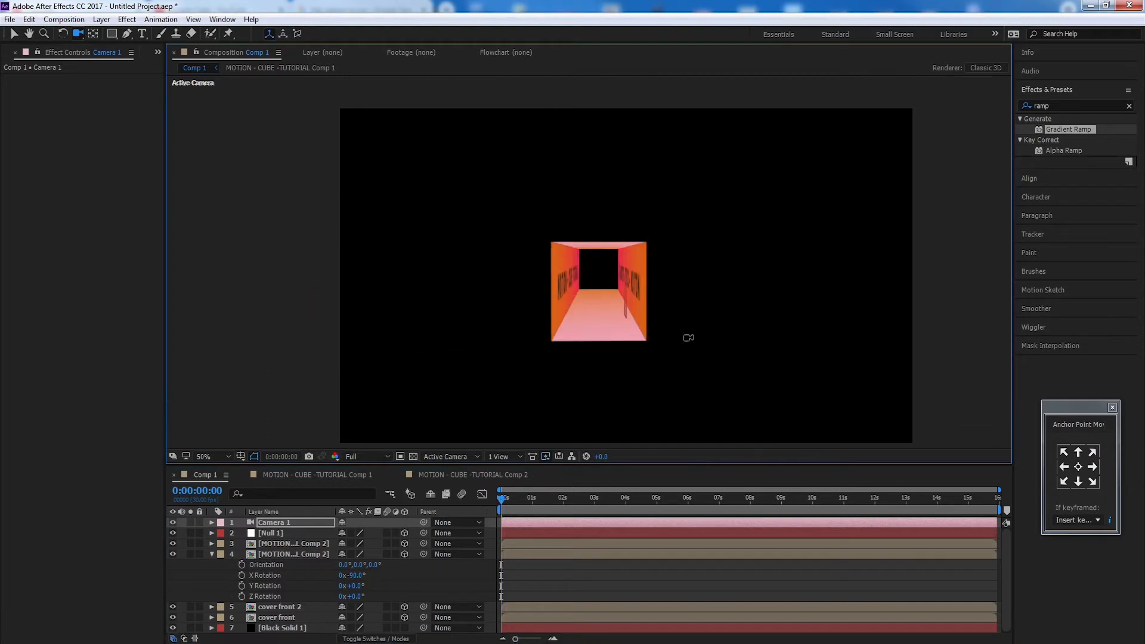
pyautogui.click(297, 535)
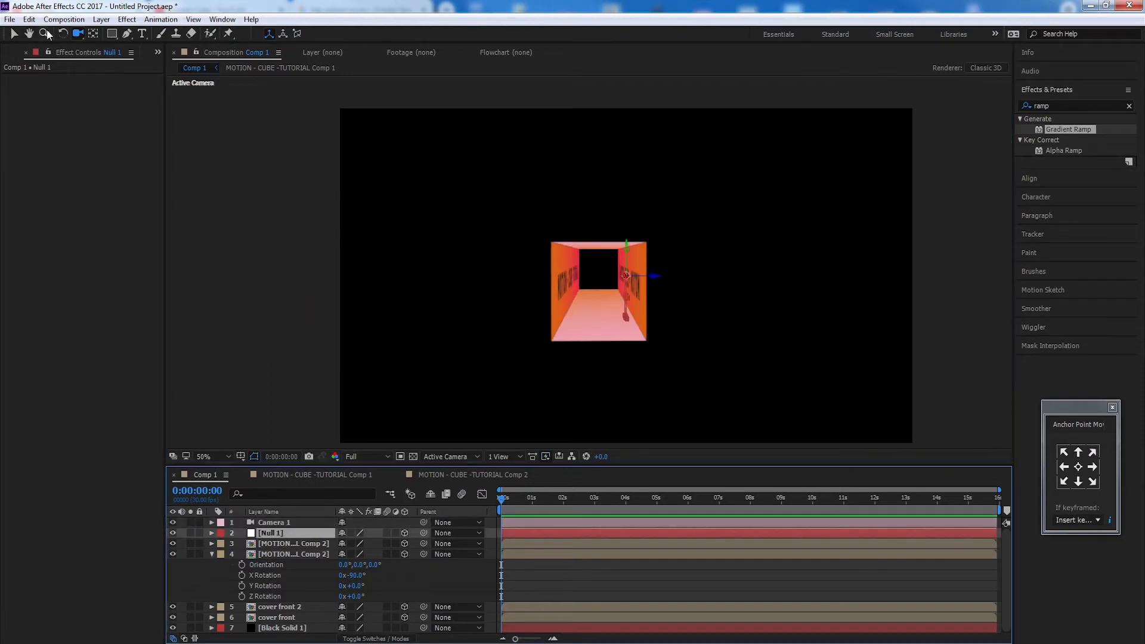
pyautogui.click(14, 34)
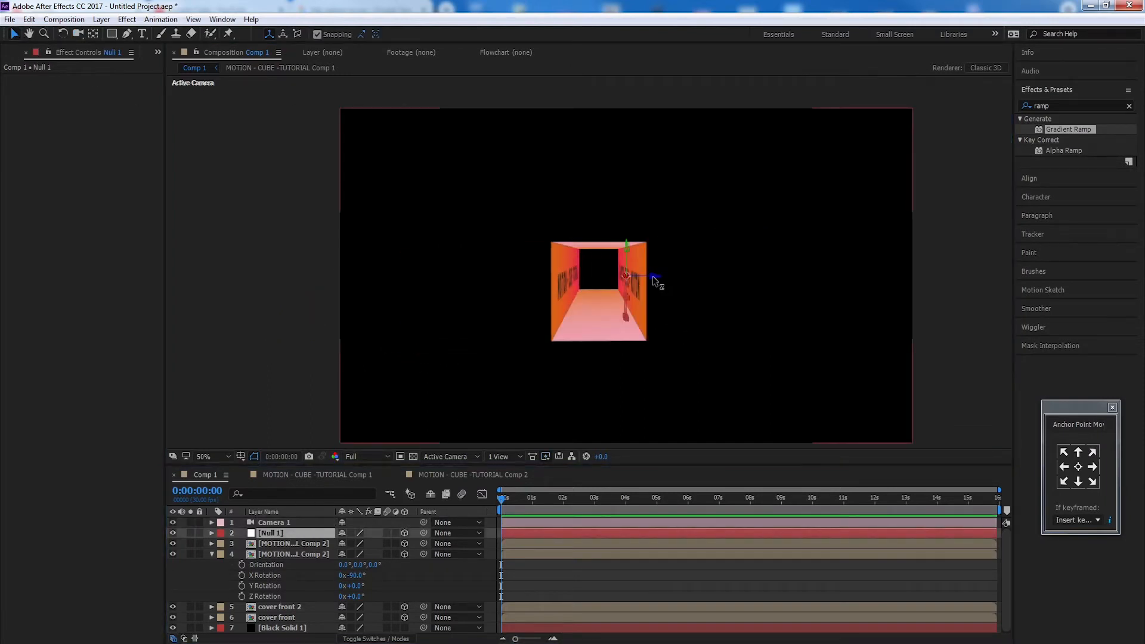
pyautogui.moveTo(655, 281); pyautogui.dragTo(635, 277)
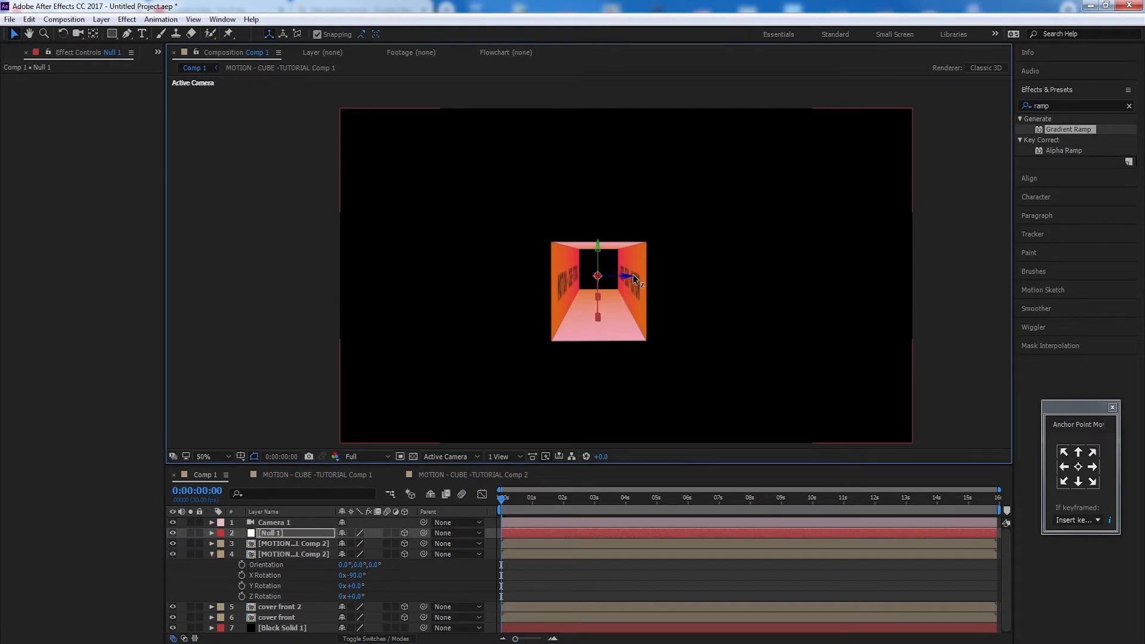
pyautogui.click(173, 523)
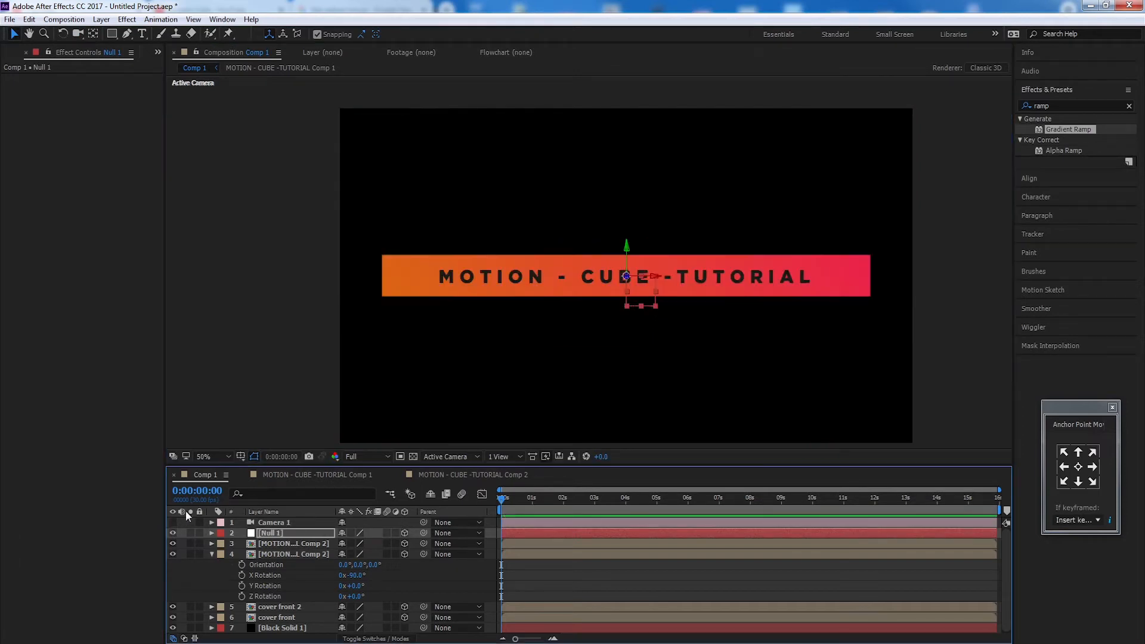
# - Parent both MOTION - CUBE -TUTORIAL Comp 2 layers, cover front 2 and cover front to the null object
pyautogui.click(284, 539)
pyautogui.keyDown('shift'); pyautogui.click(279, 553); pyautogui.keyUp('shift')
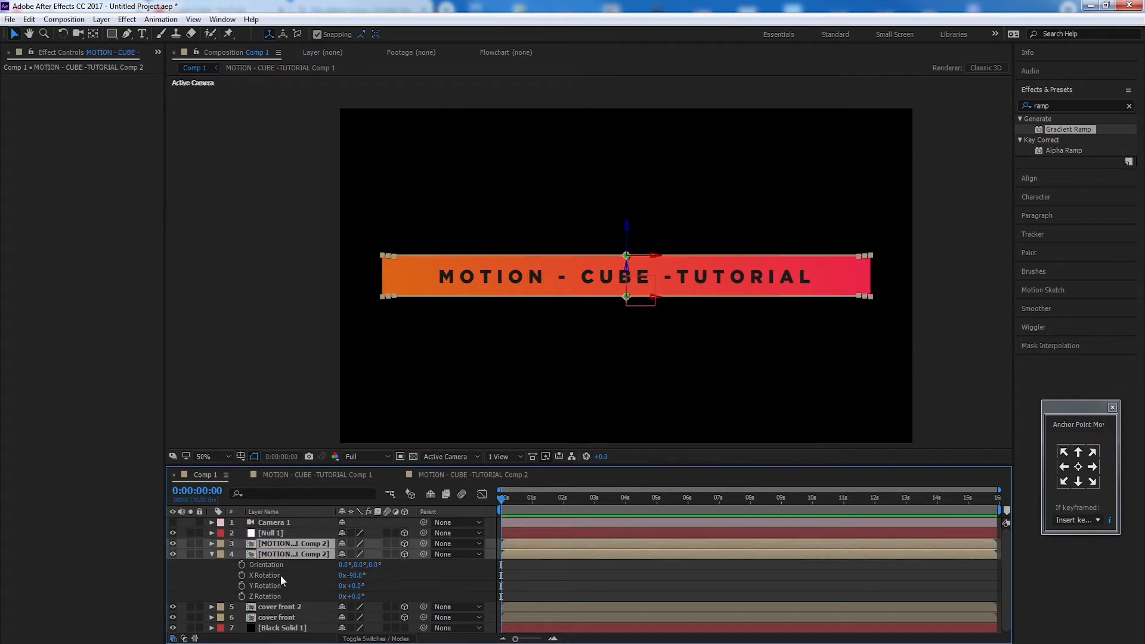
pyautogui.keyDown('ctrl'); pyautogui.click(291, 606); pyautogui.keyUp('ctrl')
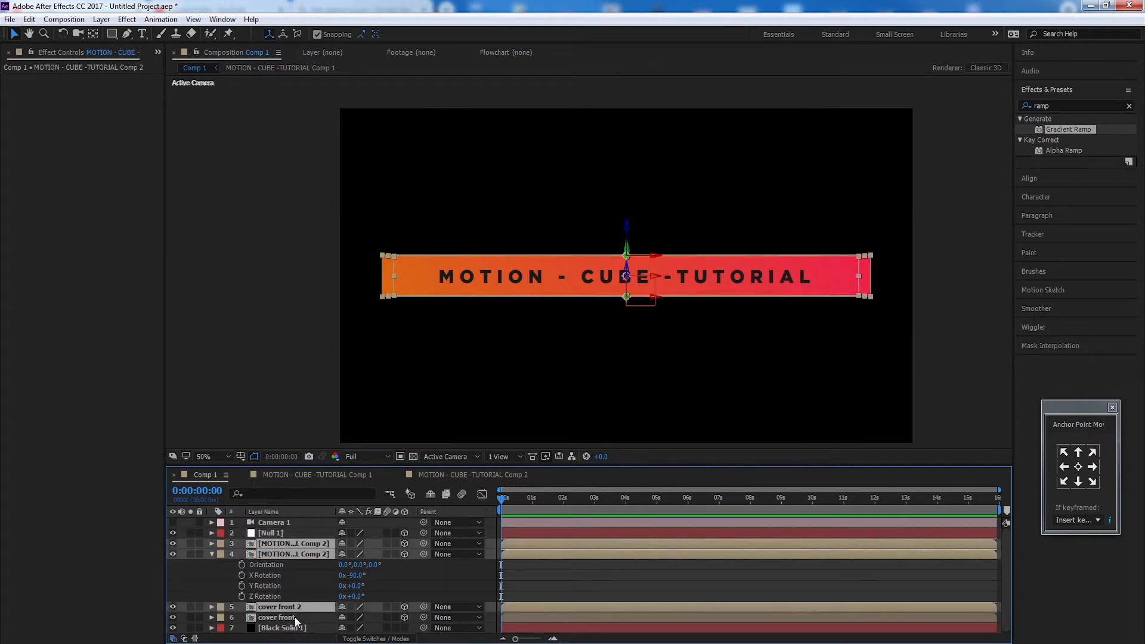
pyautogui.keyDown('ctrl'); pyautogui.click(295, 616); pyautogui.keyUp('ctrl')
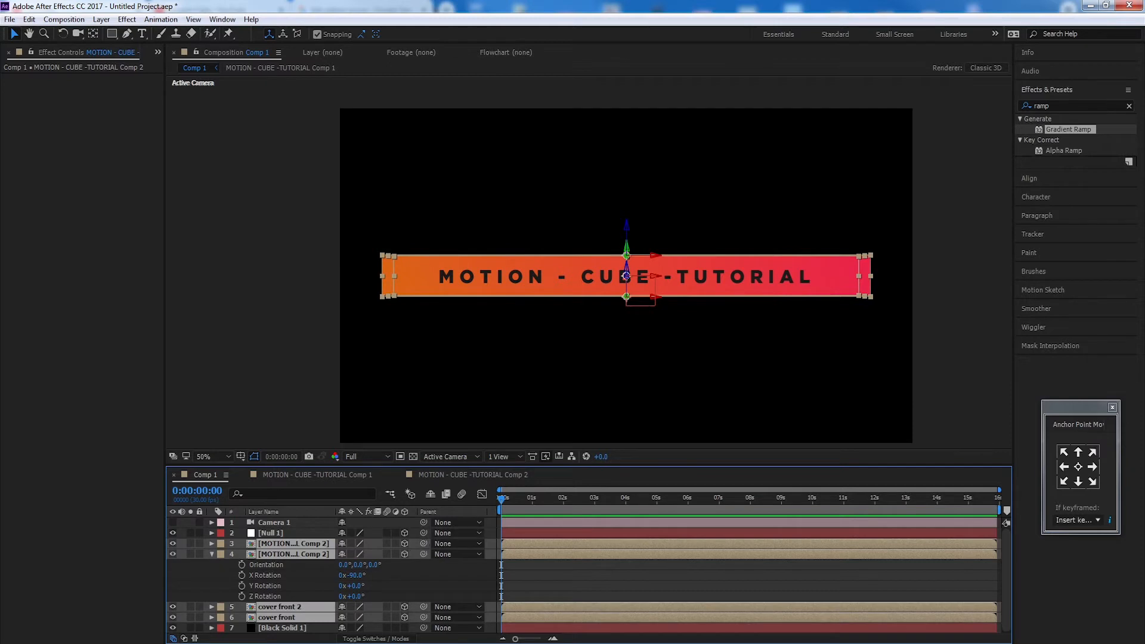
pyautogui.moveTo(423, 543); pyautogui.dragTo(302, 534)
# - Rename the null object as control
pyautogui.click(312, 532)
pyautogui.press('Return')
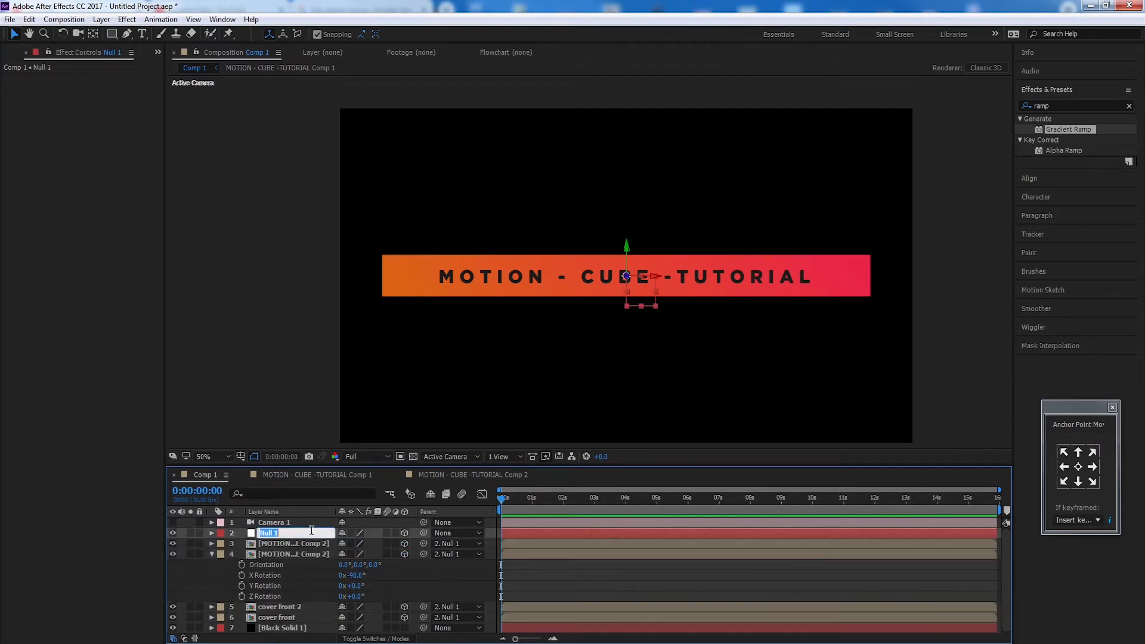
pyautogui.write('control')
pyautogui.press('Return')
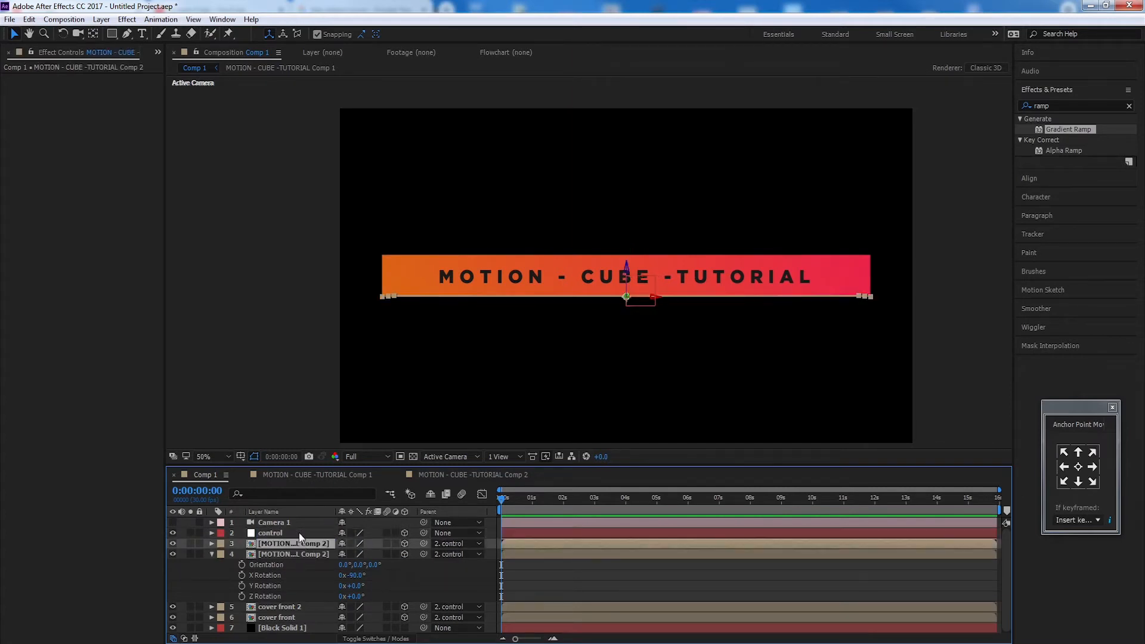
# - Try the expression time*100 on the control null's Y Rotation and preview the spin
pyautogui.press('r')
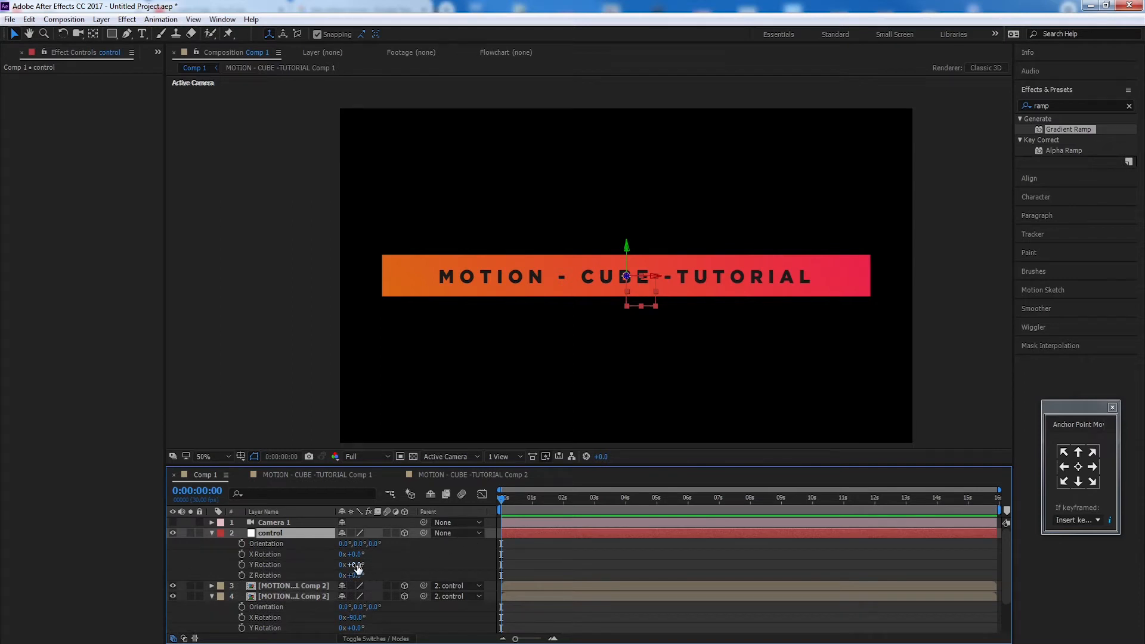
pyautogui.moveTo(356, 554); pyautogui.dragTo(428, 556)
pyautogui.keyDown('alt'); pyautogui.click(241, 566); pyautogui.keyUp('alt')
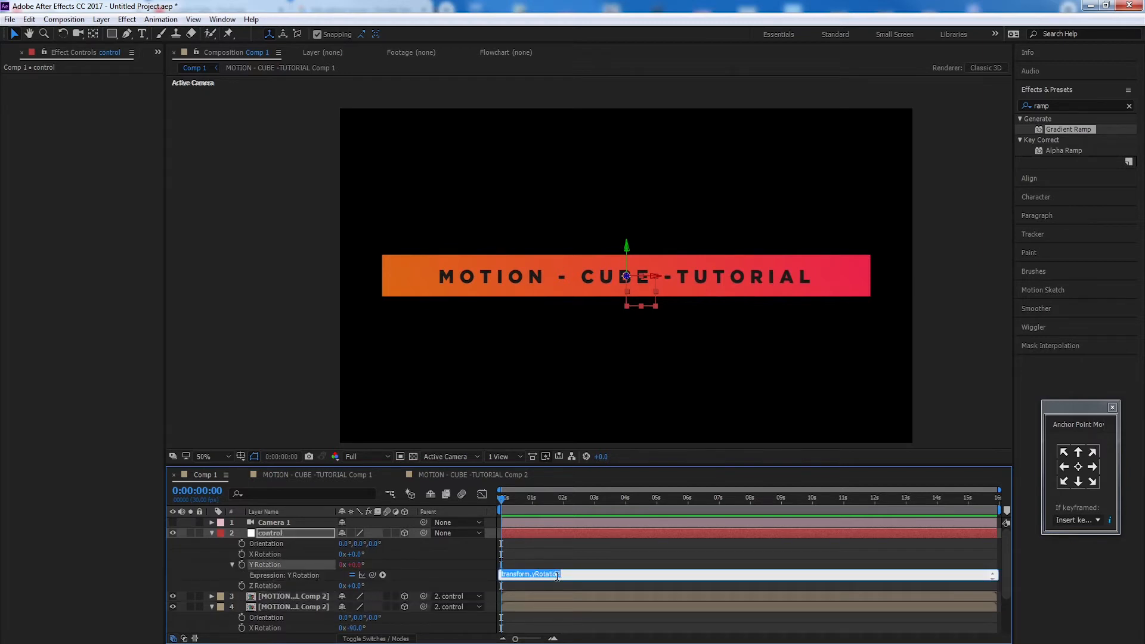
pyautogui.write('time*100')
pyautogui.click(569, 550)
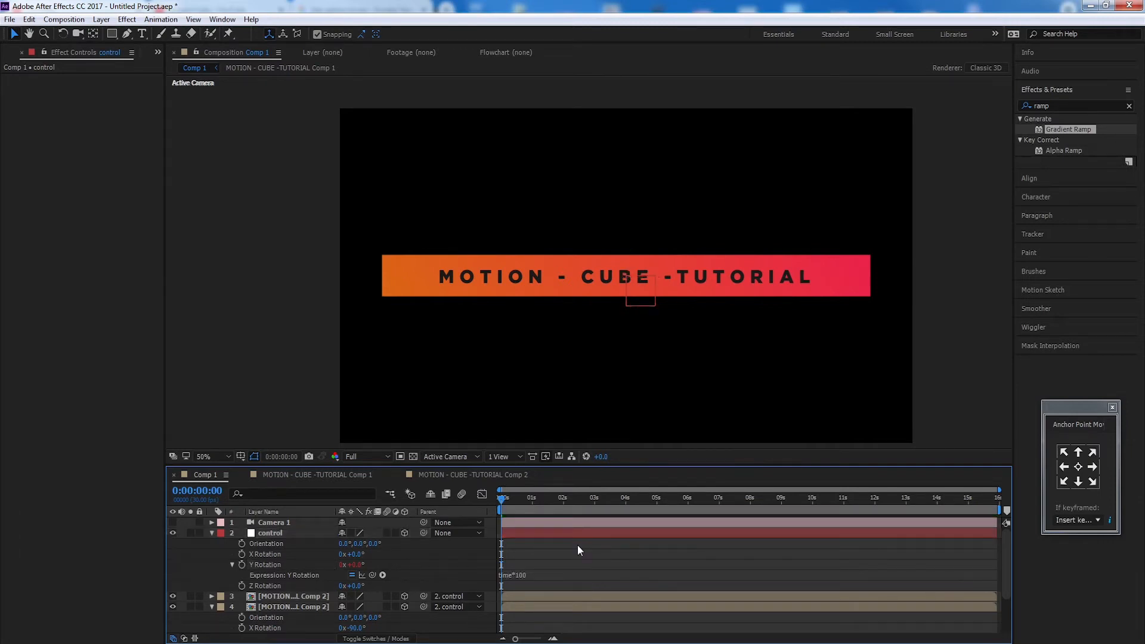
pyautogui.press('space')
pyautogui.press('space')
# - Remove the expression from the control null's Y Rotation
pyautogui.click(524, 574)
pyautogui.press('BackSpace')
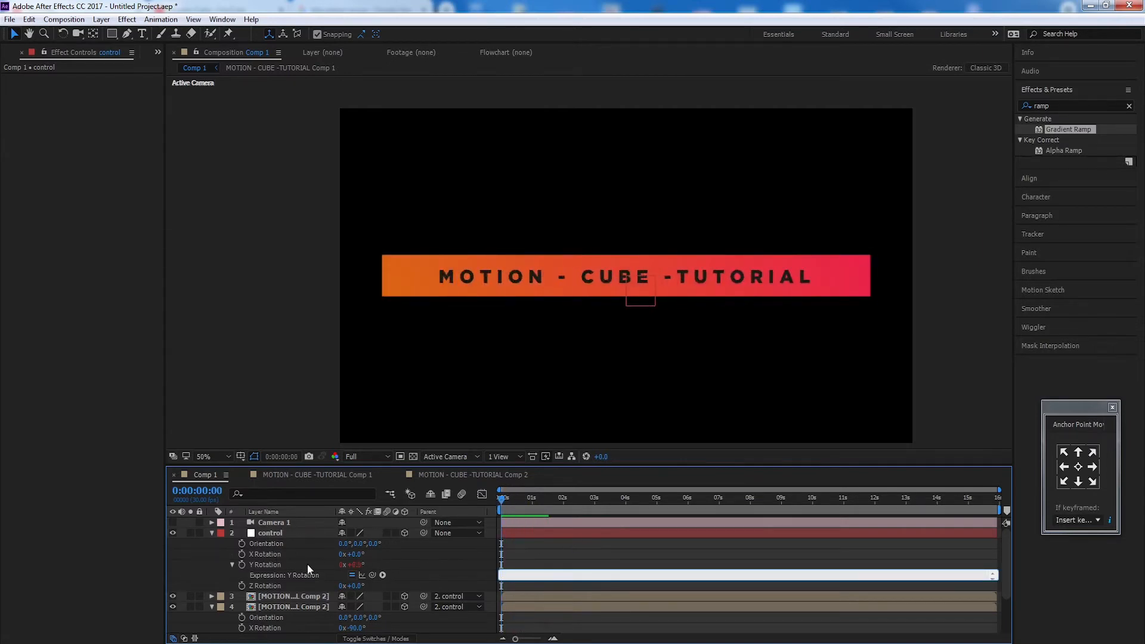
pyautogui.click(397, 563)
# - Add the expression time*30 to the control null's X Rotation and preview the spin
pyautogui.click(276, 555)
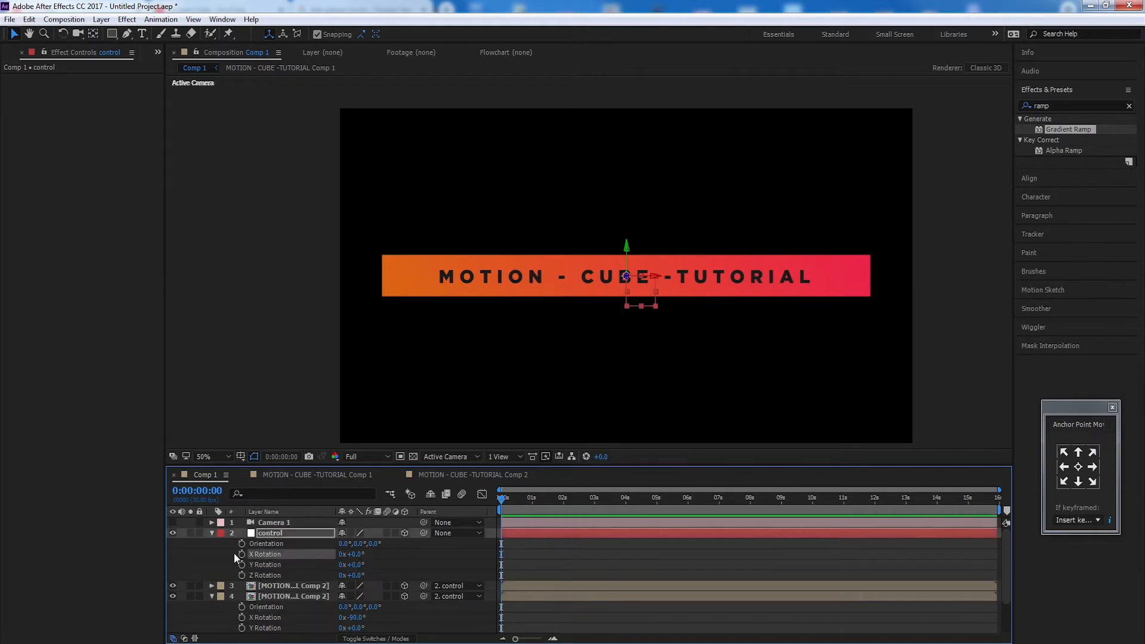
pyautogui.keyDown('alt'); pyautogui.click(241, 554); pyautogui.keyUp('alt')
pyautogui.write('time*30')
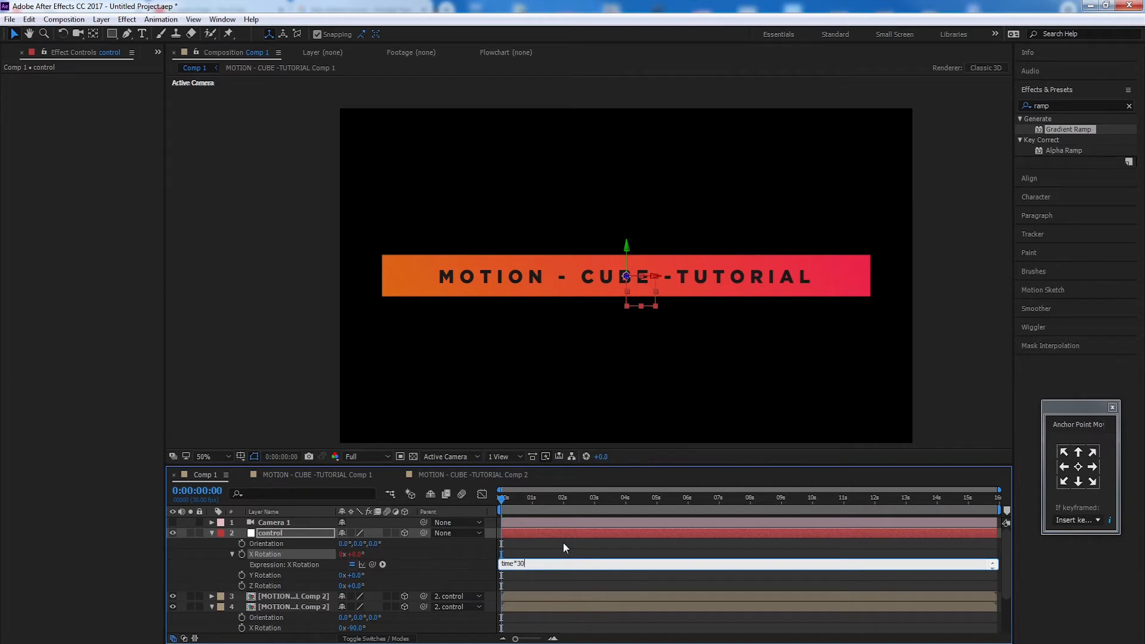
pyautogui.click(561, 545)
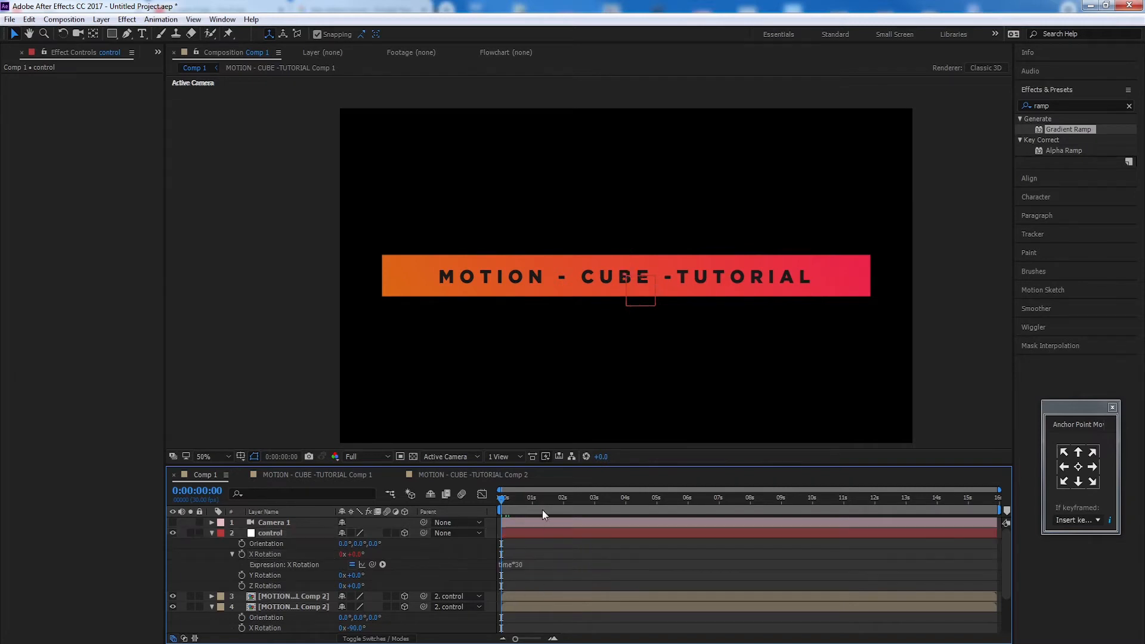
pyautogui.press('space')
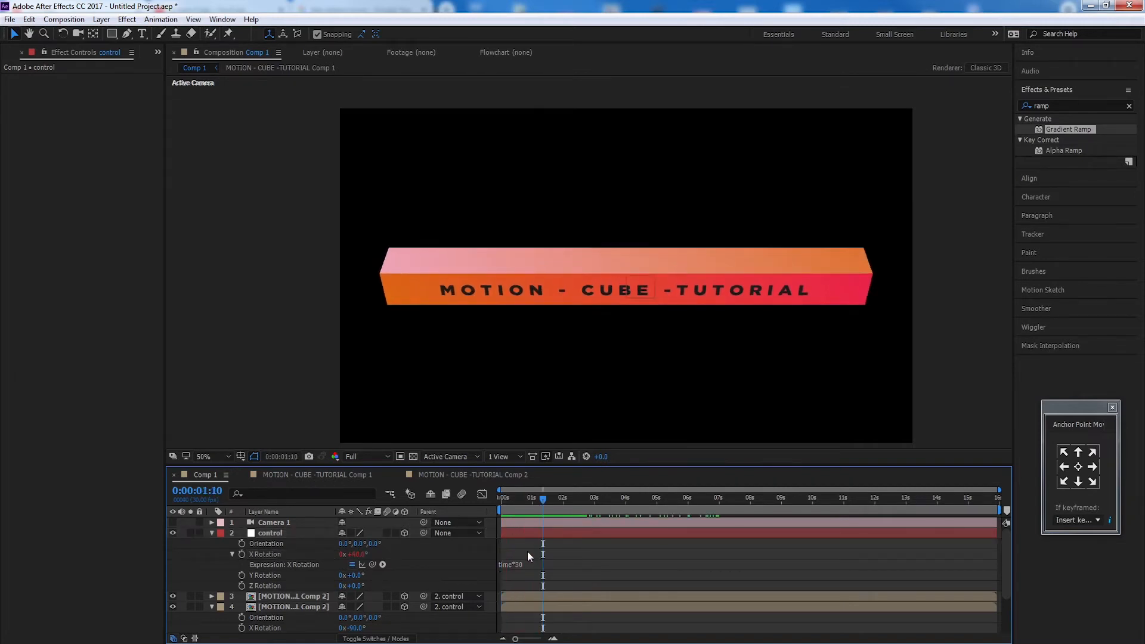
# - Change the control null's X Rotation expression to time*100 and preview the animation from the start
pyautogui.click(528, 563)
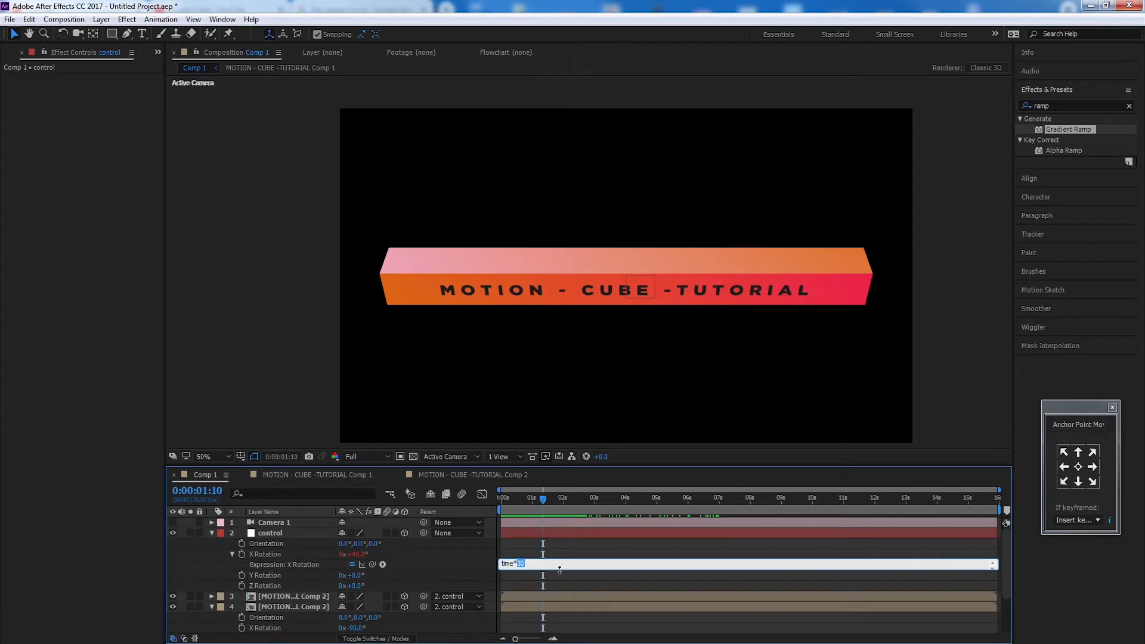
pyautogui.write('100')
pyautogui.click(567, 549)
pyautogui.press('Home')
pyautogui.press('space')
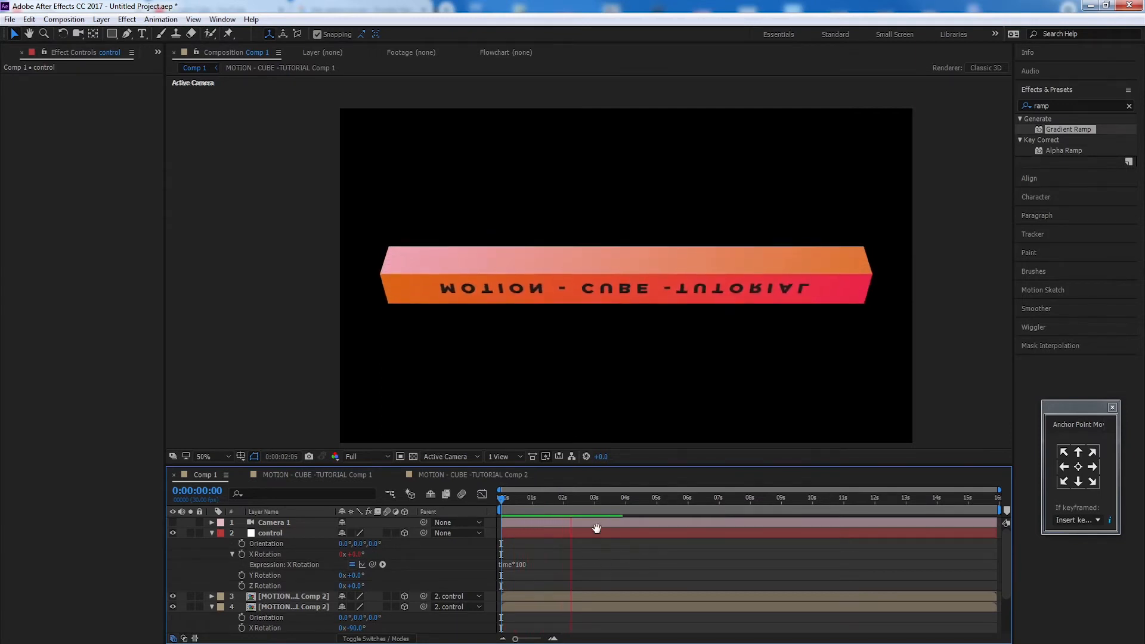
# - Scrub through the rotation to 0:00:01:22 to examine the title on the rear face of the box
pyautogui.click(503, 500)
pyautogui.moveTo(505, 499); pyautogui.dragTo(489, 501)
pyautogui.moveTo(531, 503); pyautogui.dragTo(551, 507)
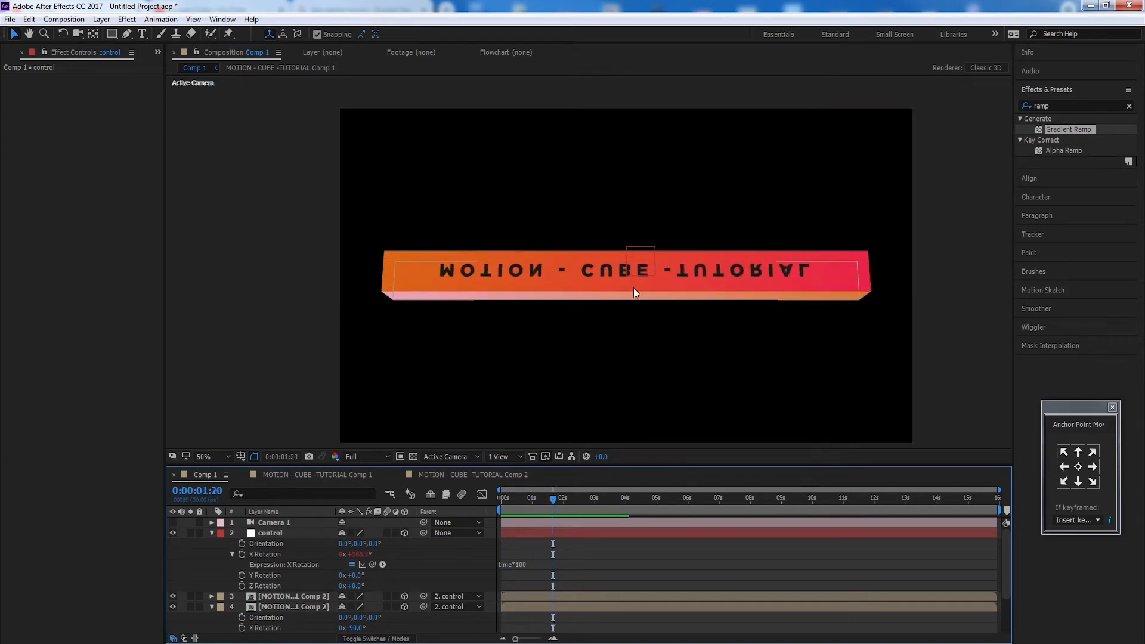
pyautogui.click(212, 533)
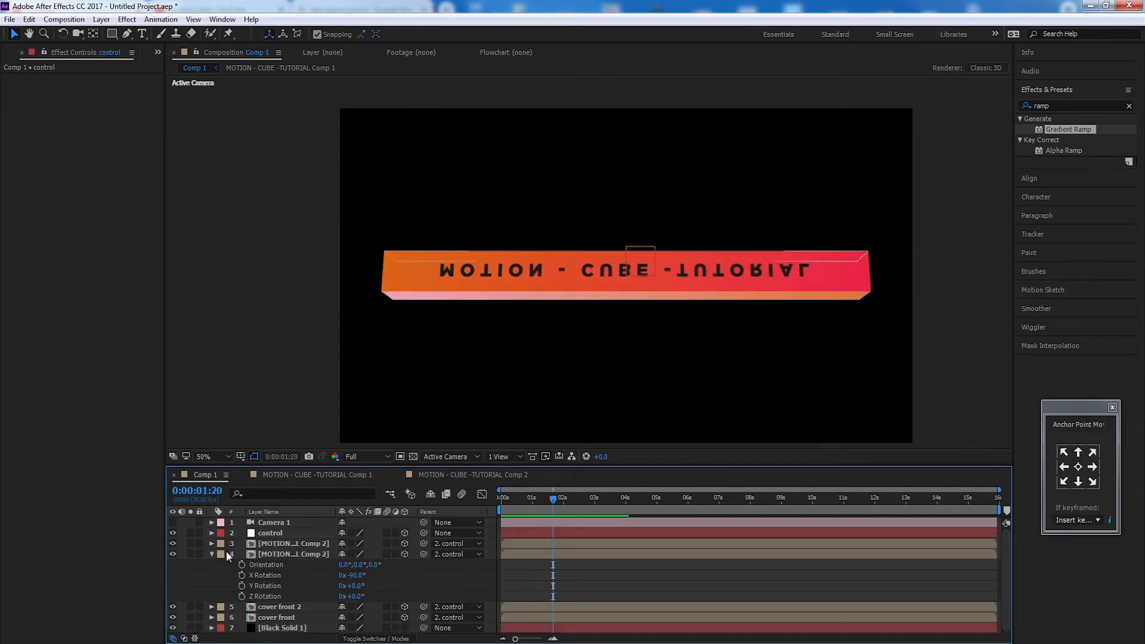
pyautogui.click(275, 553)
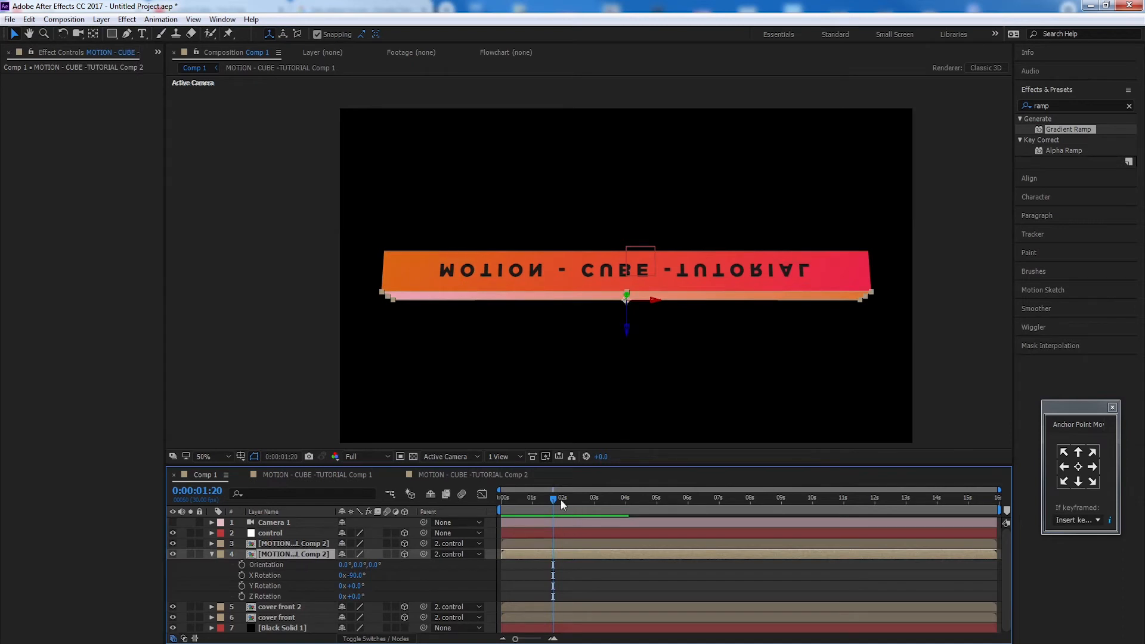
pyautogui.moveTo(560, 499)
pyautogui.mouseDown()
pyautogui.moveTo(456, 508)
pyautogui.moveTo(564, 502)
pyautogui.moveTo(555, 506)
pyautogui.mouseUp()
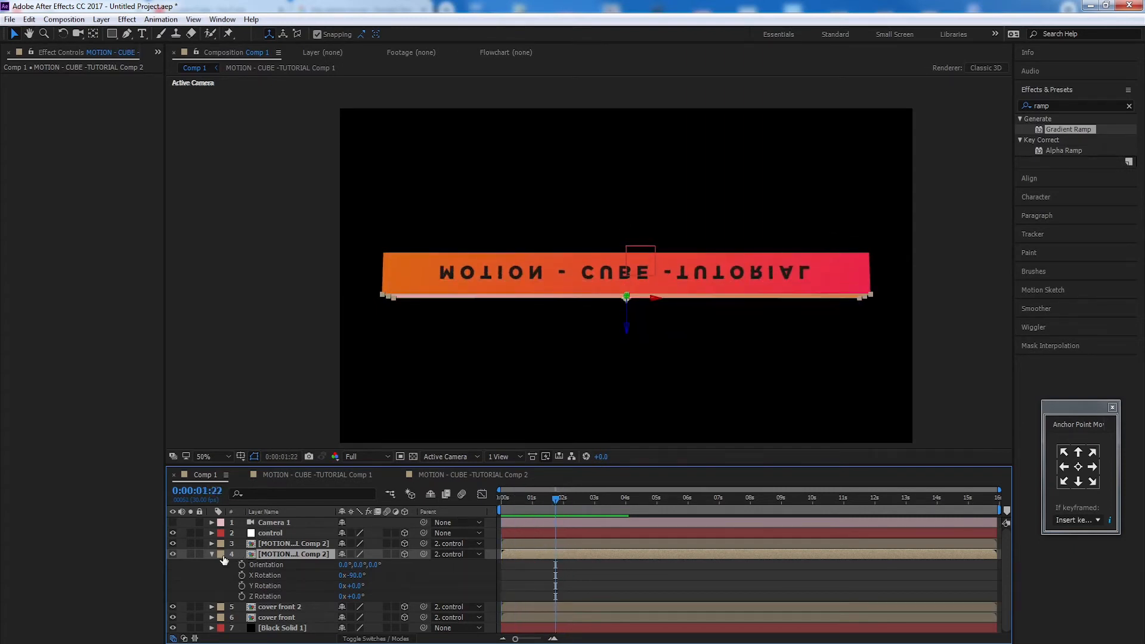
# - Toggle the visibility of the layer 4 blank bar and cover front 2 to identify the layer forming the rear face
pyautogui.click(172, 554)
pyautogui.click(173, 554)
pyautogui.click(296, 606)
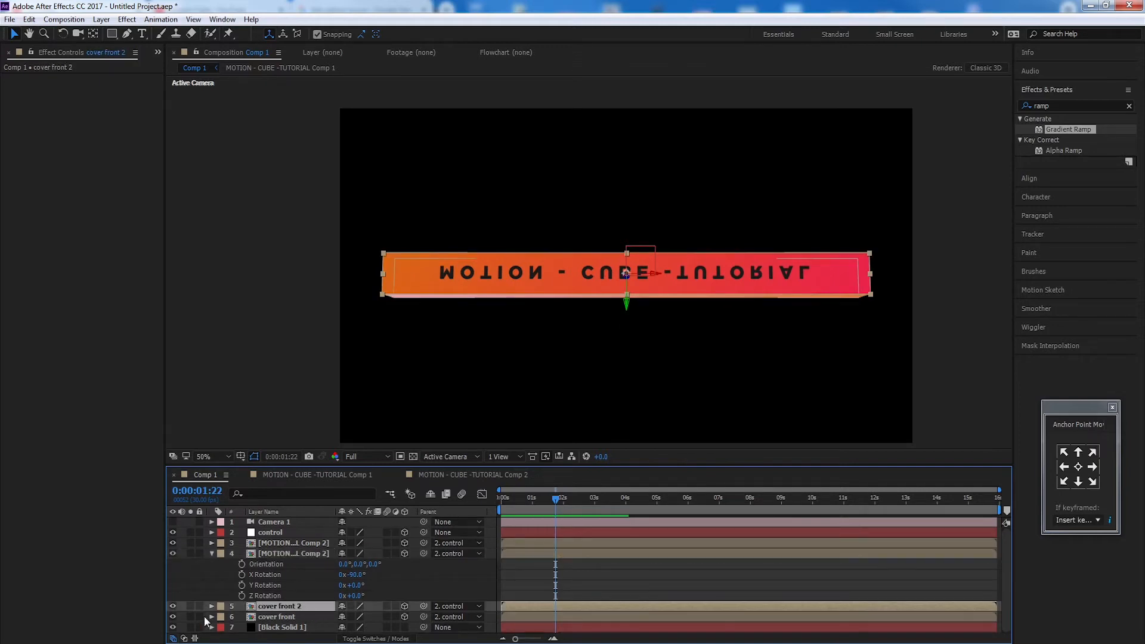
pyautogui.click(171, 606)
pyautogui.click(171, 605)
pyautogui.click(172, 605)
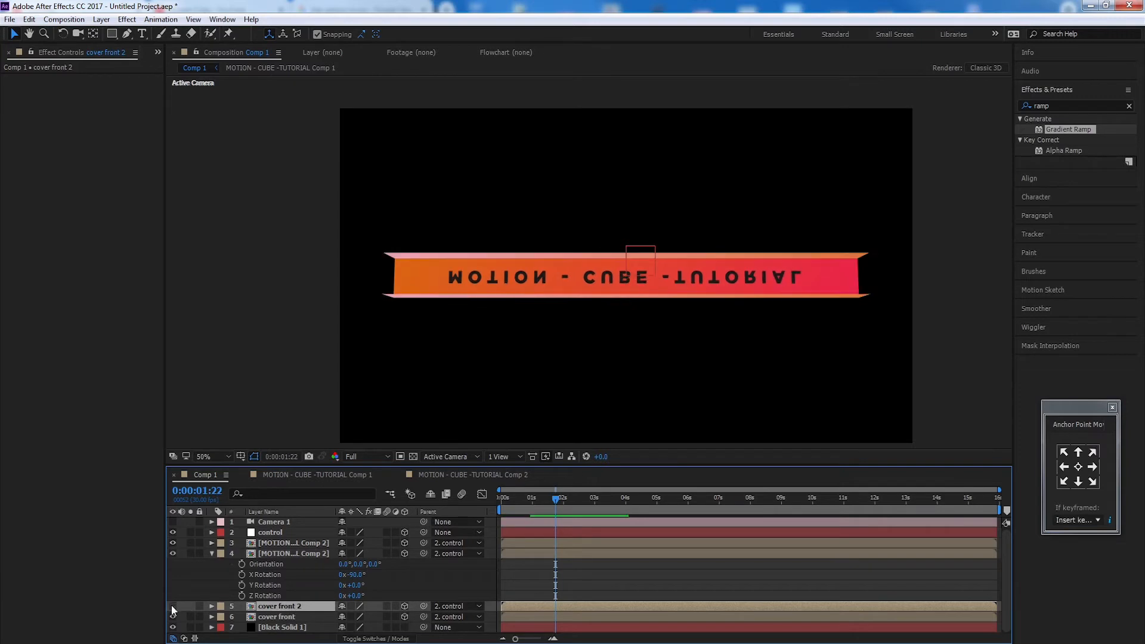
pyautogui.click(172, 605)
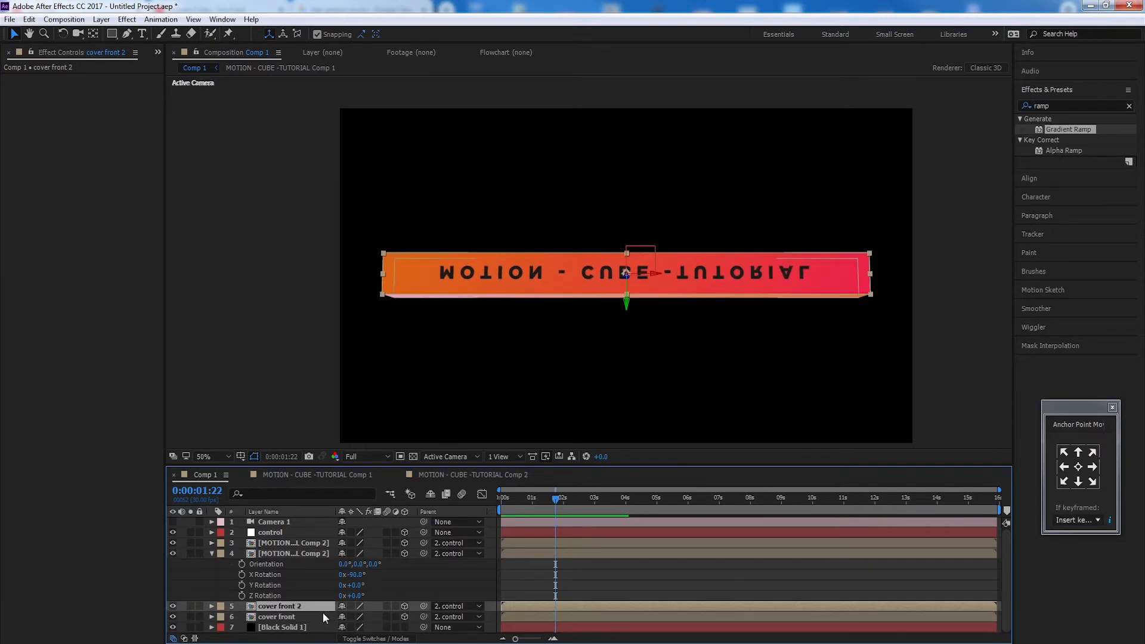
# - Detach the cover front 2 layer from its parent by setting its parent to None
pyautogui.rightClick(292, 607)
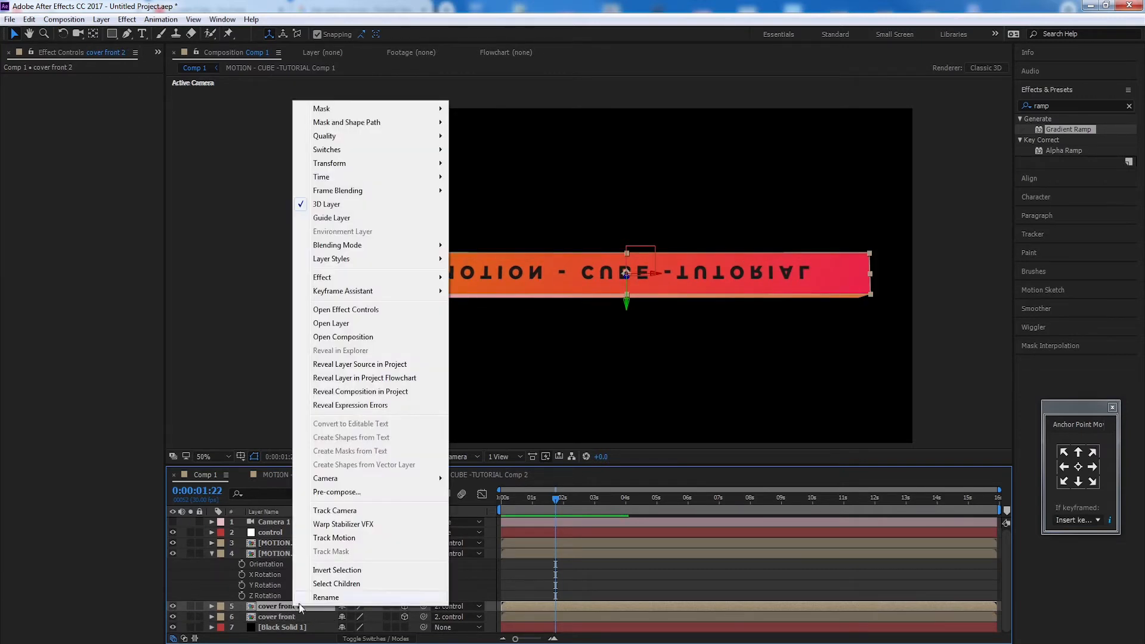
pyautogui.click(457, 607)
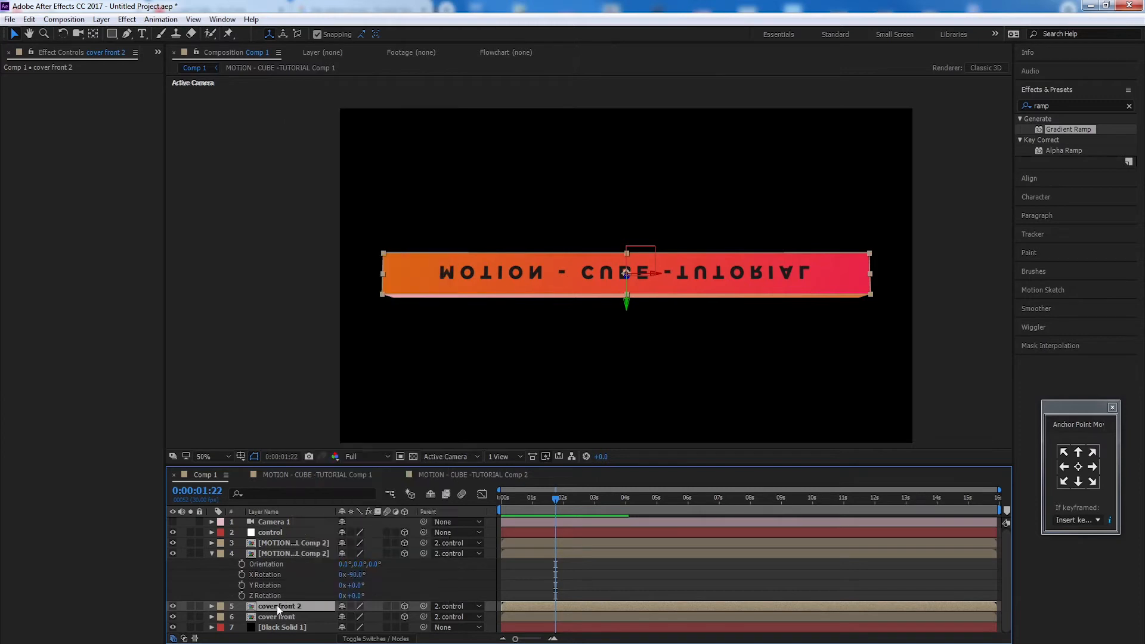
pyautogui.click(475, 606)
pyautogui.click(459, 492)
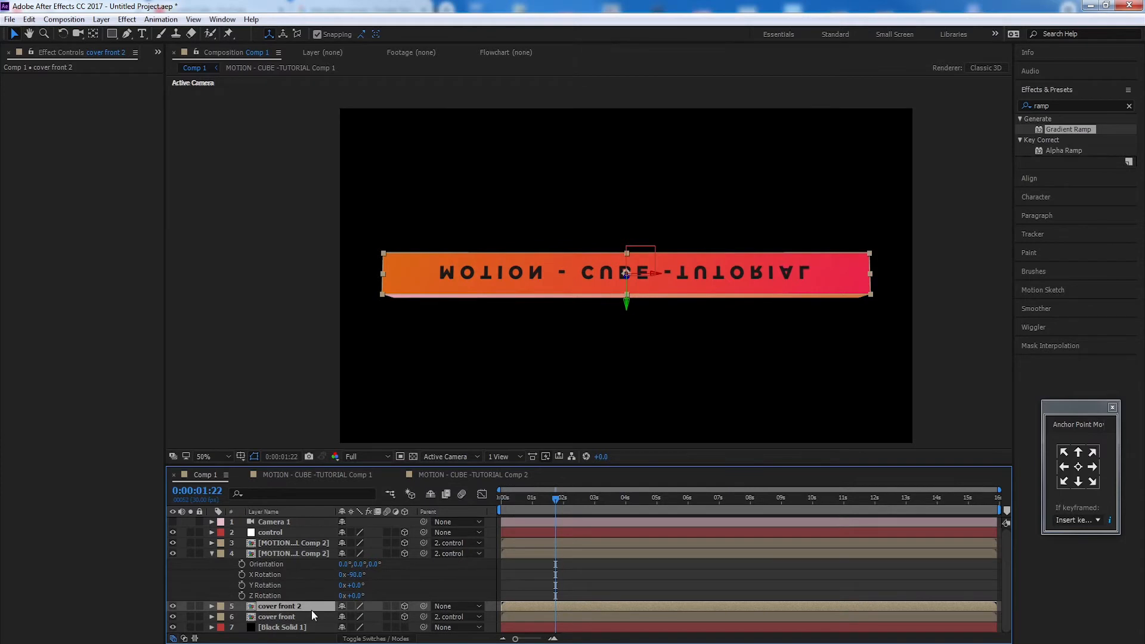
# - Flip the cover front 2 layer vertically and parent it back to the control null
pyautogui.rightClick(327, 610)
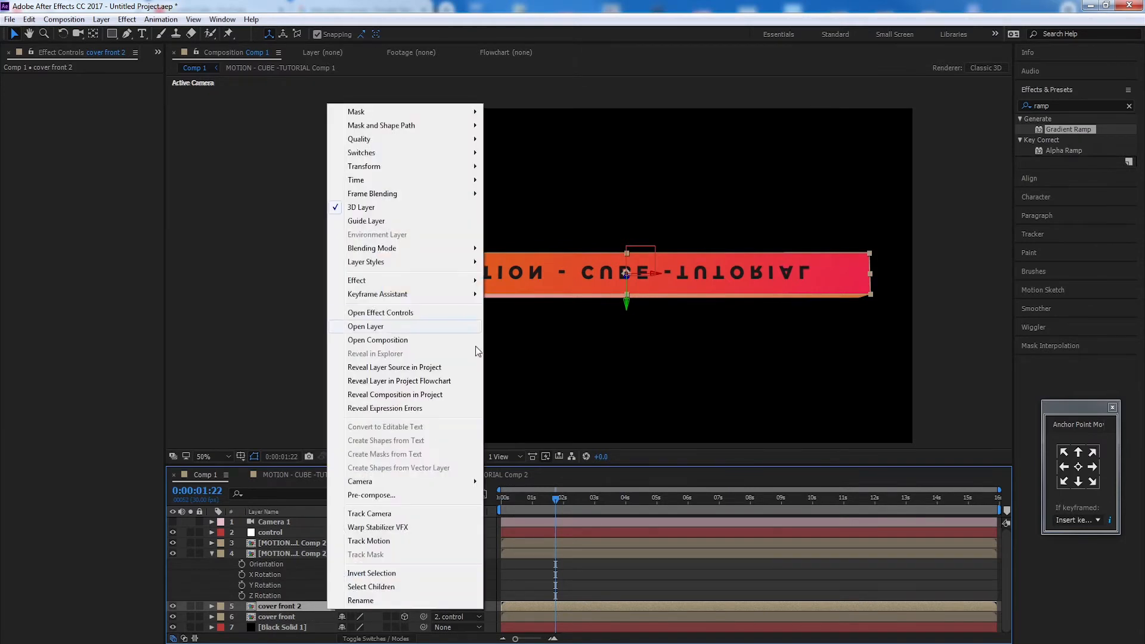
pyautogui.moveTo(444, 167)
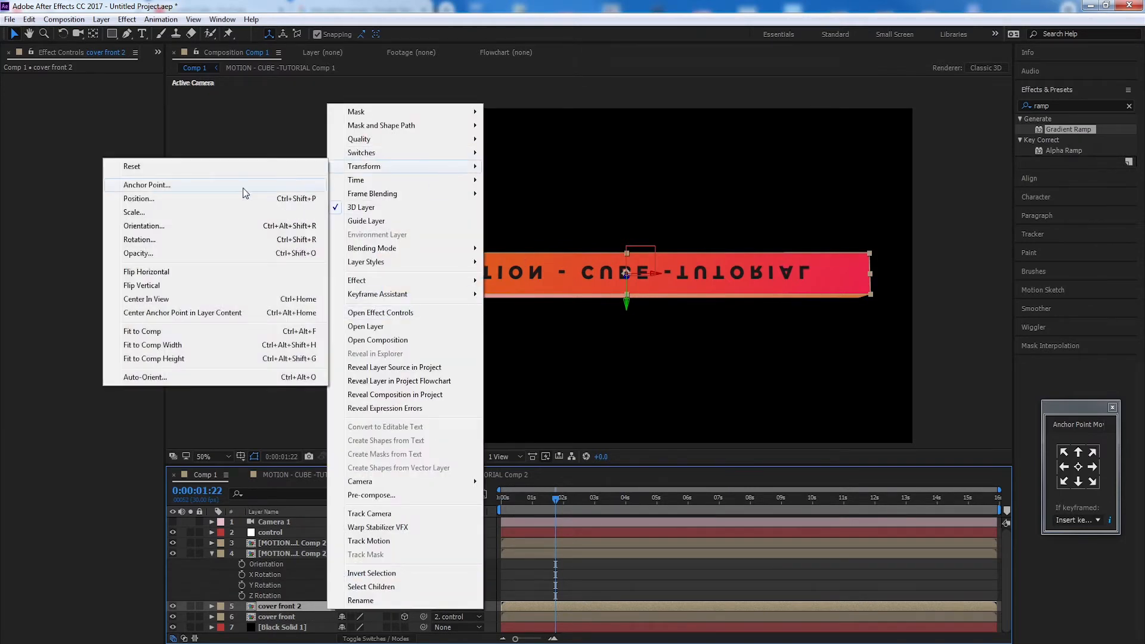
pyautogui.click(237, 286)
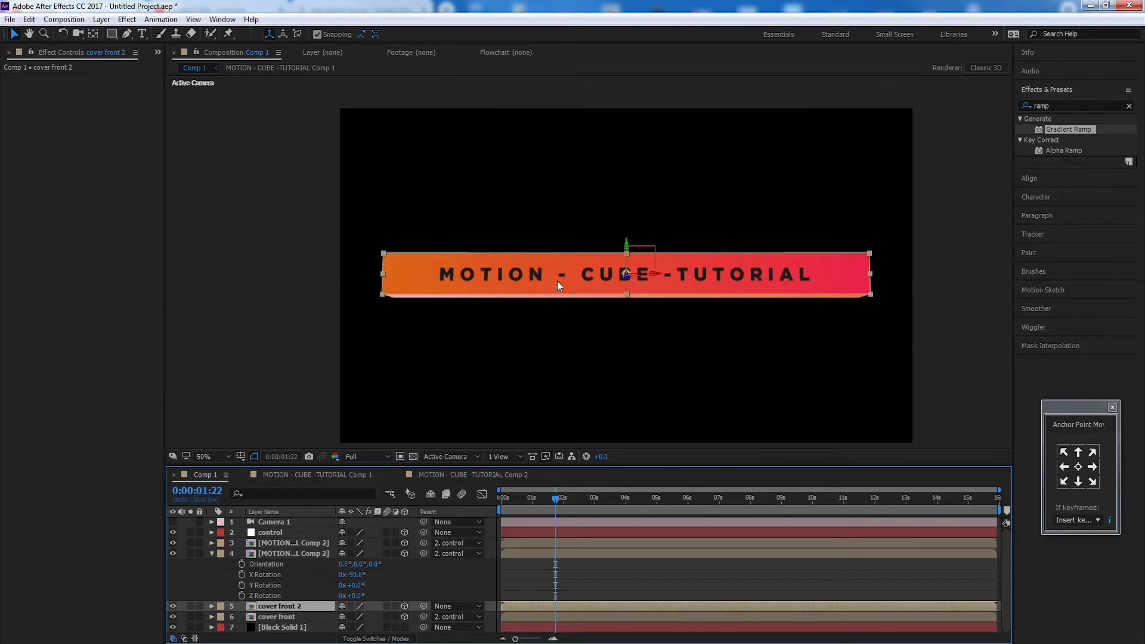
pyautogui.click(451, 607)
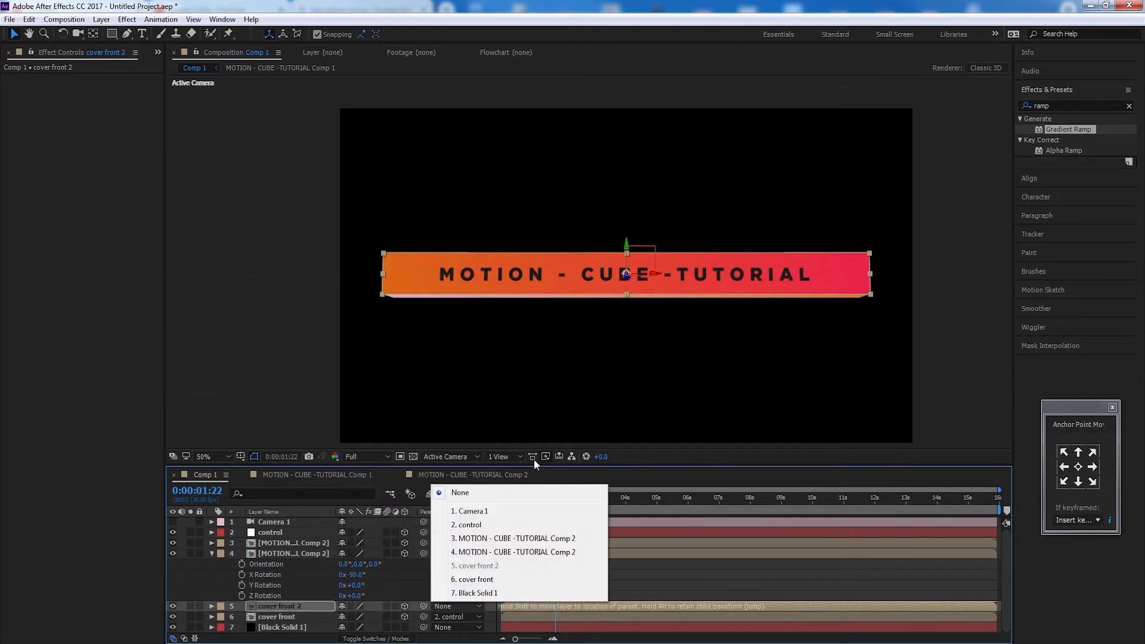
pyautogui.click(513, 525)
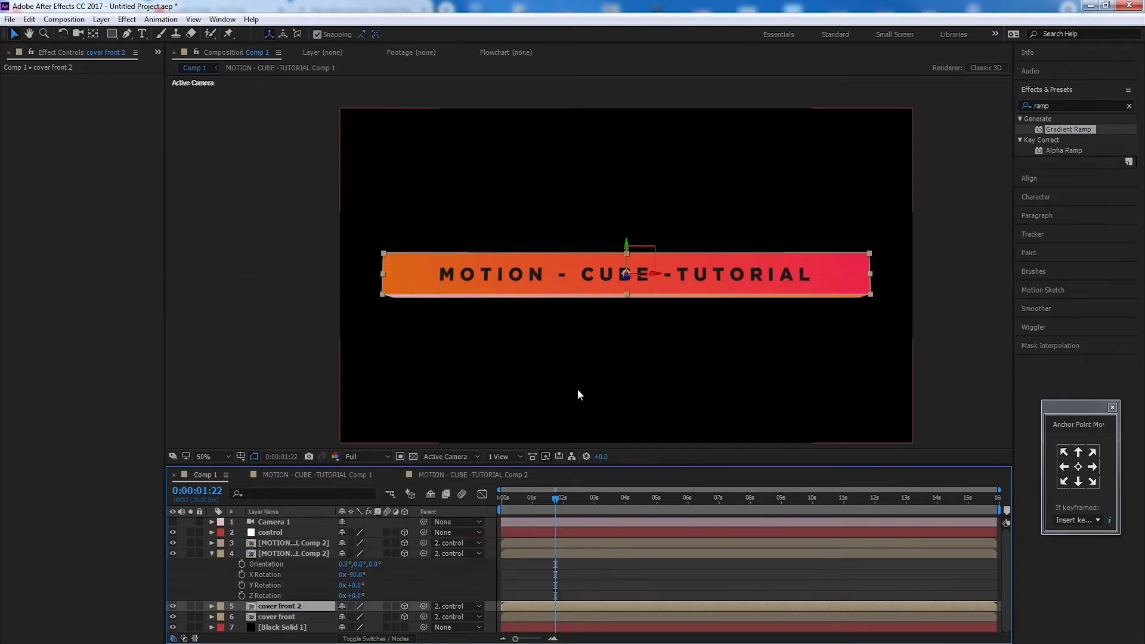
# - Preview the box's rotation from the start of the composition and collapse the rotation properties of layer 4
pyautogui.moveTo(554, 496); pyautogui.dragTo(493, 506)
pyautogui.press('space')
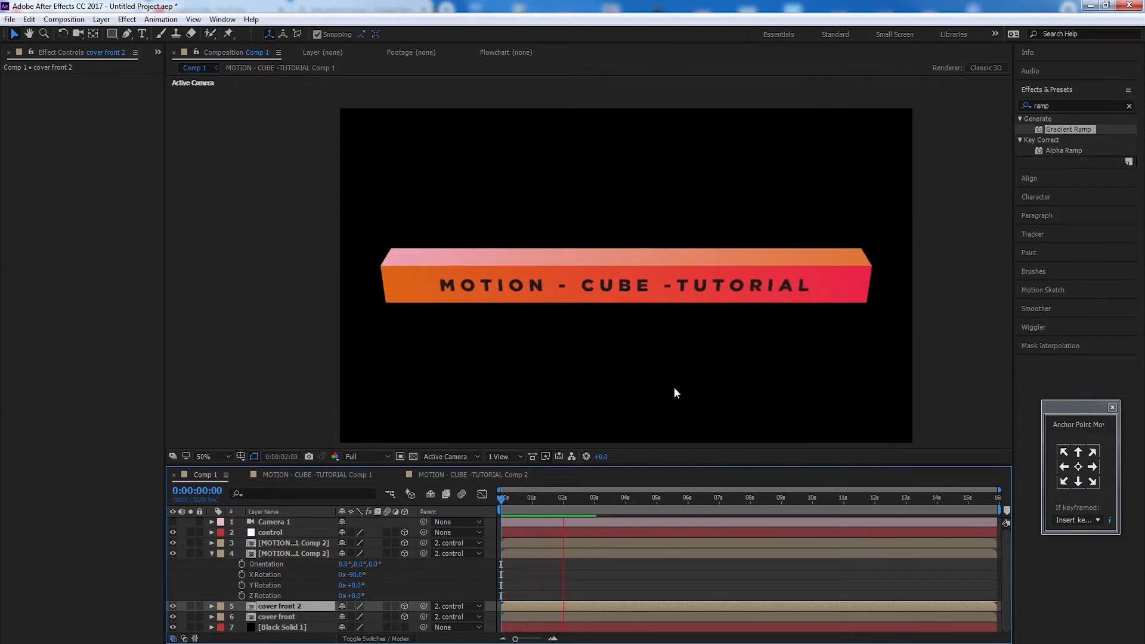
pyautogui.press('space')
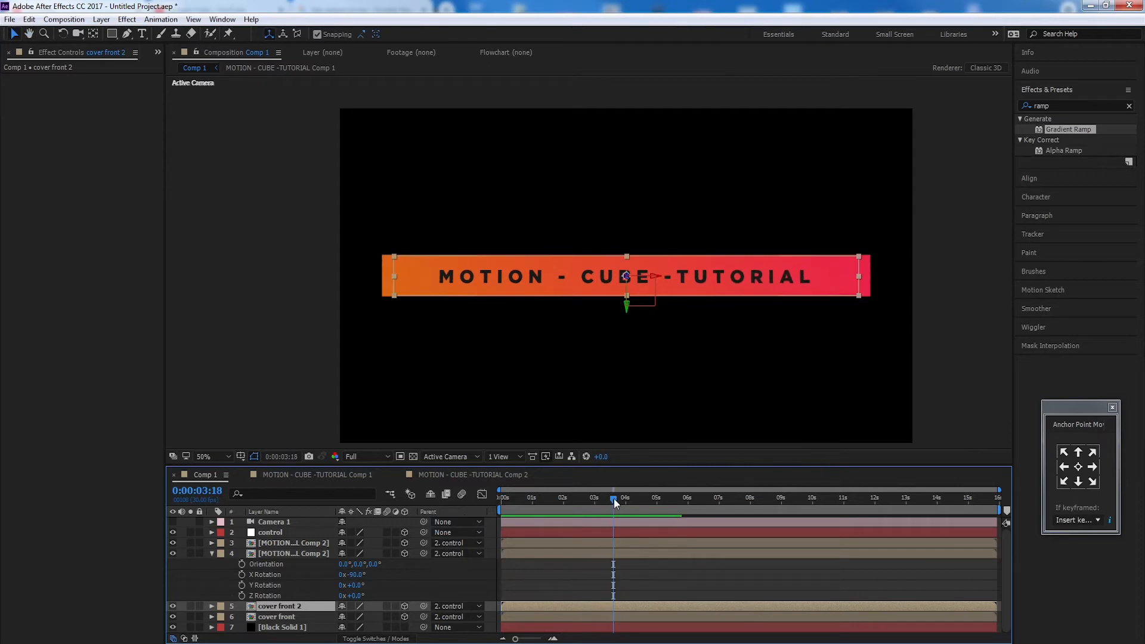
pyautogui.click(212, 552)
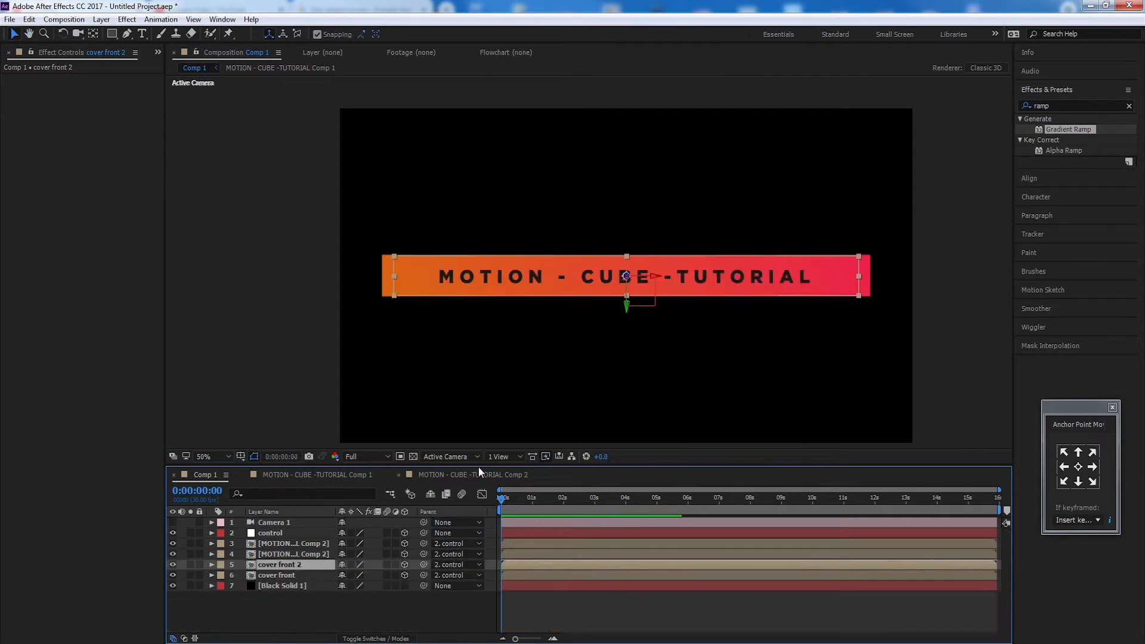
pyautogui.moveTo(506, 465); pyautogui.dragTo(507, 456)
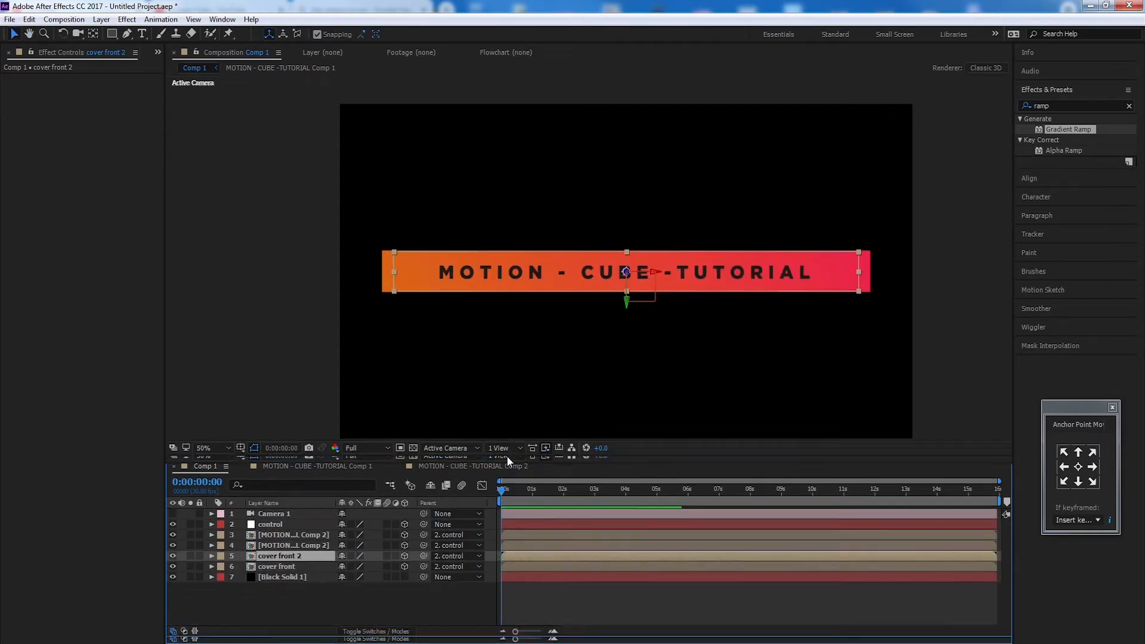
# - Duplicate the Black Solid 1 background layer and apply Gradient Ramp to the upper copy
pyautogui.click(284, 600)
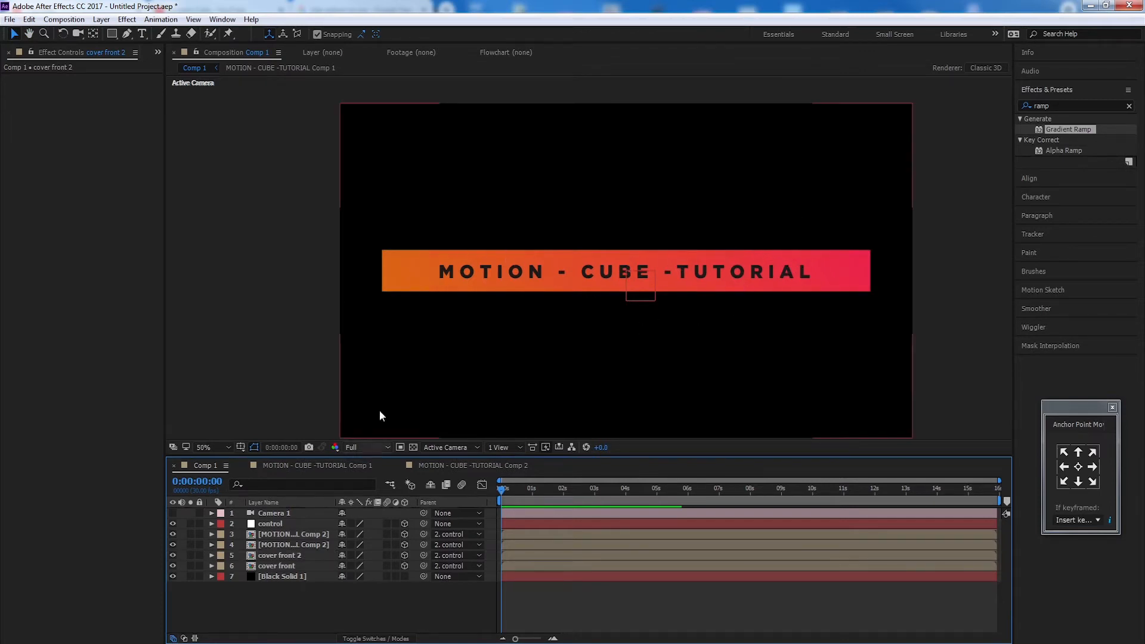
pyautogui.rightClick(289, 591)
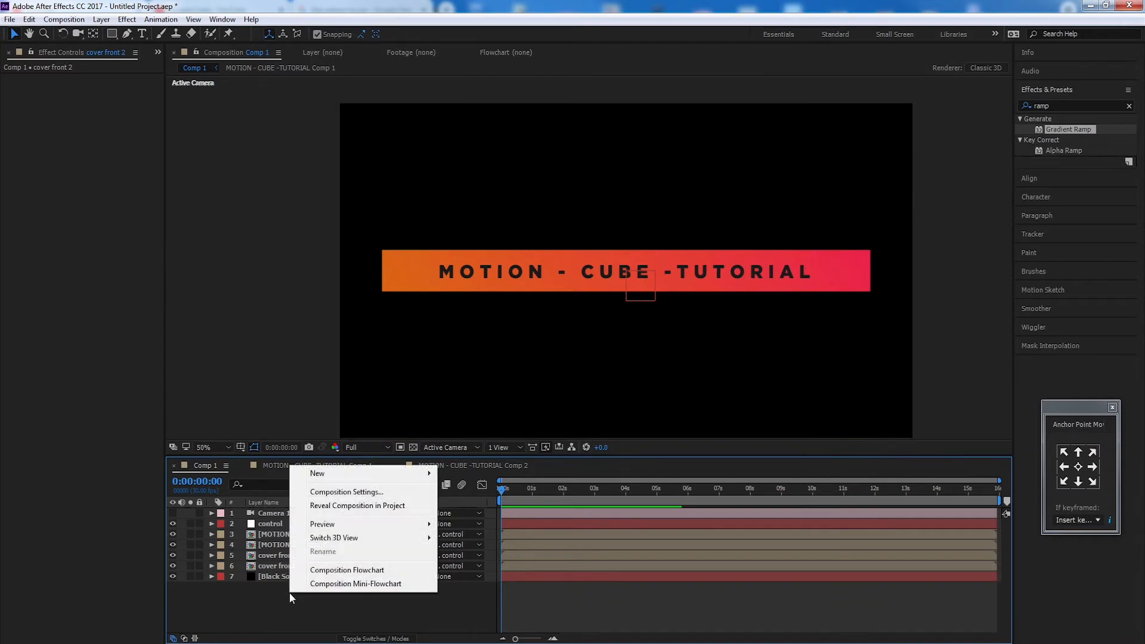
pyautogui.moveTo(408, 472)
pyautogui.click(299, 578)
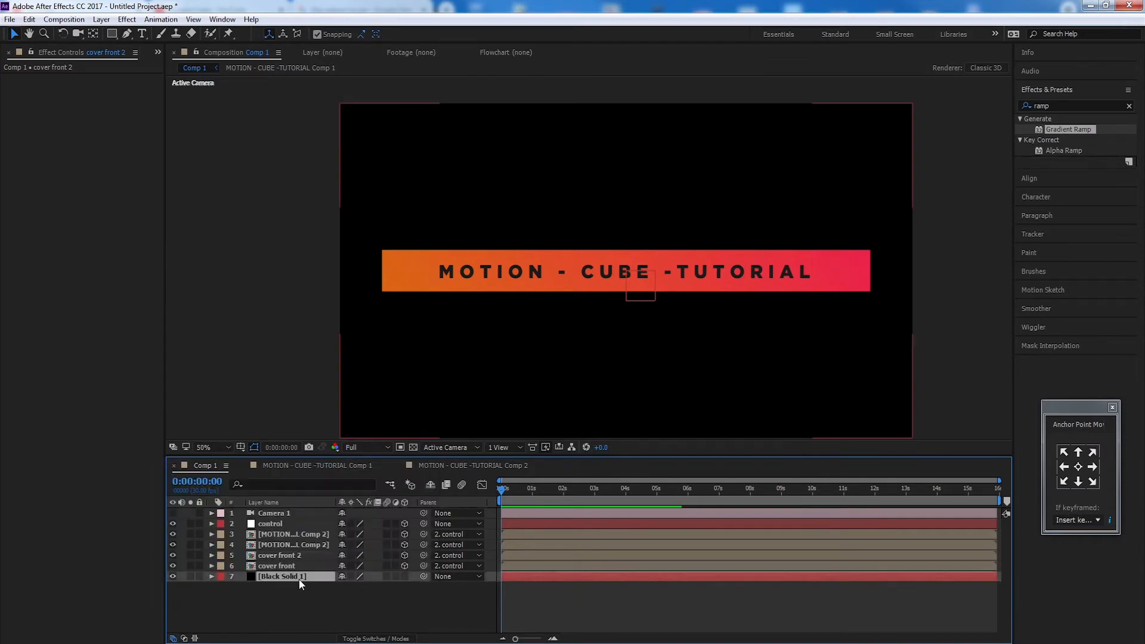
pyautogui.hotkey('ctrl', 'd')
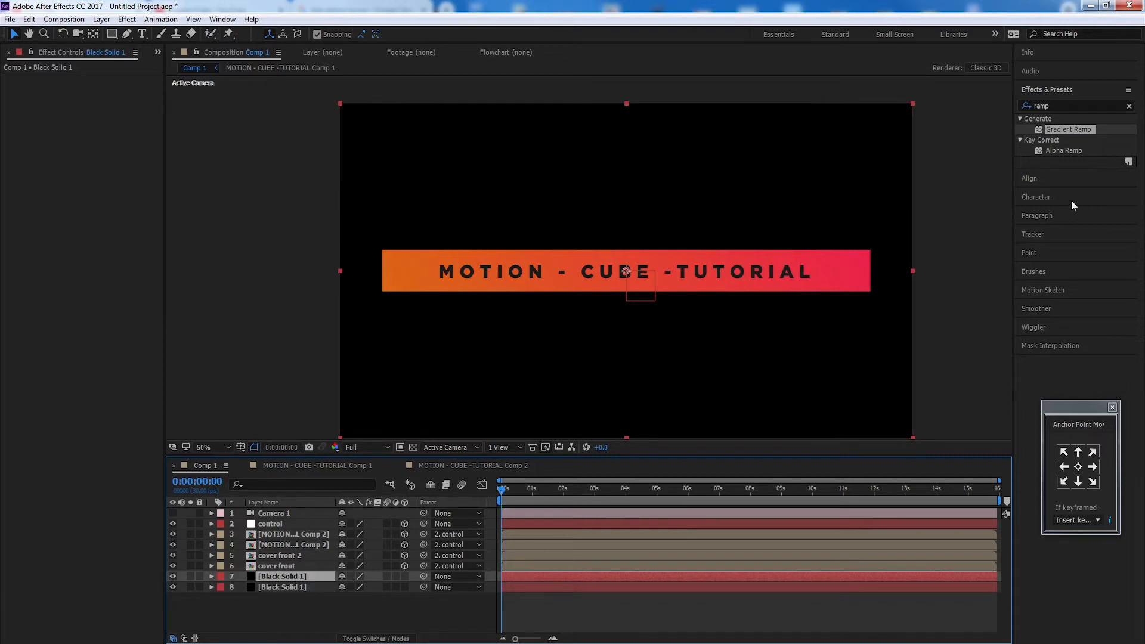
pyautogui.doubleClick(1082, 129)
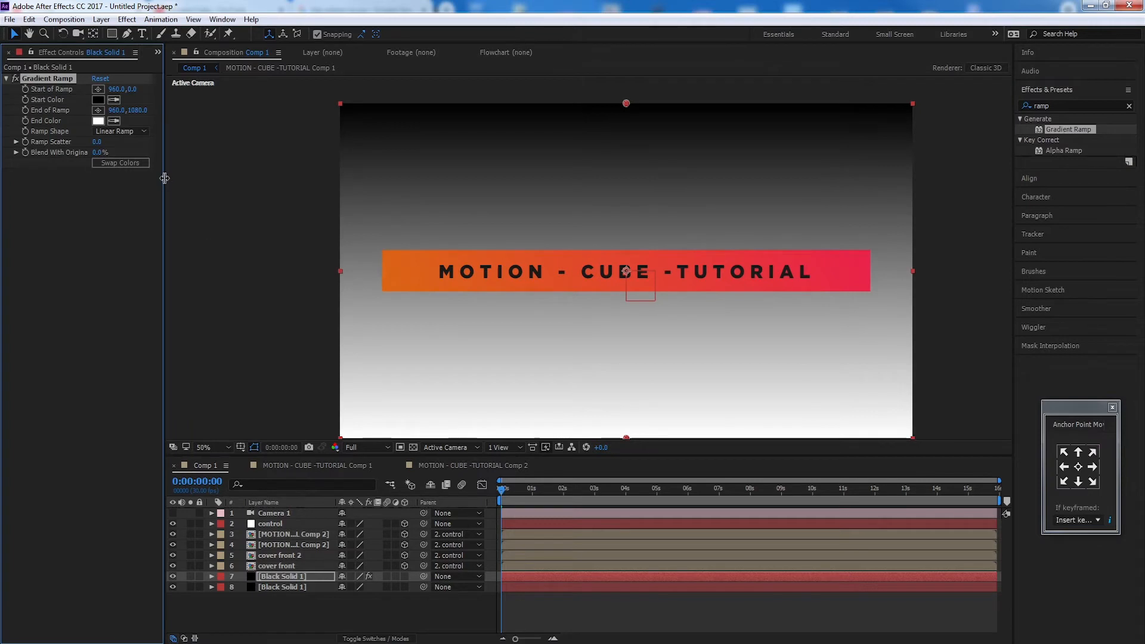
# - Make the ramp run horizontally across the solid, starting at about 0, 544 and ending at about 1924, 536
pyautogui.moveTo(164, 178); pyautogui.dragTo(300, 177)
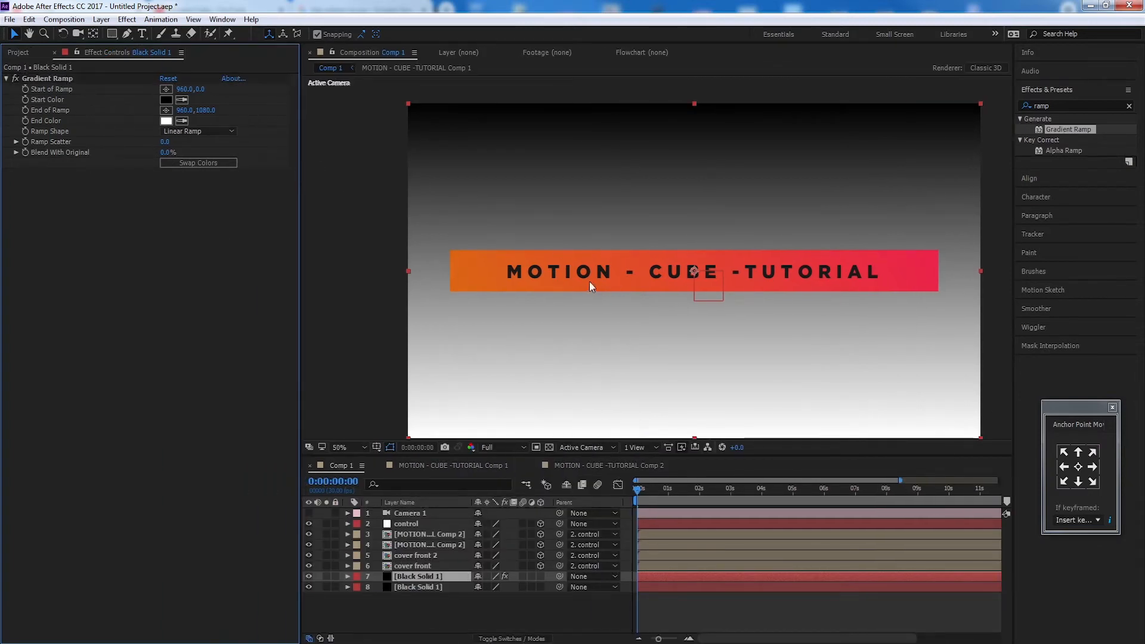
pyautogui.scroll(-2, 589, 281)
pyautogui.moveTo(634, 277); pyautogui.dragTo(618, 269)
pyautogui.press('v')
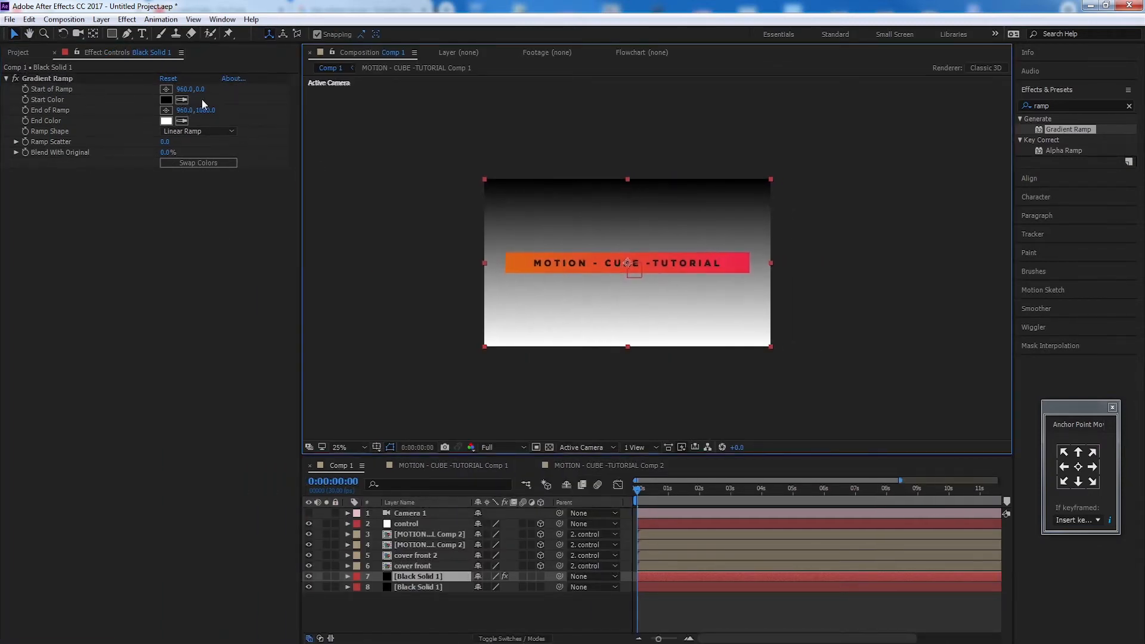
pyautogui.click(57, 80)
pyautogui.moveTo(627, 179); pyautogui.dragTo(485, 264)
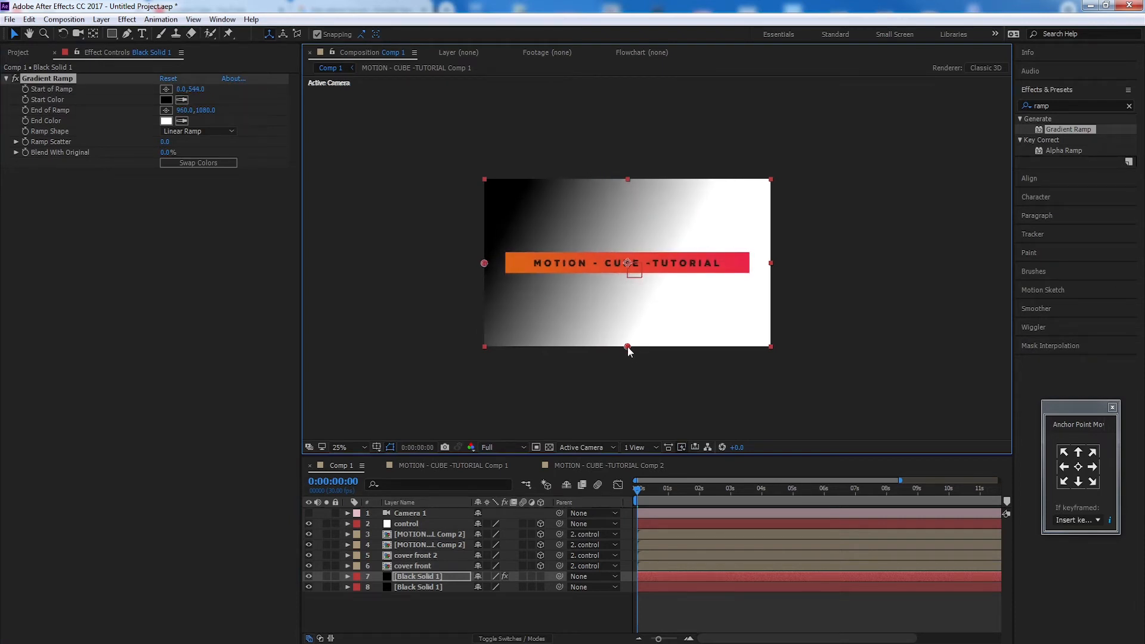
pyautogui.moveTo(627, 347); pyautogui.dragTo(771, 263)
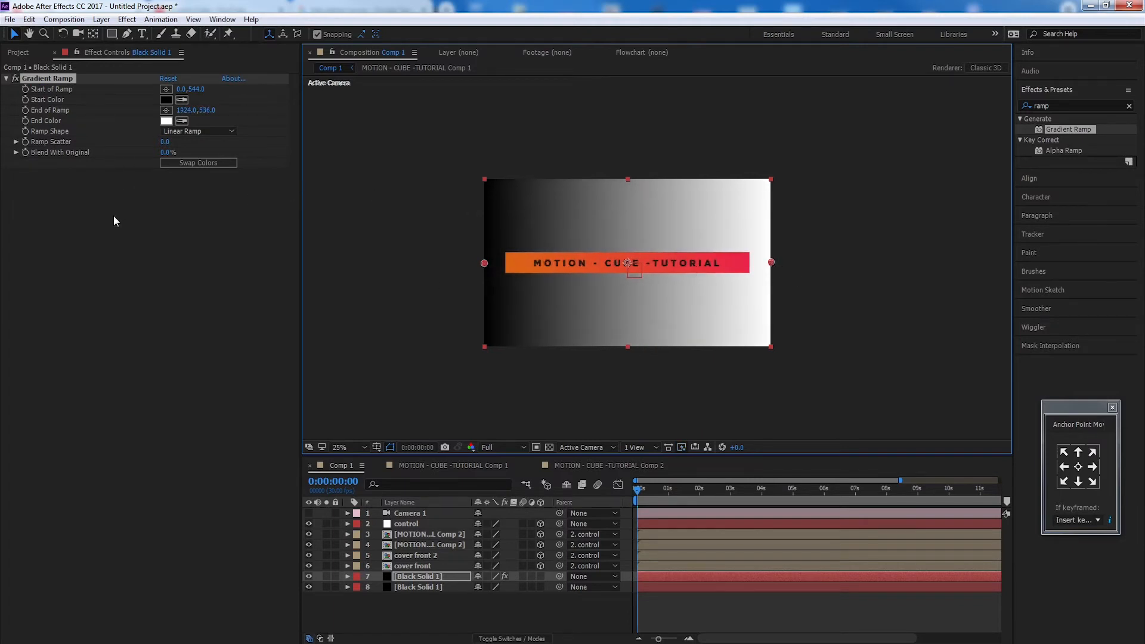
# - Pre-compose the gradient solid, moving all attributes into the new composition
pyautogui.click(445, 578)
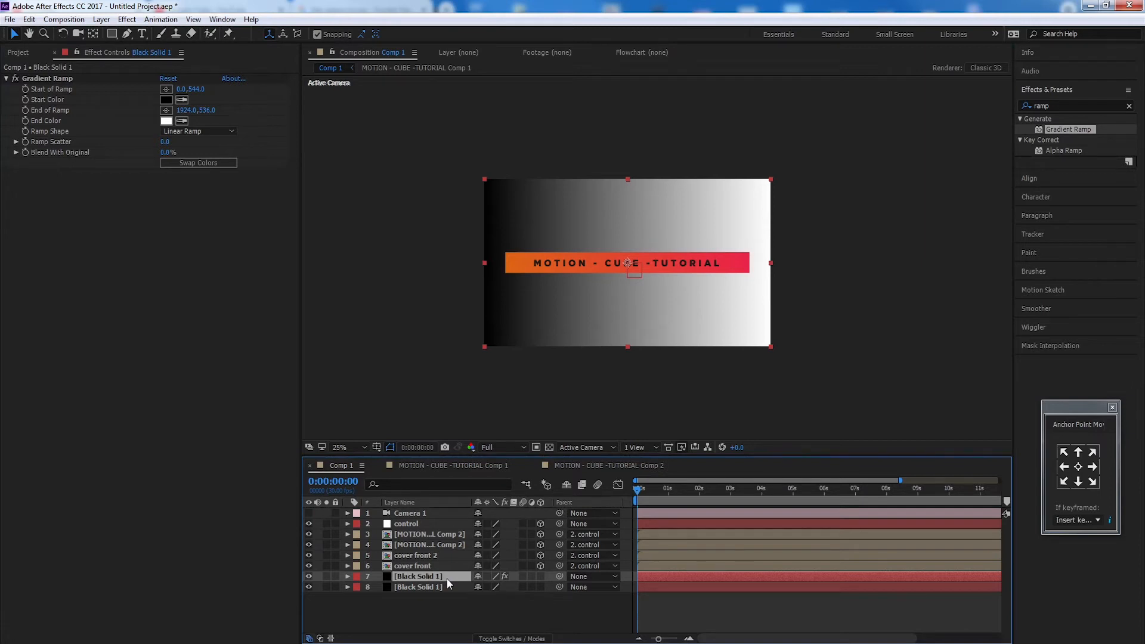
pyautogui.hotkey('ctrl', 'shift', 'c')
pyautogui.click(625, 419)
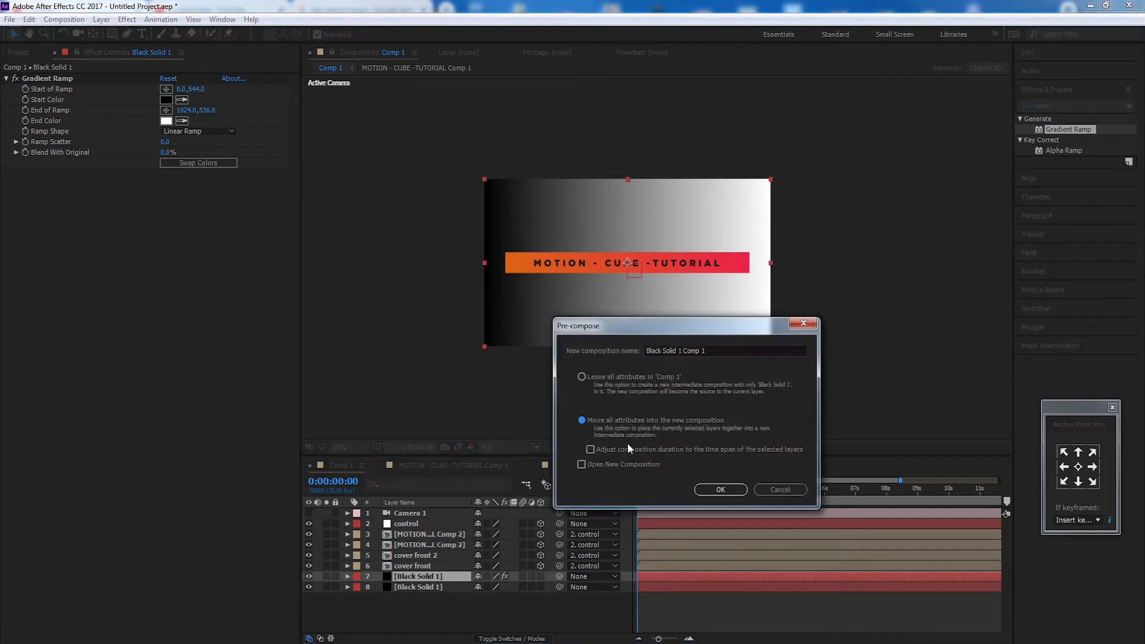
pyautogui.click(735, 491)
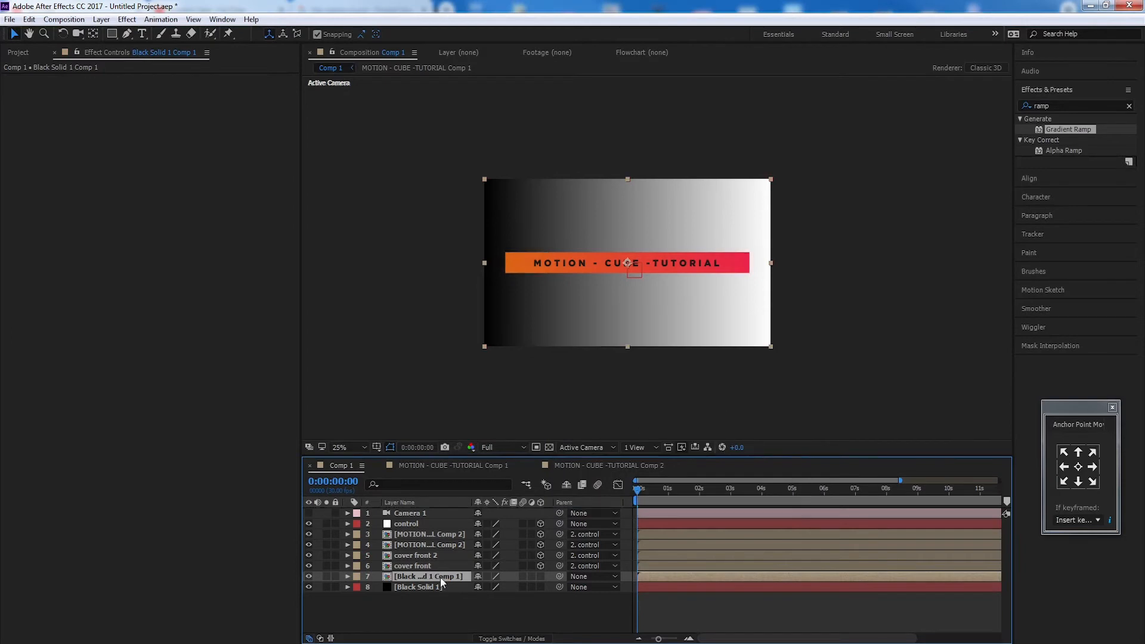
# - Rename the pre-composed gradient layer to disp and hide it
pyautogui.press('Return')
pyautogui.write('disp')
pyautogui.press('Return')
pyautogui.click(404, 575)
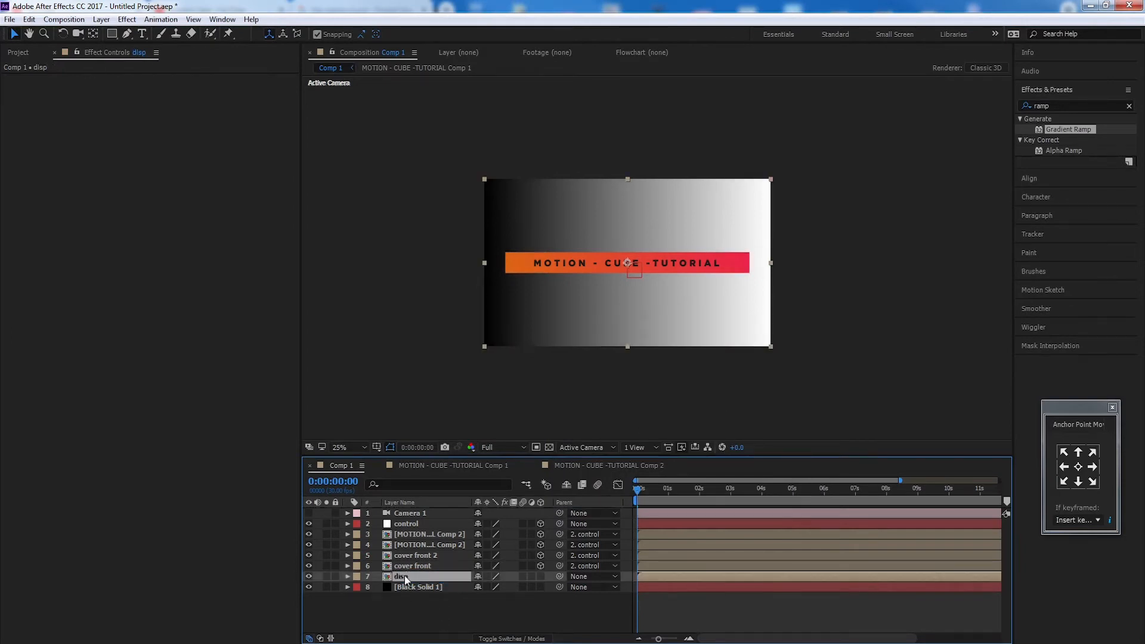
pyautogui.click(308, 576)
pyautogui.scroll(2, 638, 233)
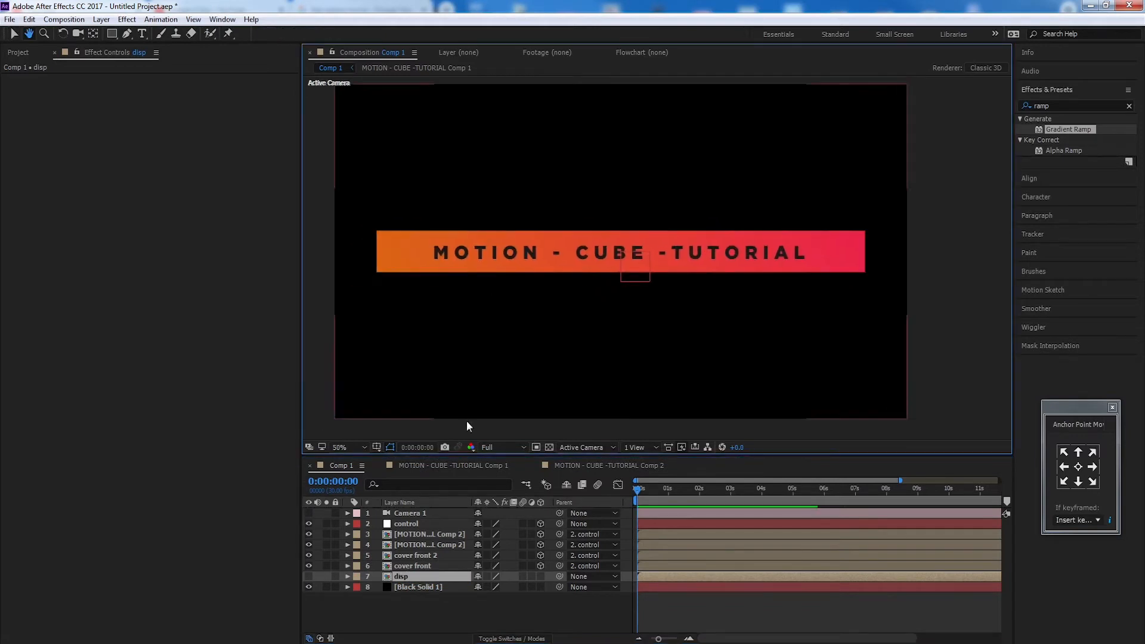
pyautogui.click(426, 576)
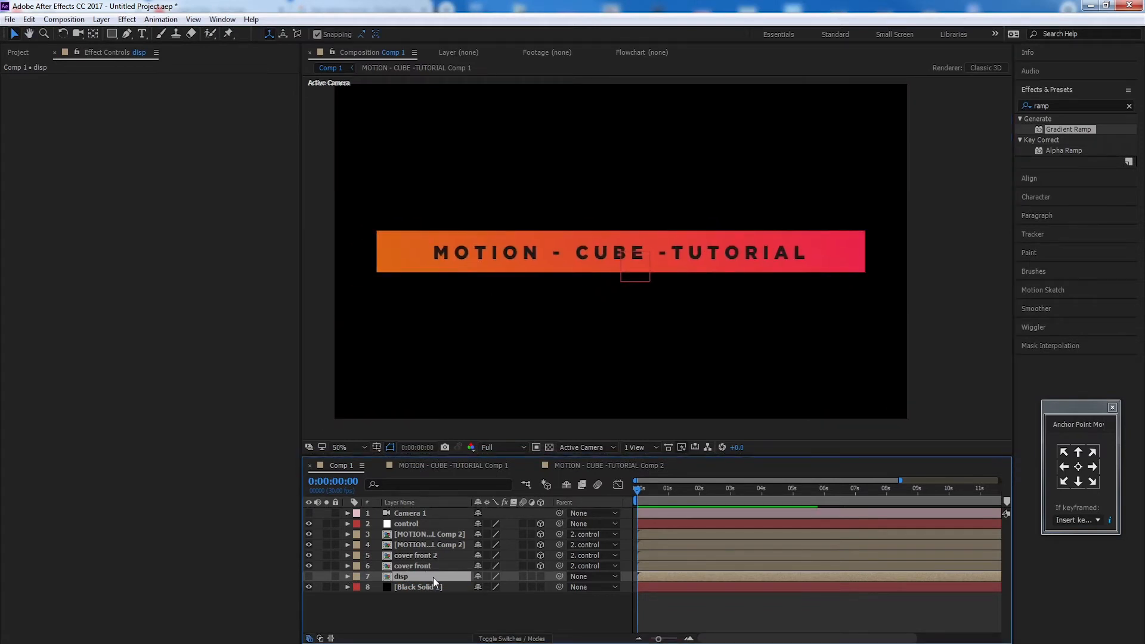
# - Pre-compose the control null together with both MOTION - CUBE -TUTORIAL Comp 2 layers, cover front and cover front 2
pyautogui.click(439, 535)
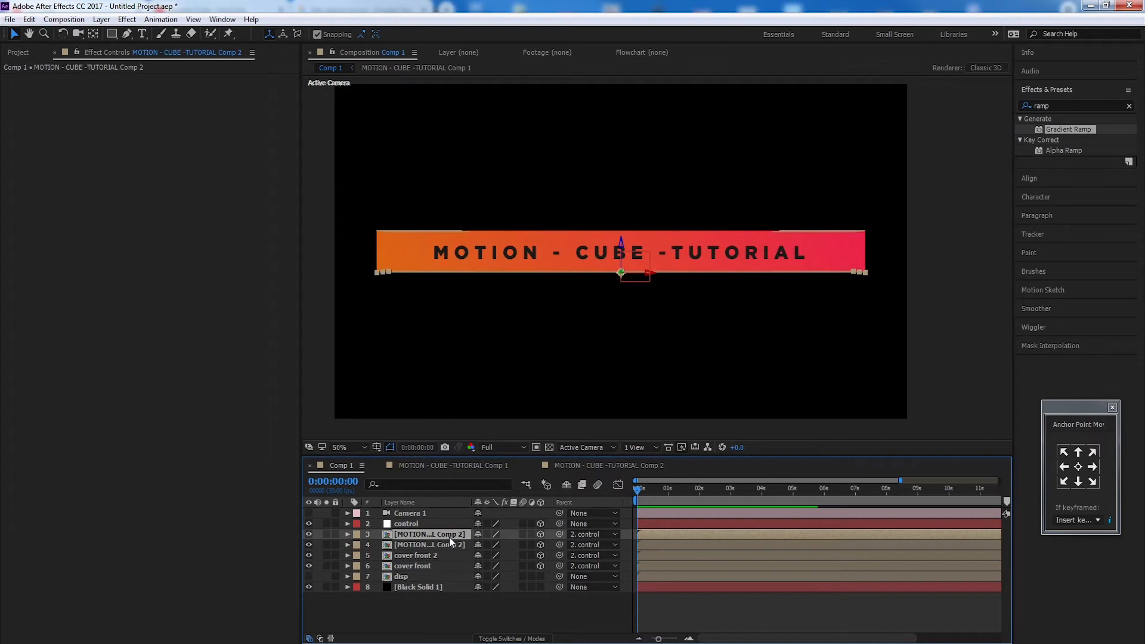
pyautogui.click(416, 565)
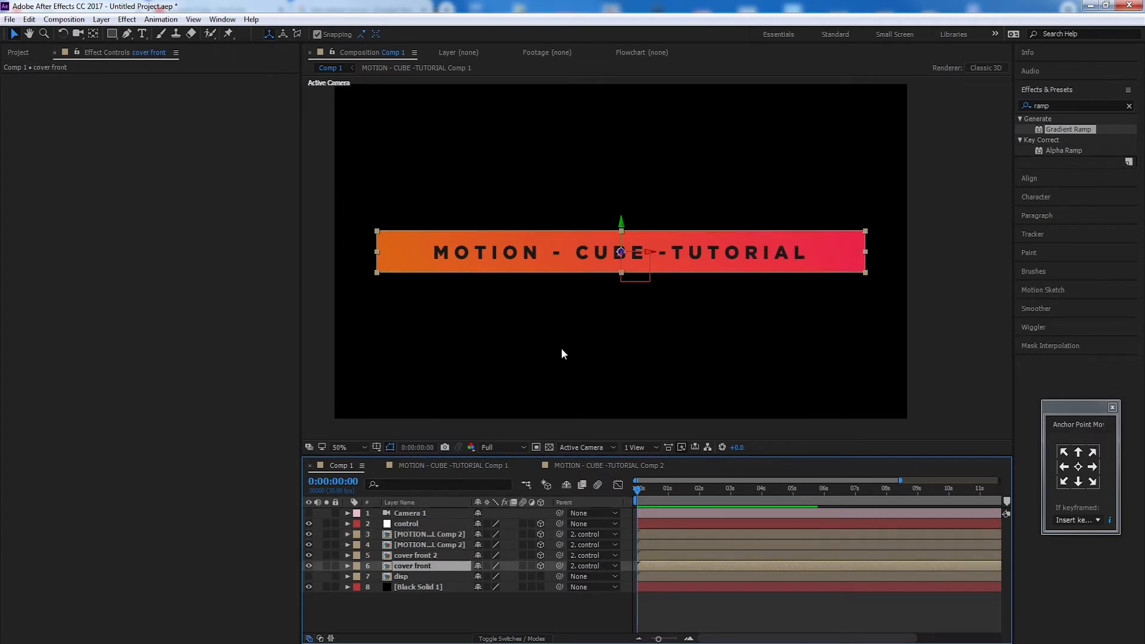
pyautogui.keyDown('ctrl'); pyautogui.click(411, 556); pyautogui.keyUp('ctrl')
pyautogui.keyDown('ctrl'); pyautogui.click(412, 546); pyautogui.keyUp('ctrl')
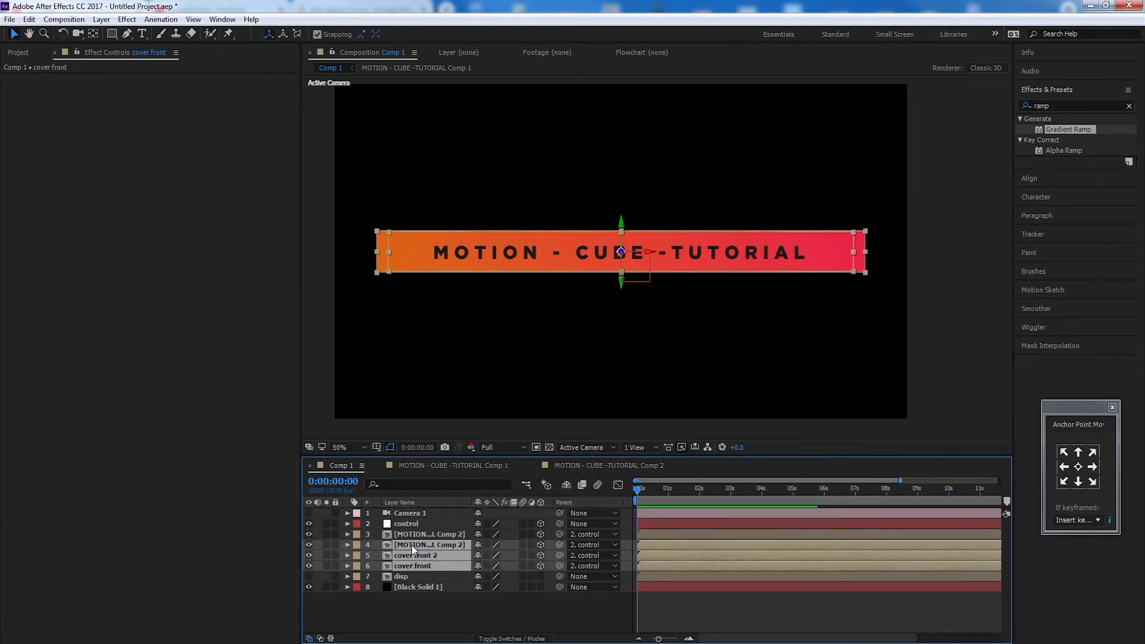
pyautogui.keyDown('ctrl'); pyautogui.click(453, 532); pyautogui.keyUp('ctrl')
pyautogui.keyDown('ctrl'); pyautogui.click(408, 524); pyautogui.keyUp('ctrl')
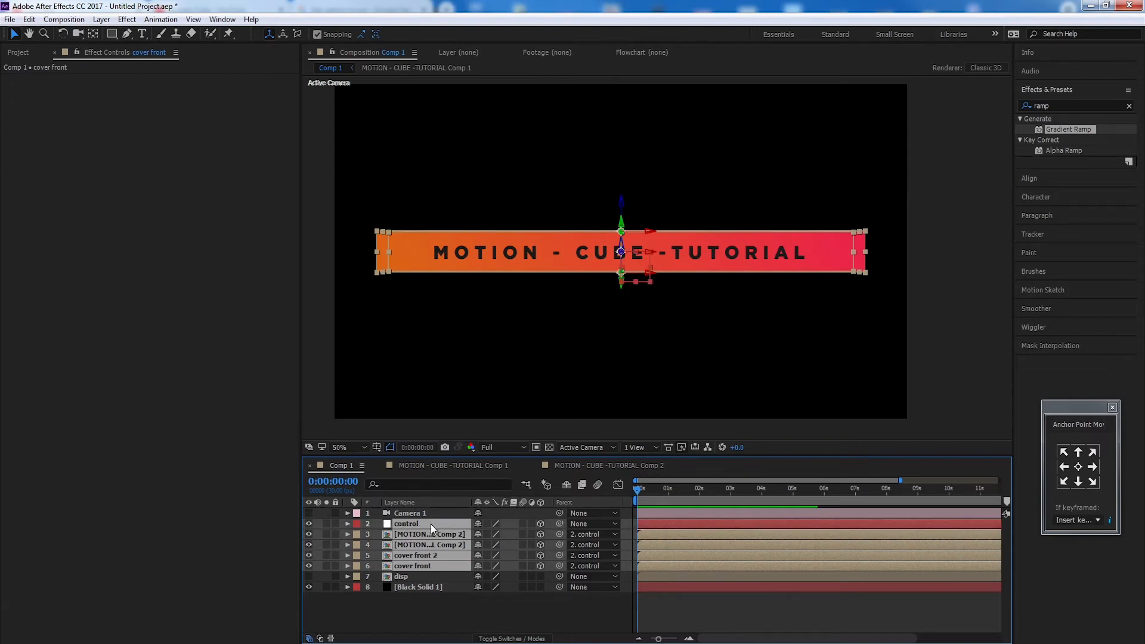
pyautogui.hotkey('ctrl', 'shift', 'c')
pyautogui.click(720, 489)
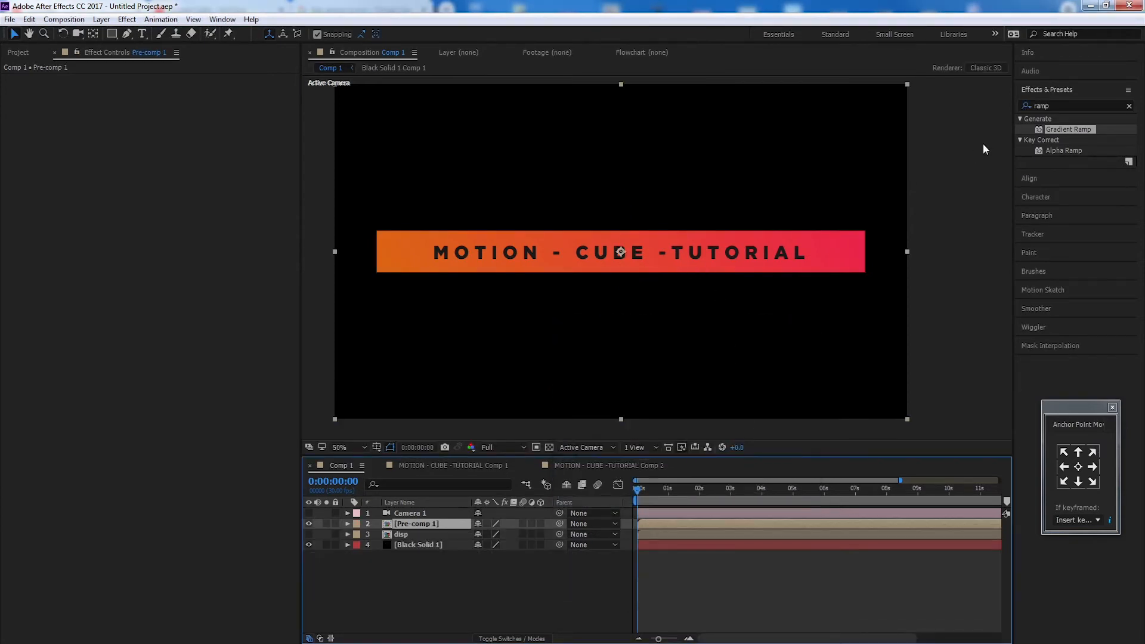
# - Apply Time Displacement to the cube pre-composition and use the disp layer as its time displacement layer
pyautogui.click(1066, 106)
pyautogui.write('displ')
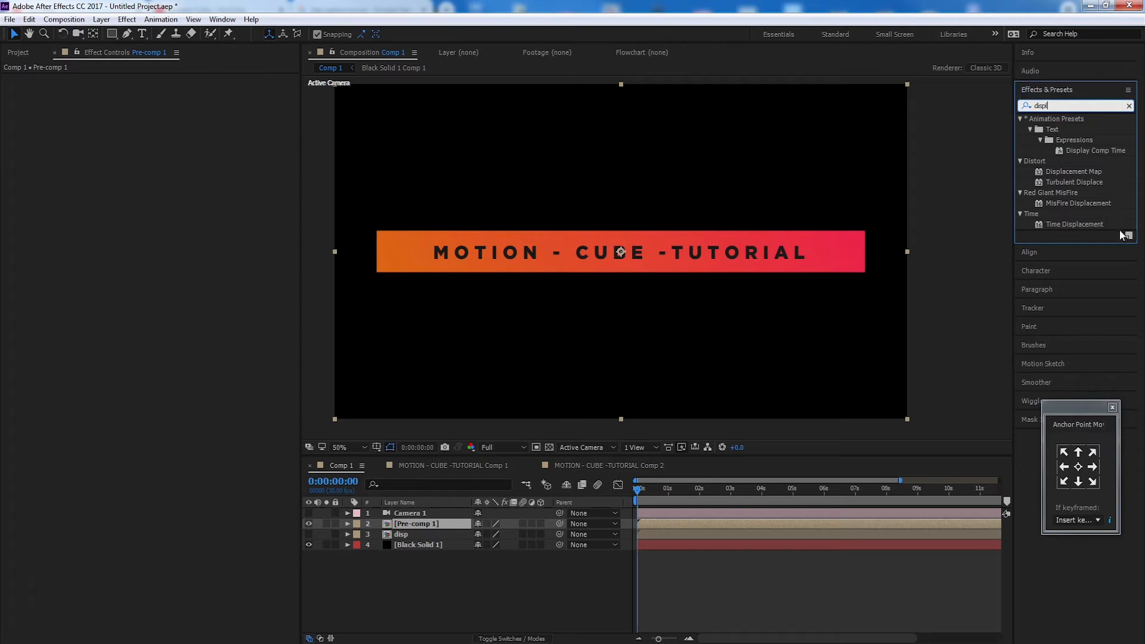
pyautogui.click(1089, 225)
pyautogui.doubleClick(1089, 225)
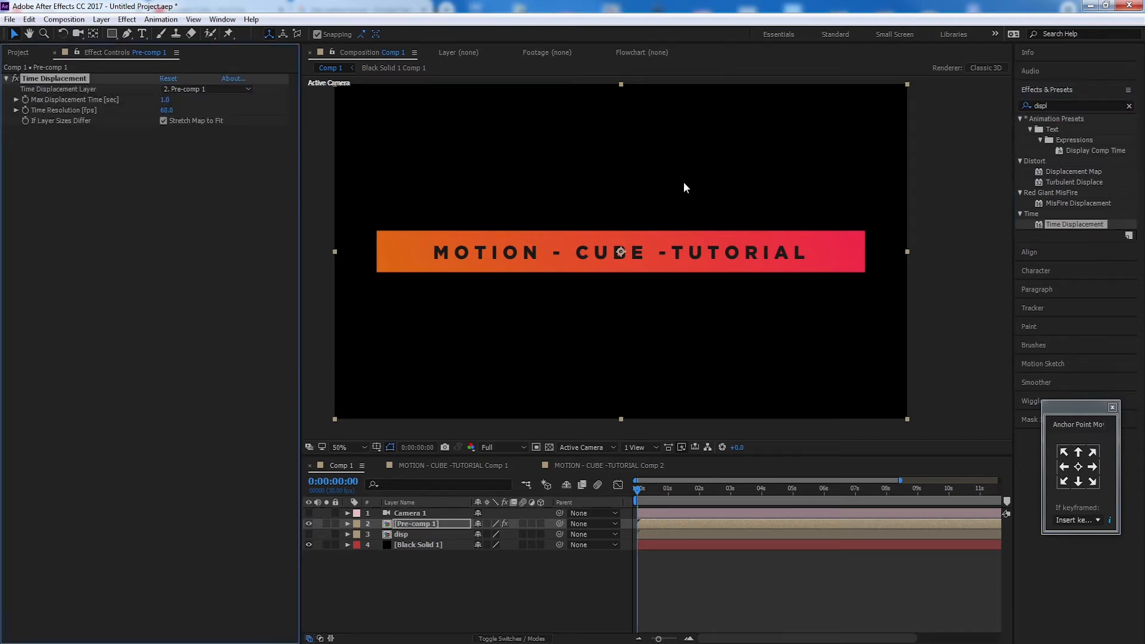
pyautogui.click(201, 88)
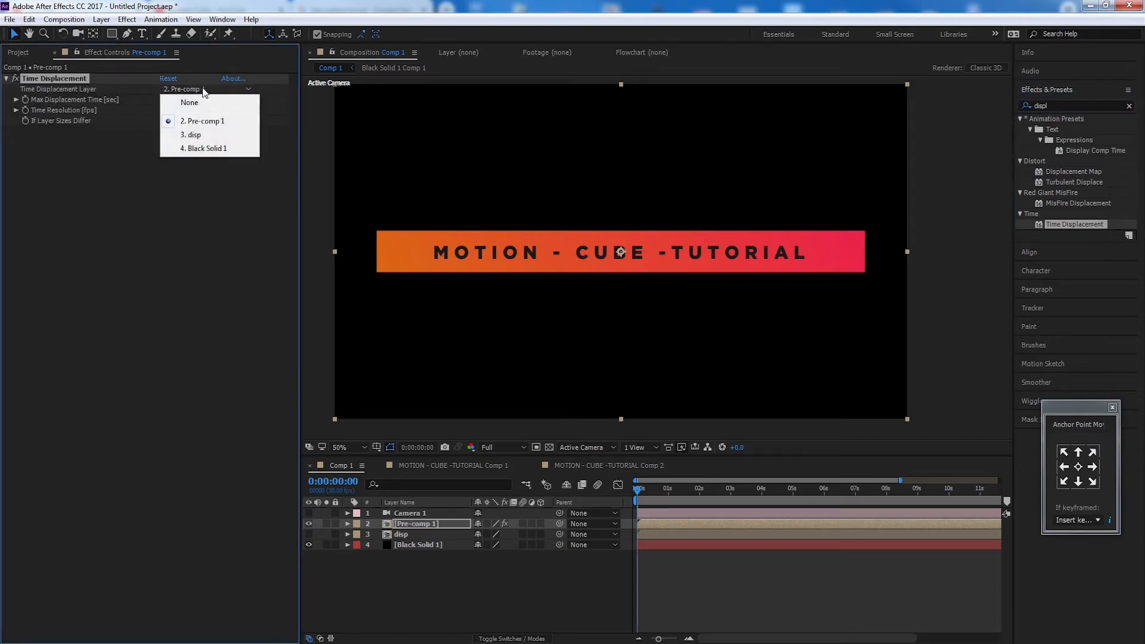
pyautogui.click(224, 136)
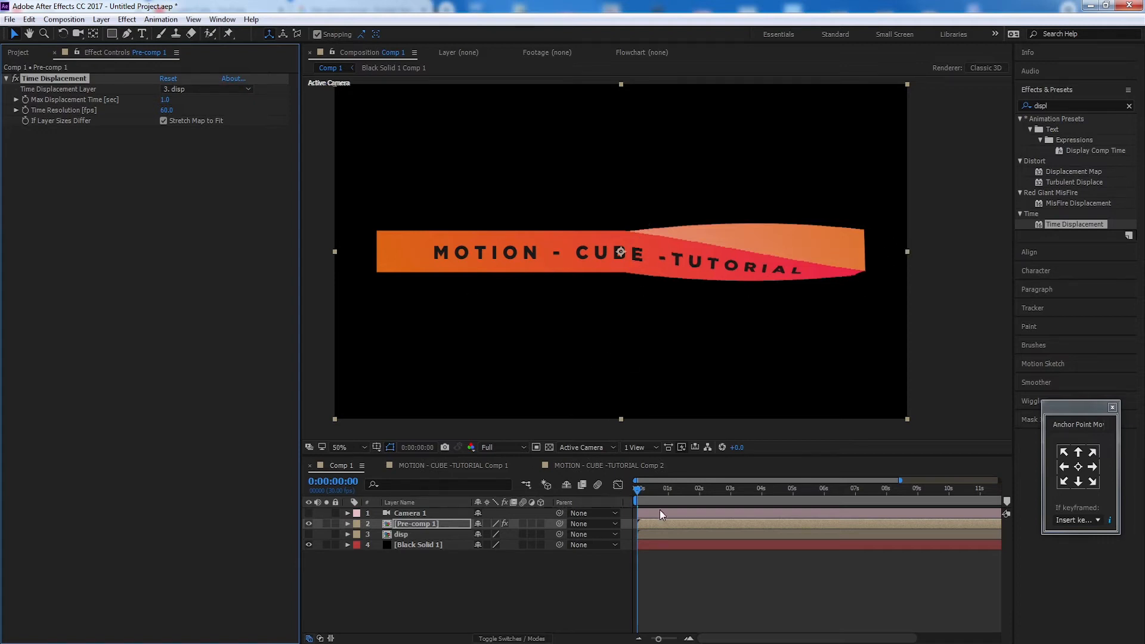
# - At 0:00:01:26, try a max displacement time of 3 seconds and settle on 2 seconds
pyautogui.click(696, 490)
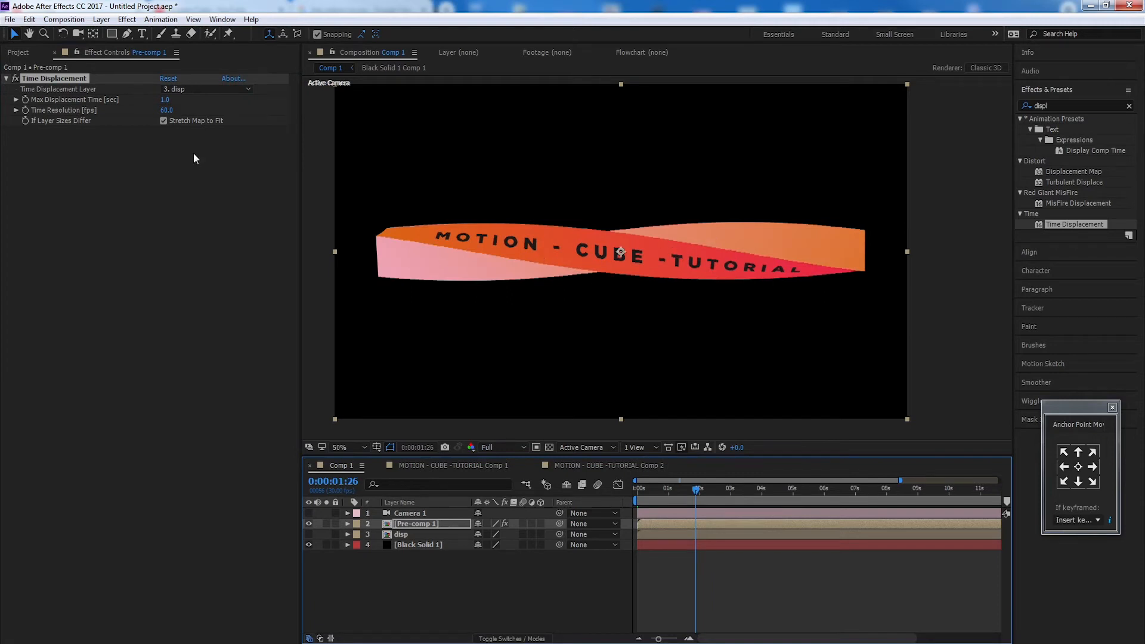
pyautogui.click(165, 100)
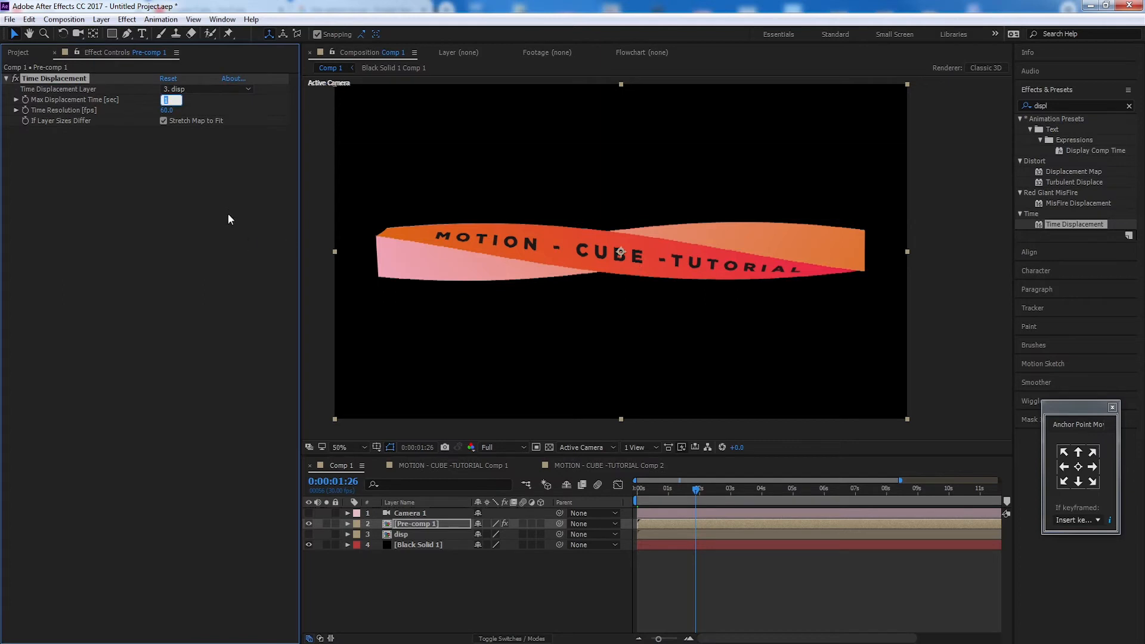
pyautogui.write('3')
pyautogui.press('Return')
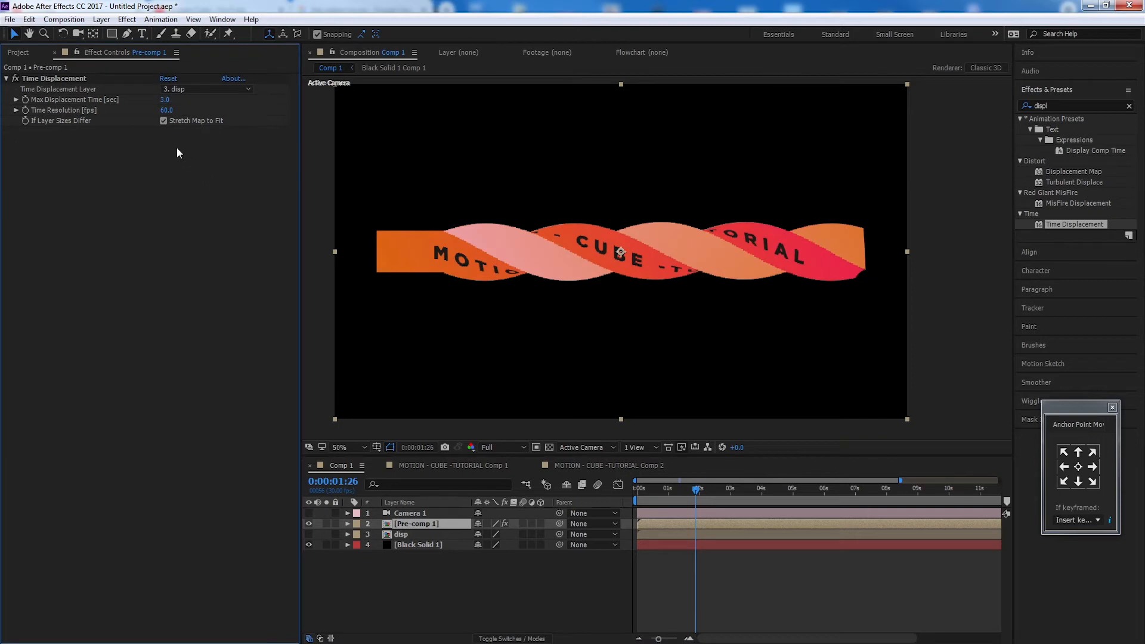
pyautogui.click(165, 99)
pyautogui.write('2')
pyautogui.press('Return')
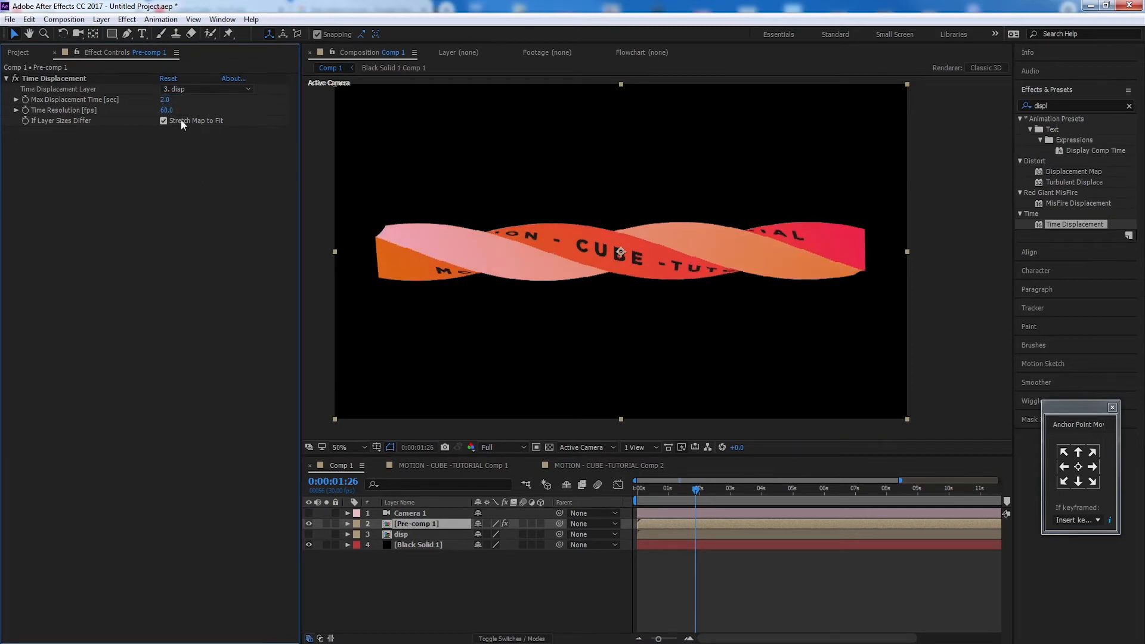
# - Set the Time Displacement's time resolution to 100 fps and inspect the twisted edges around the CUBE text up close
pyautogui.click(166, 110)
pyautogui.write('5')
pyautogui.hotkey('ctrl', 'a')
pyautogui.write('100')
pyautogui.press('Return')
pyautogui.scroll(4, 576, 246)
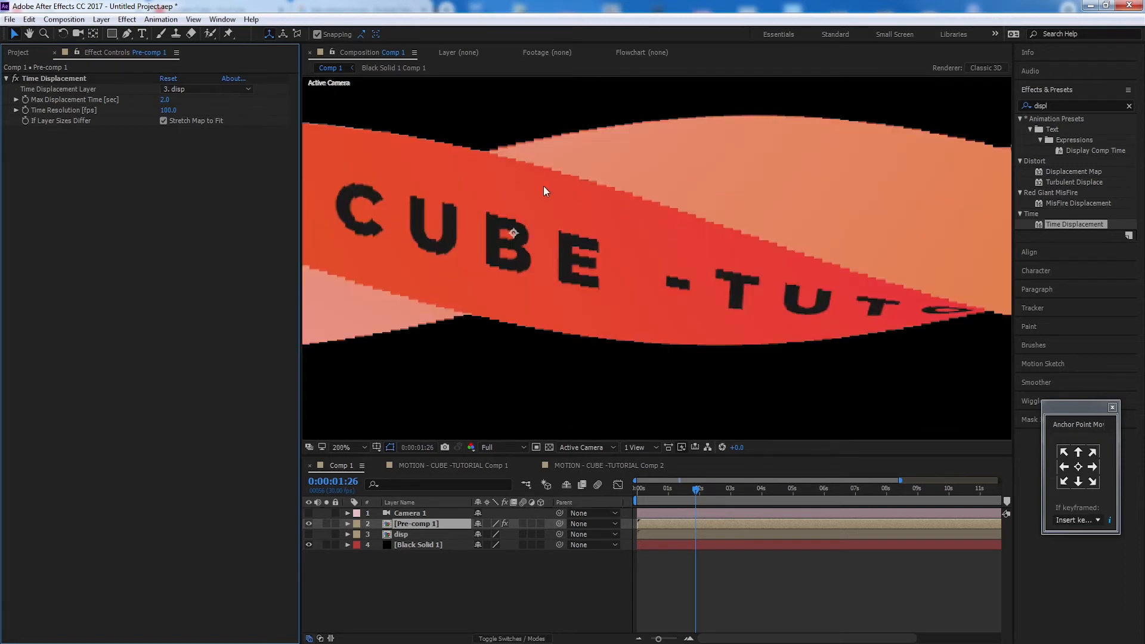
pyautogui.moveTo(486, 248); pyautogui.dragTo(542, 255)
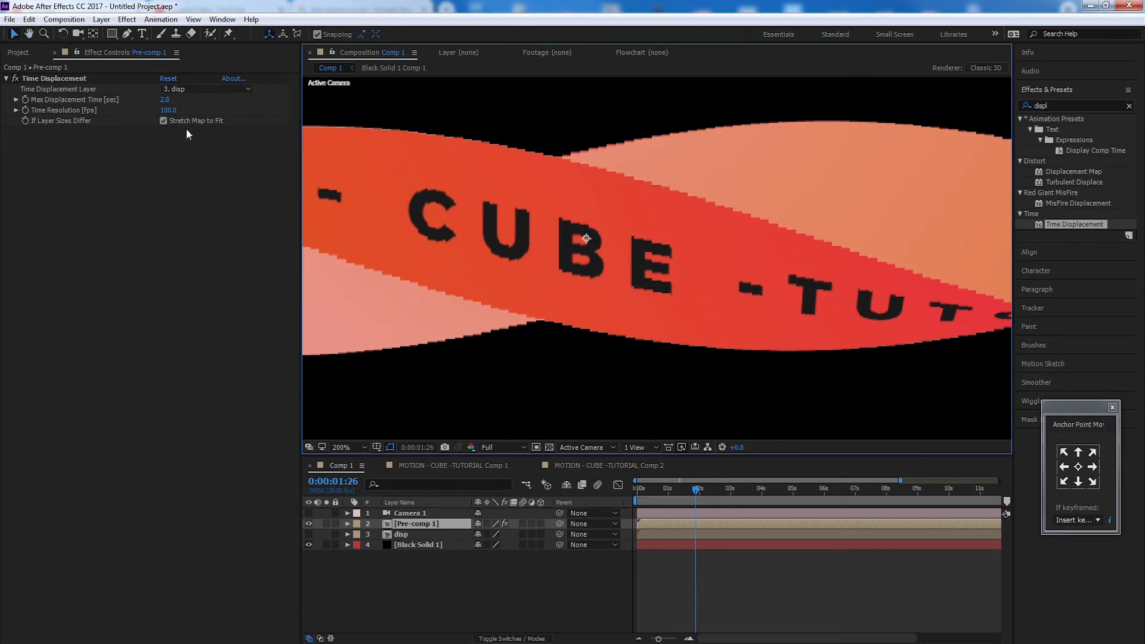
# - Set the Time Displacement's time resolution to 500 fps and check the twisted edges around the CUBE text at different magnifications
pyautogui.click(167, 111)
pyautogui.click(71, 120)
pyautogui.click(169, 111)
pyautogui.write('500')
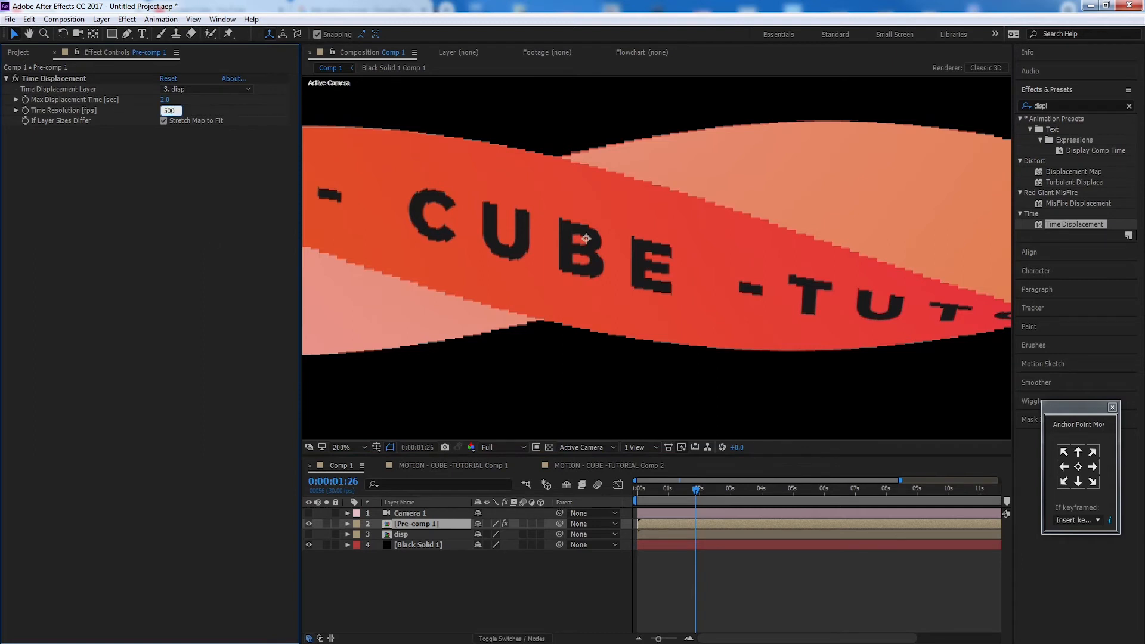
pyautogui.press('Return')
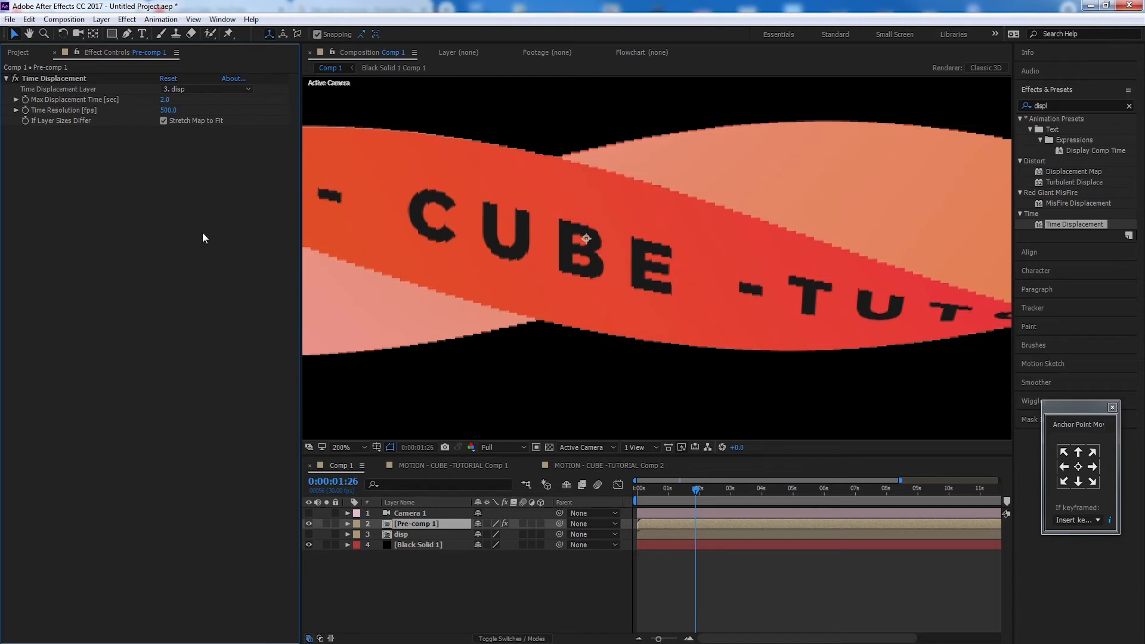
pyautogui.press(',')
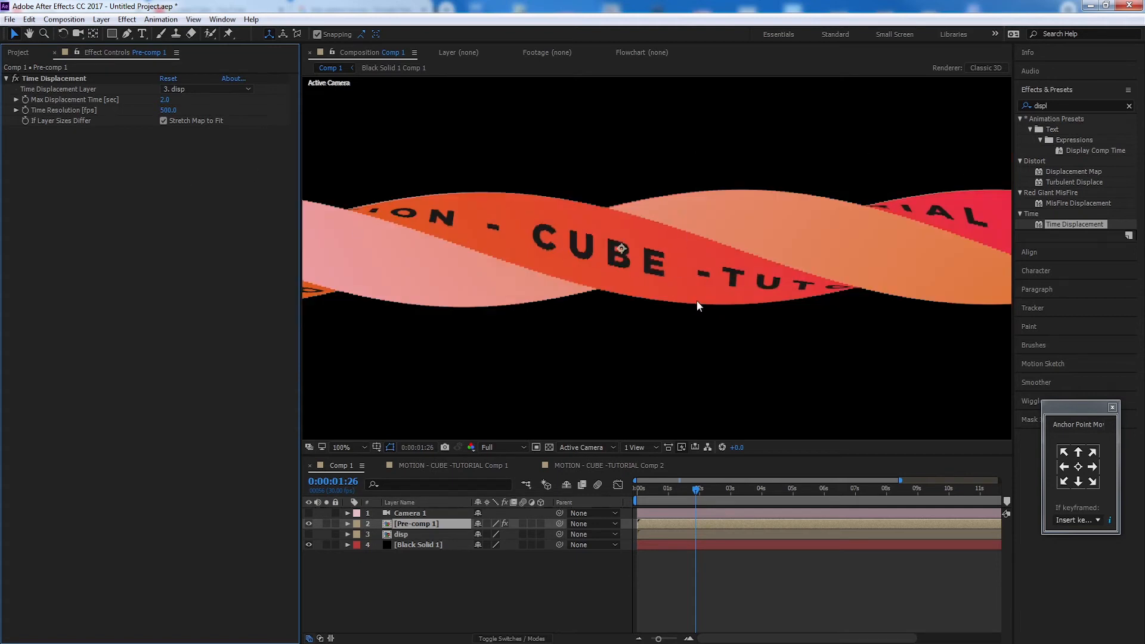
pyautogui.press('.')
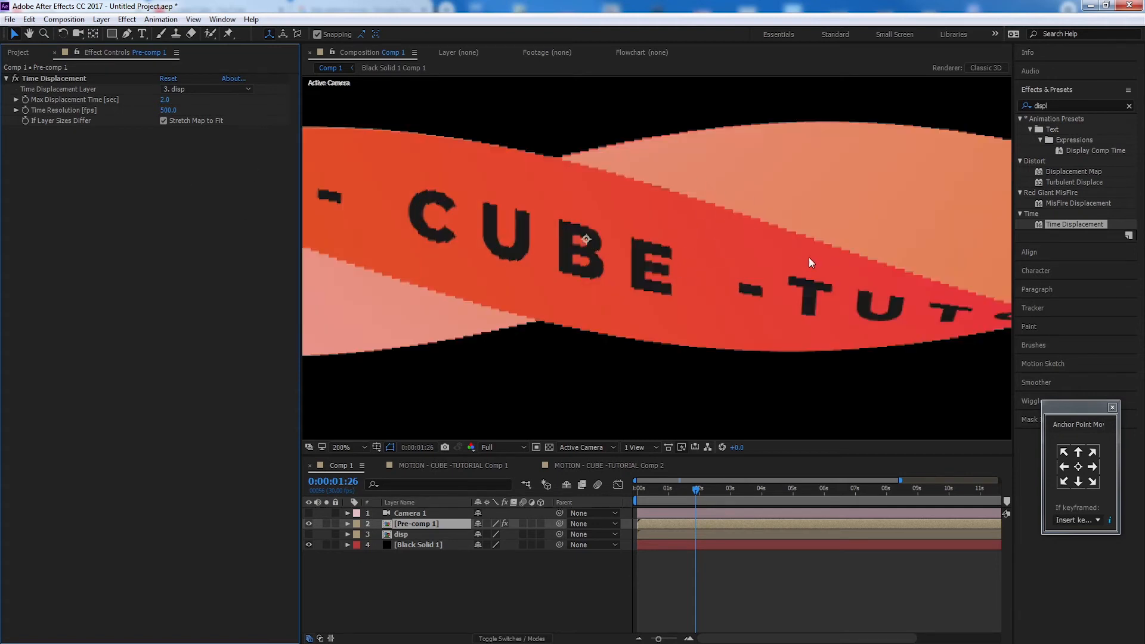
# - Search the effects for "box" and apply Box Blur to the Pre-comp 1 layer
pyautogui.doubleClick(1063, 107)
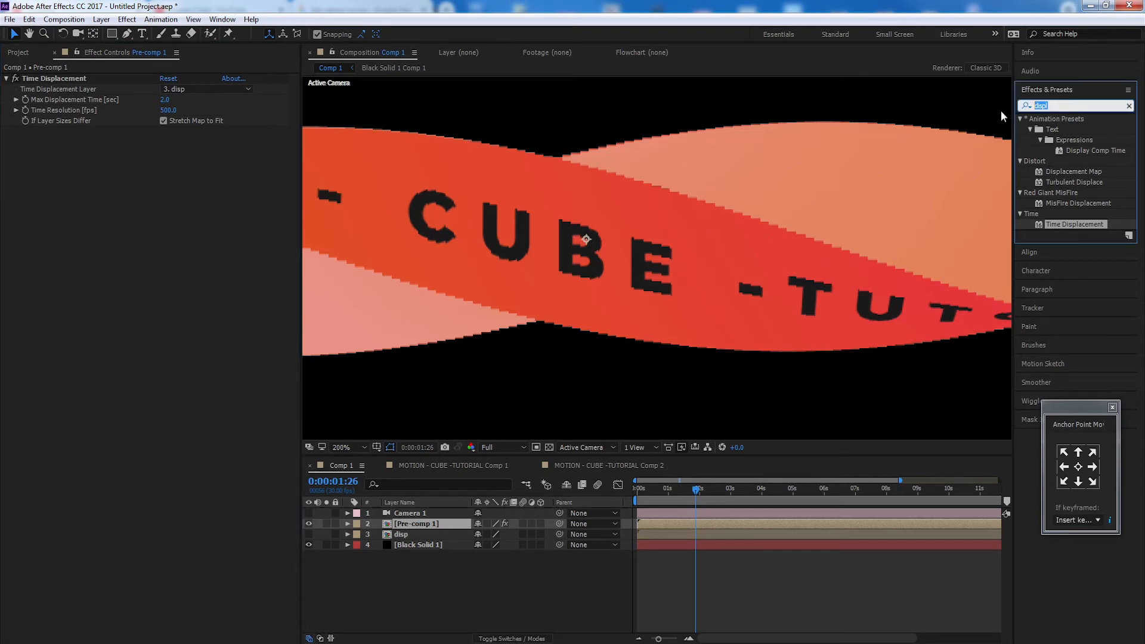
pyautogui.write('box')
pyautogui.press('.')
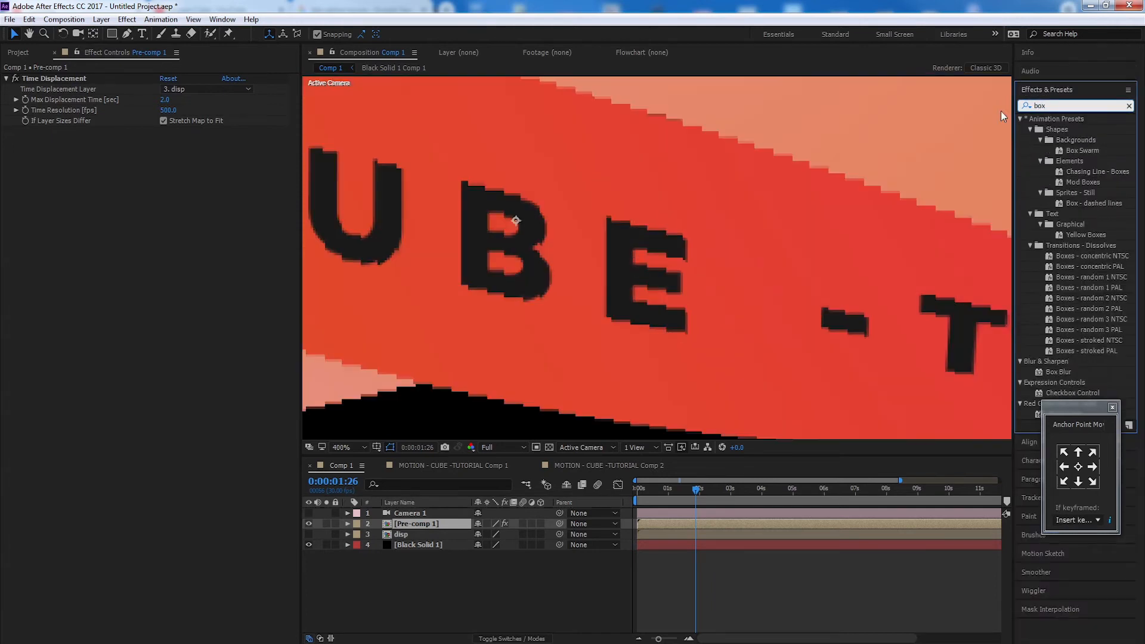
pyautogui.moveTo(1101, 407); pyautogui.dragTo(942, 434)
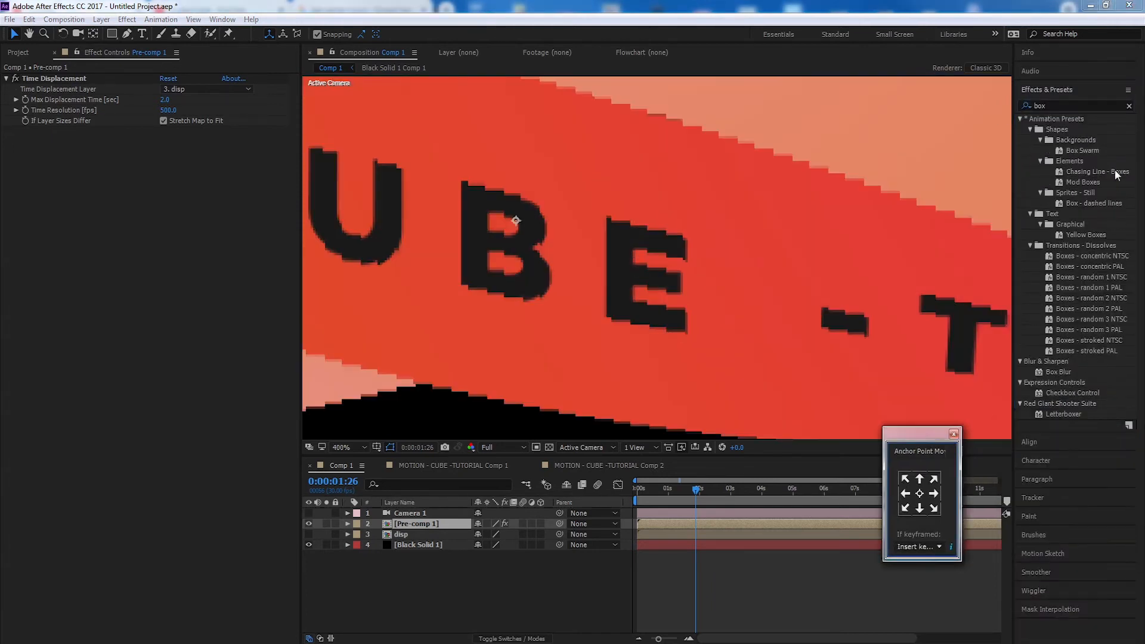
pyautogui.click(1088, 180)
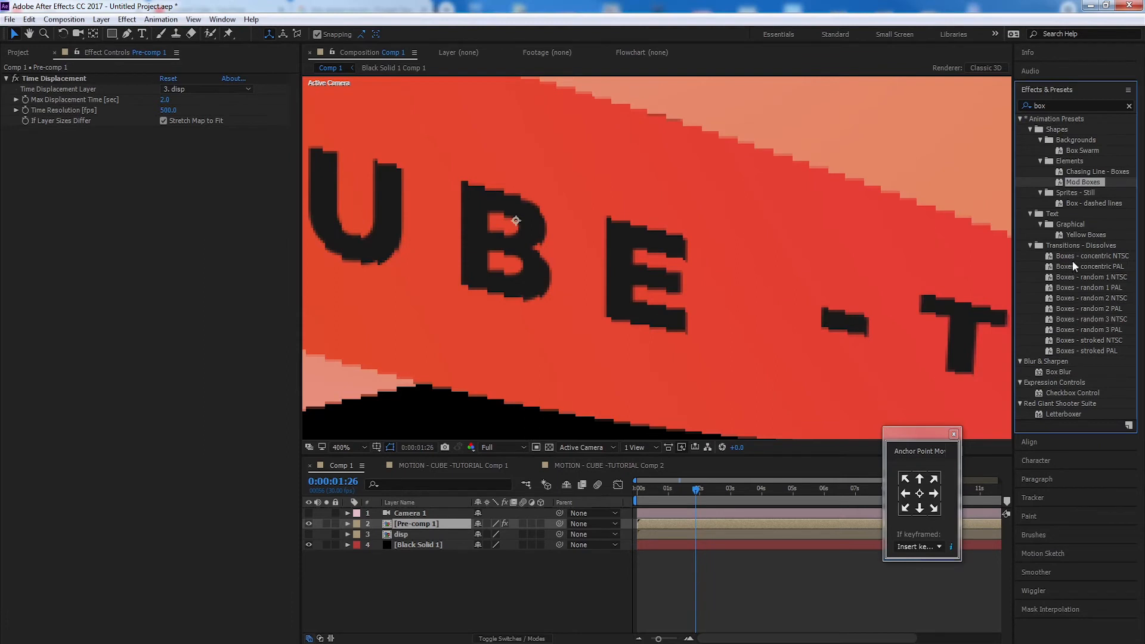
pyautogui.click(1068, 370)
pyautogui.doubleClick(1069, 373)
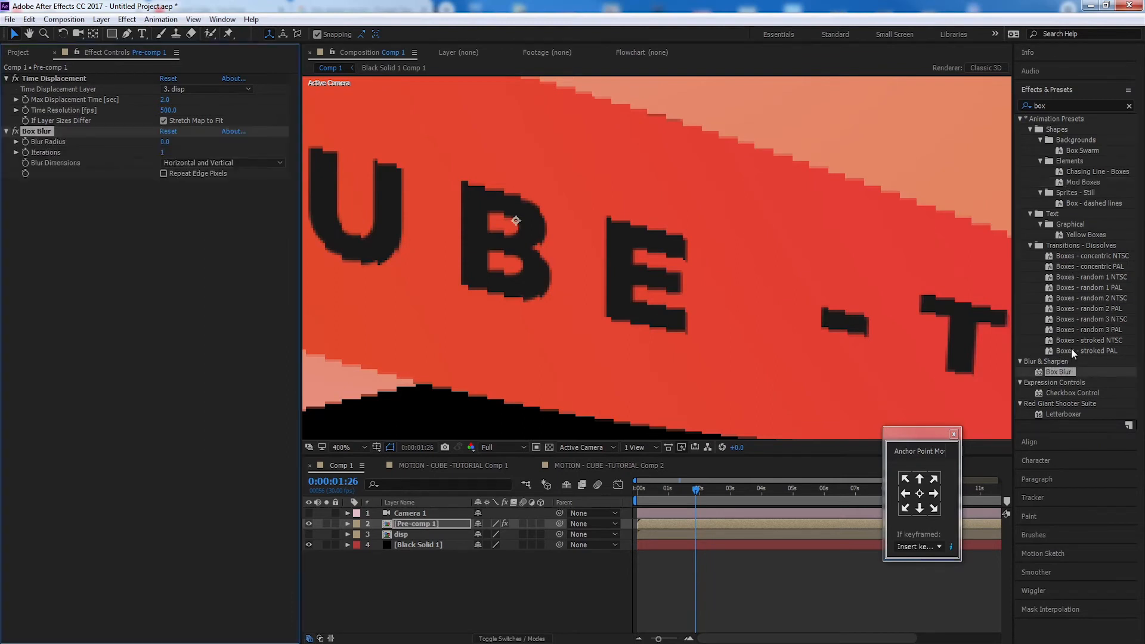
# - Try a Box Blur radius of 3 and settle on 2 to soften the jagged ribbon edges
pyautogui.click(164, 142)
pyautogui.write('3')
pyautogui.click(216, 271)
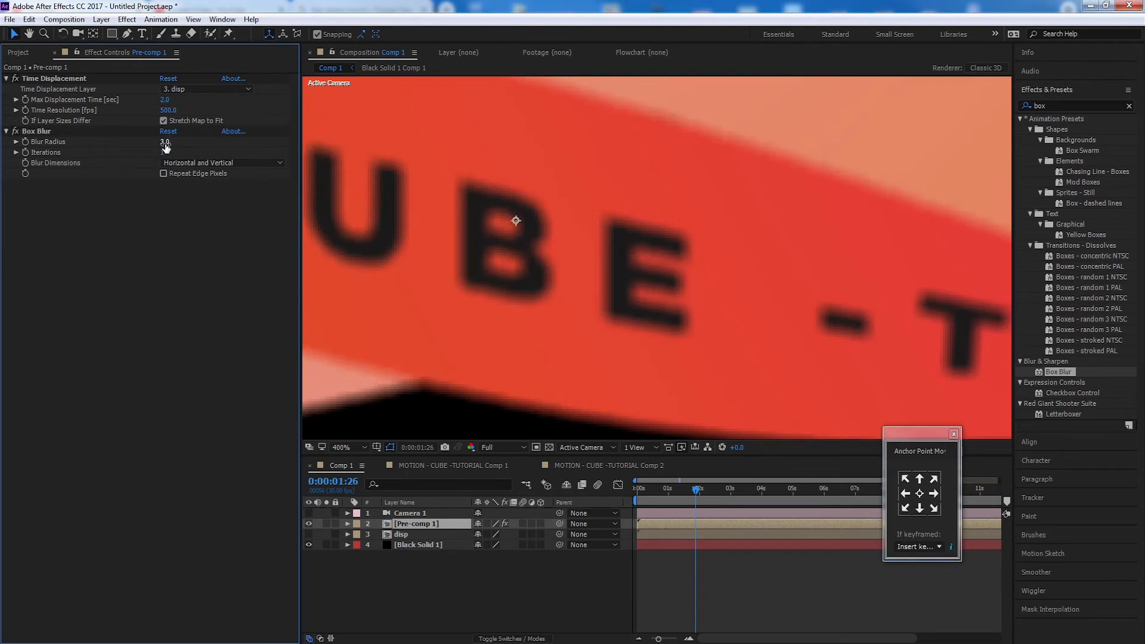
pyautogui.write('2')
pyautogui.click(227, 263)
pyautogui.scroll(-2, 700, 255)
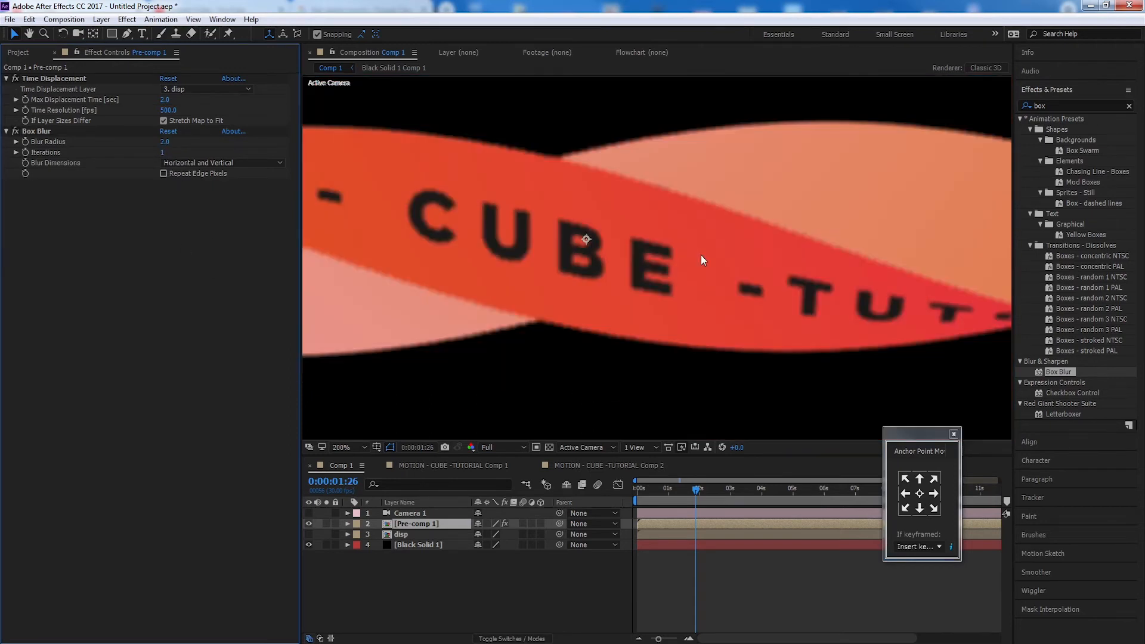
pyautogui.moveTo(651, 241); pyautogui.dragTo(743, 243)
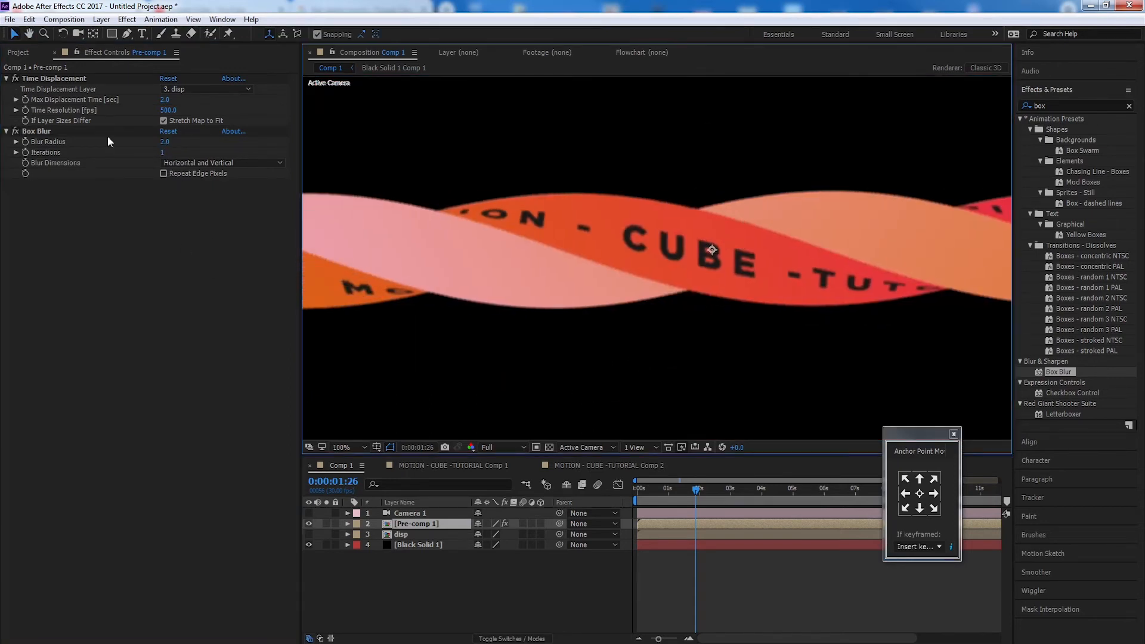
# - Compare the twisted ribbon with Box Blur switched off and on, finishing with the whole composition in view
pyautogui.click(16, 130)
pyautogui.click(16, 130)
pyautogui.click(15, 131)
pyautogui.click(16, 131)
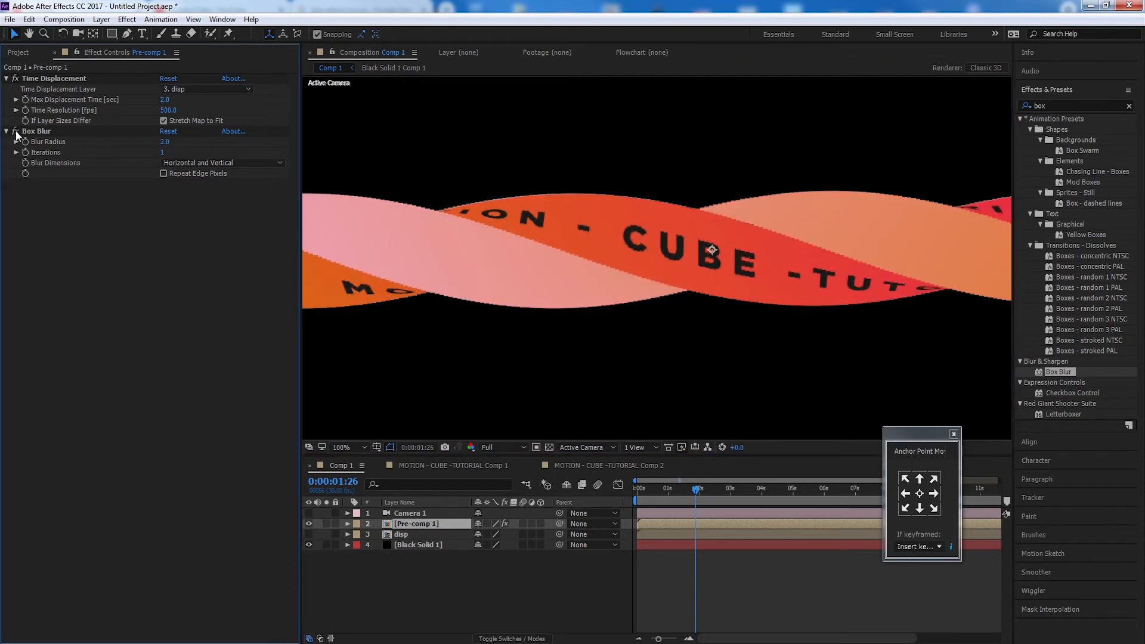
pyautogui.scroll(-1, 688, 249)
pyautogui.scroll(-1, 728, 255)
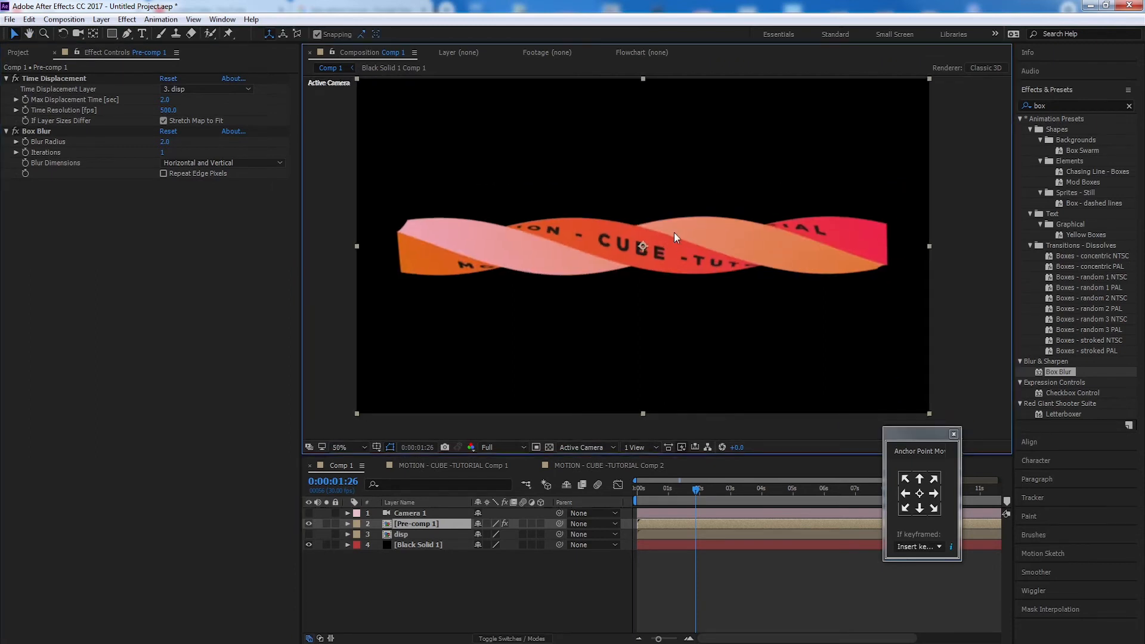
# - Scale Pre-comp 1 up to 132% so the ribbon spans the full frame width, and start a preview
pyautogui.press('s')
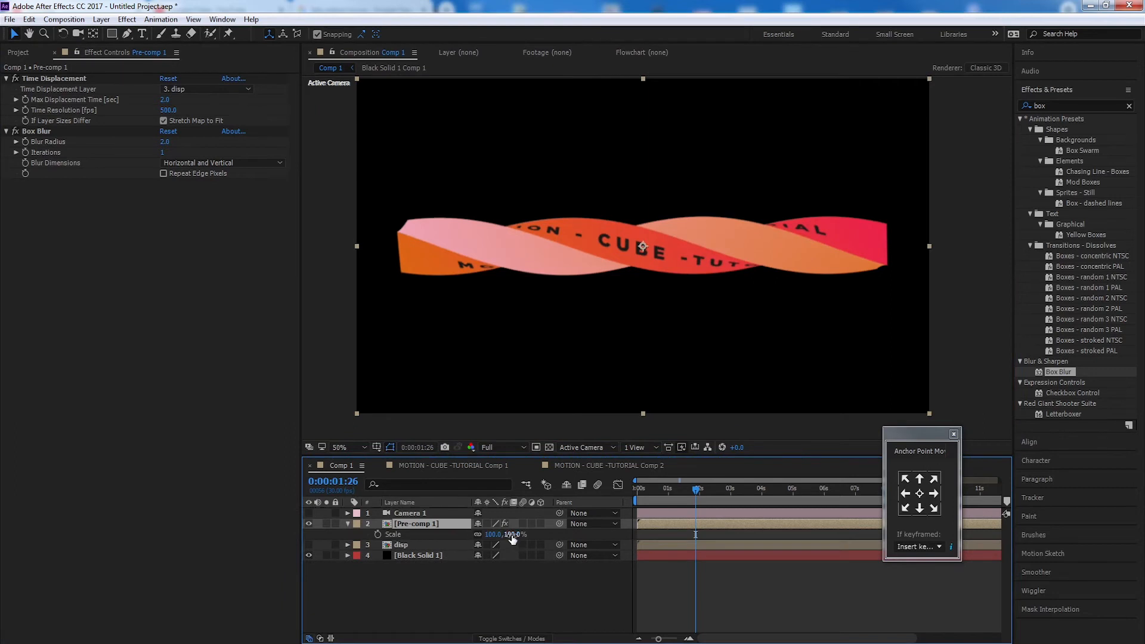
pyautogui.moveTo(511, 535); pyautogui.dragTo(530, 534)
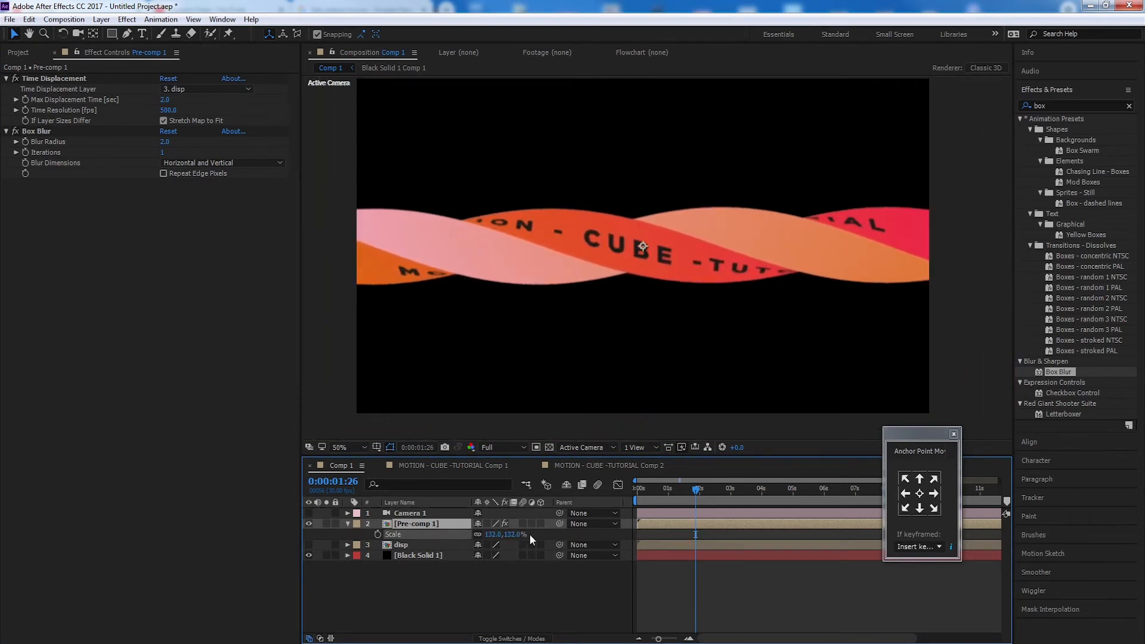
pyautogui.press('space')
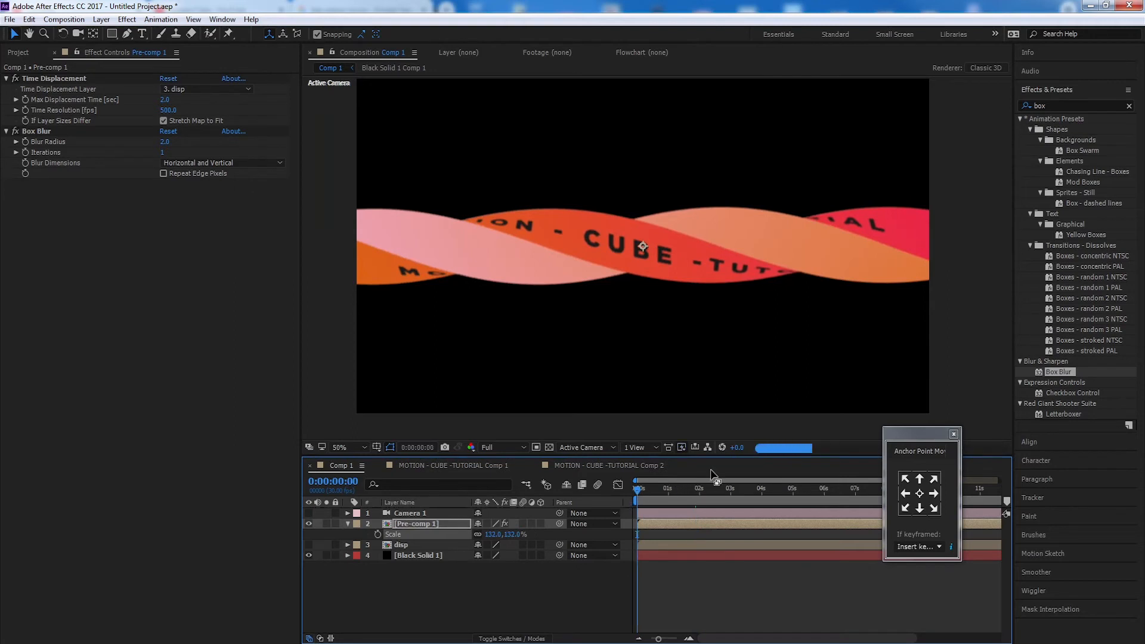
# - Lower the composition's preview resolution to Quarter and move the work area start to about 0:00:01:29
pyautogui.click(502, 446)
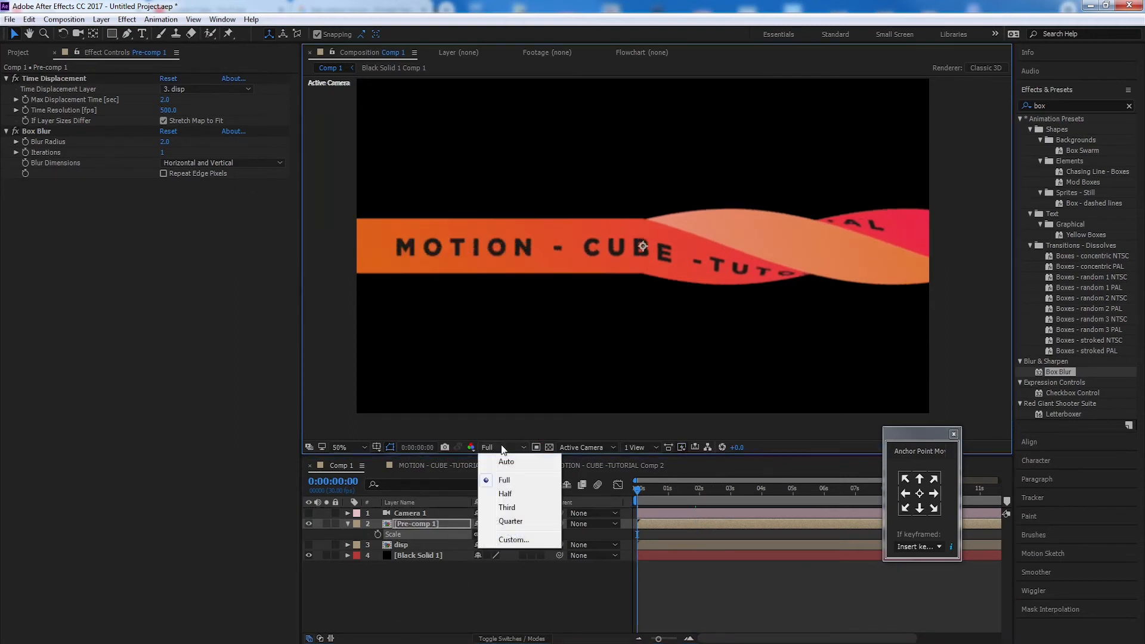
pyautogui.click(527, 522)
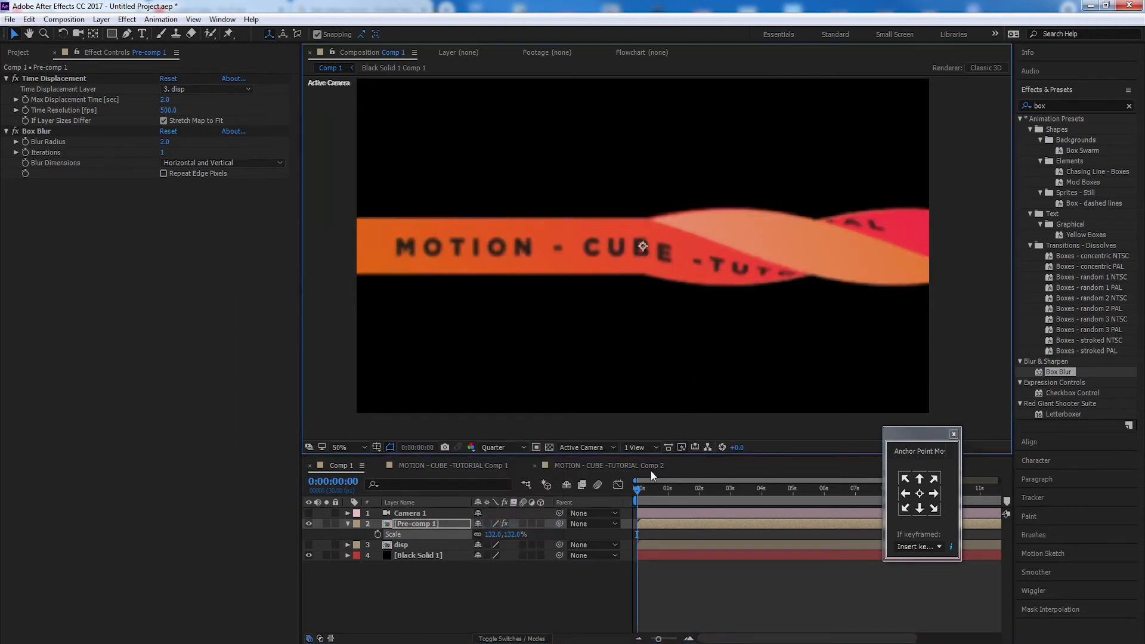
pyautogui.moveTo(638, 500); pyautogui.dragTo(700, 491)
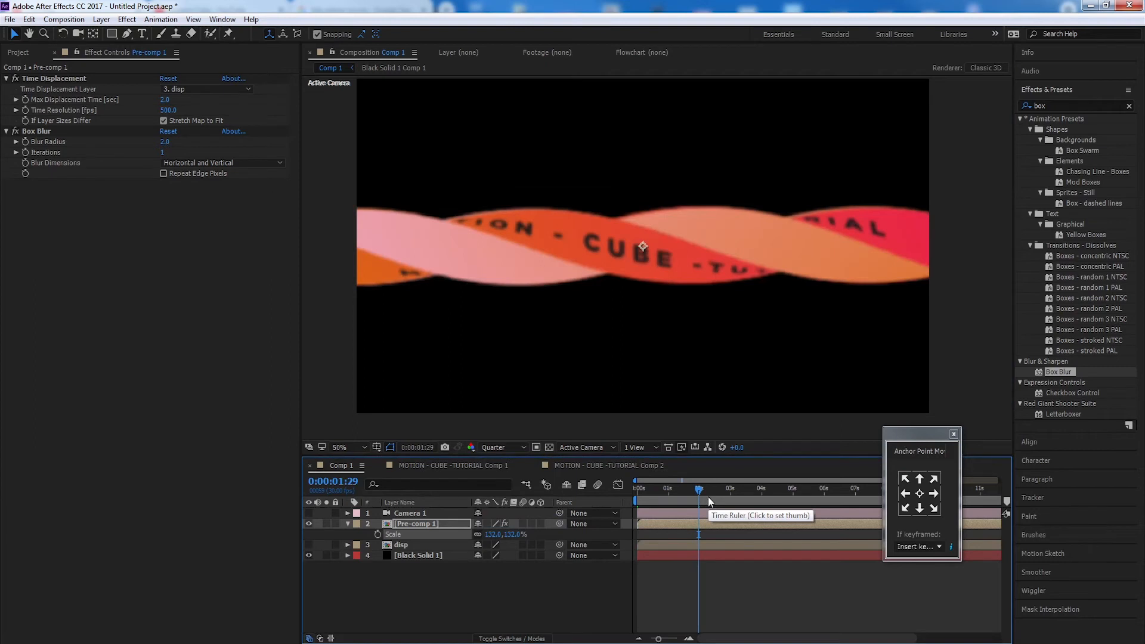
pyautogui.moveTo(907, 434)
pyautogui.mouseDown()
pyautogui.moveTo(303, 460)
pyautogui.moveTo(147, 513)
pyautogui.mouseUp()
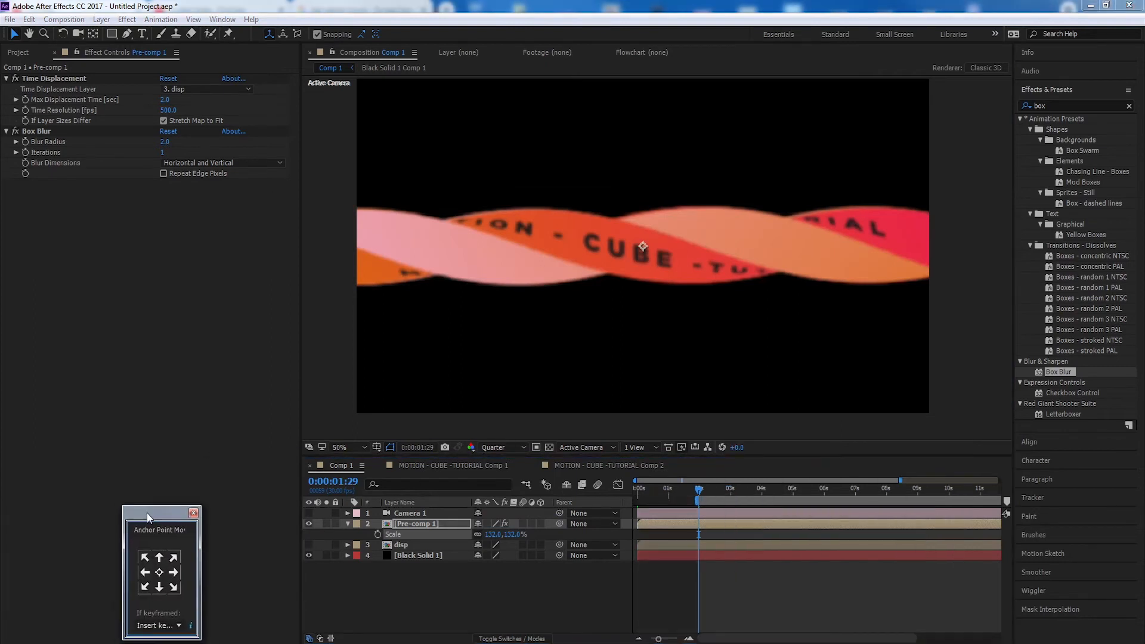
pyautogui.click(737, 519)
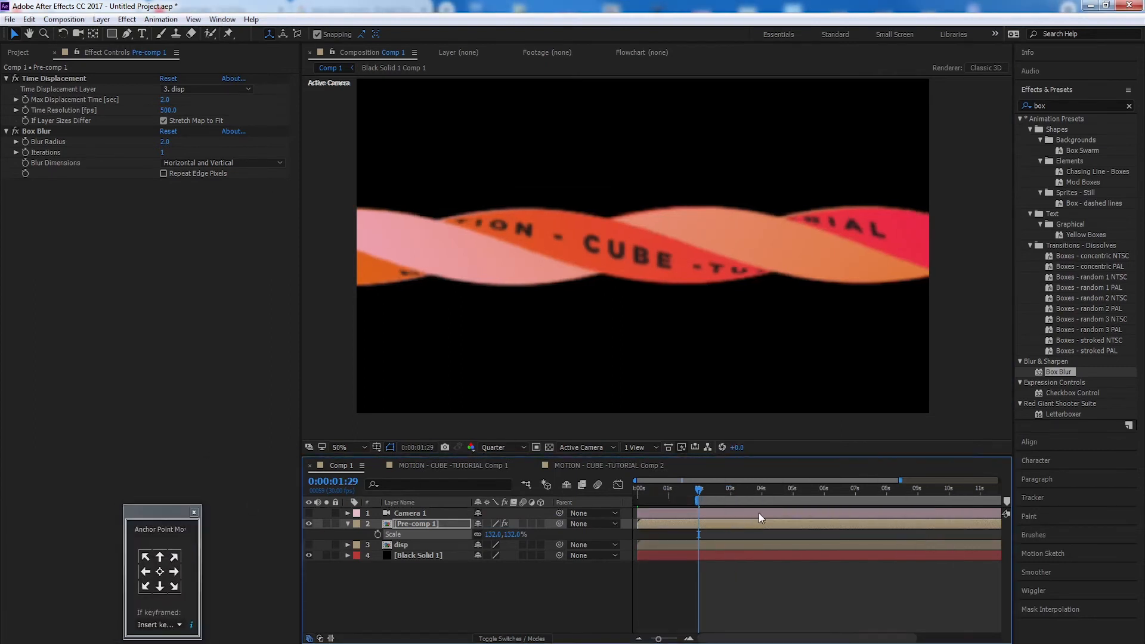
# - Play and scrub the twisting ribbon repeatedly between about two and five seconds to examine its motion
pyautogui.press('space')
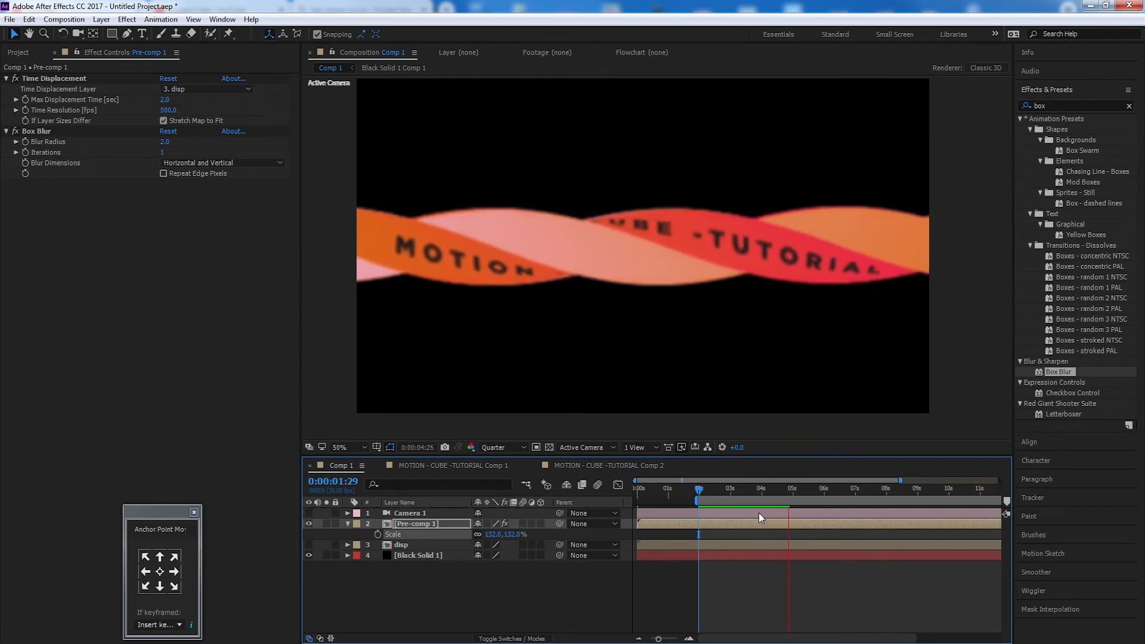
pyautogui.click(787, 500)
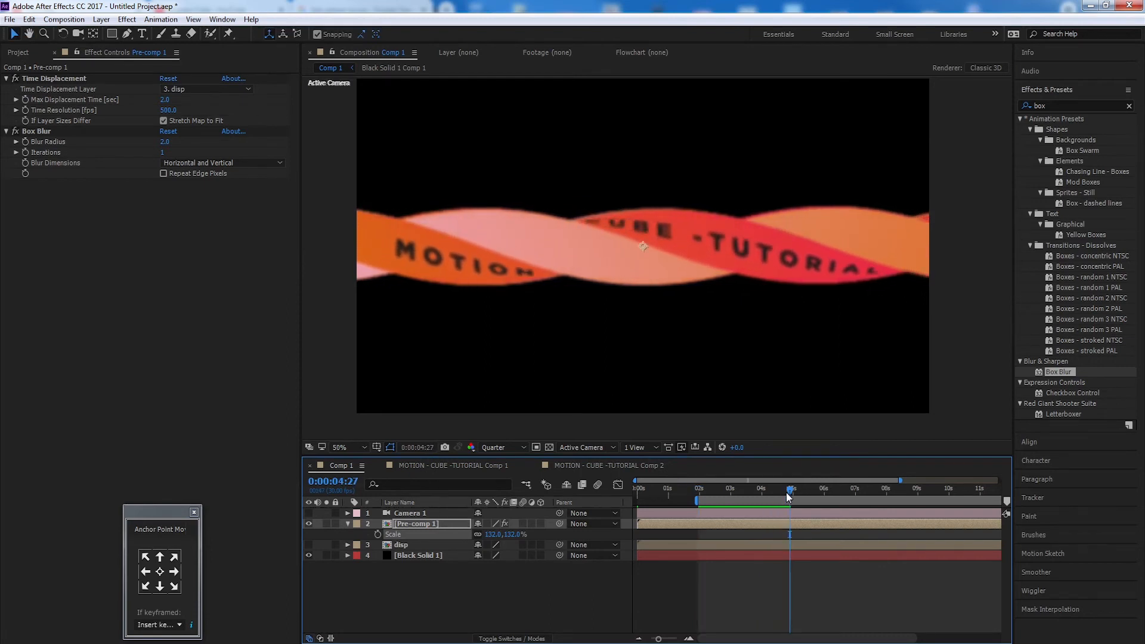
pyautogui.moveTo(787, 499)
pyautogui.mouseDown()
pyautogui.moveTo(702, 500)
pyautogui.moveTo(768, 500)
pyautogui.mouseUp()
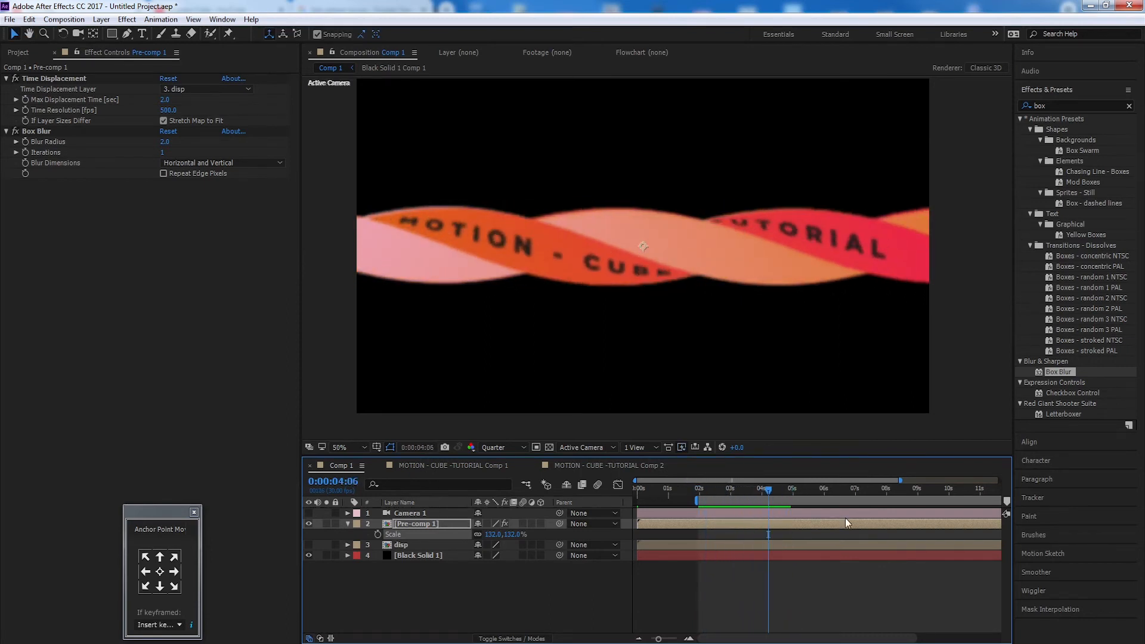
pyautogui.click(51, 79)
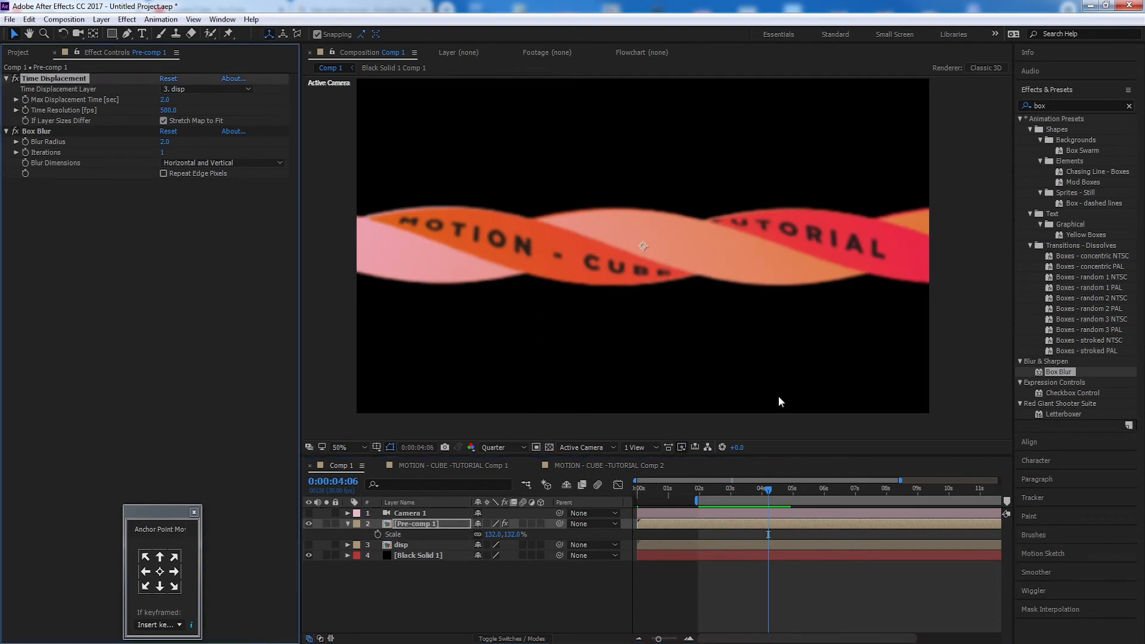
pyautogui.moveTo(770, 486)
pyautogui.mouseDown()
pyautogui.moveTo(717, 491)
pyautogui.moveTo(762, 497)
pyautogui.mouseUp()
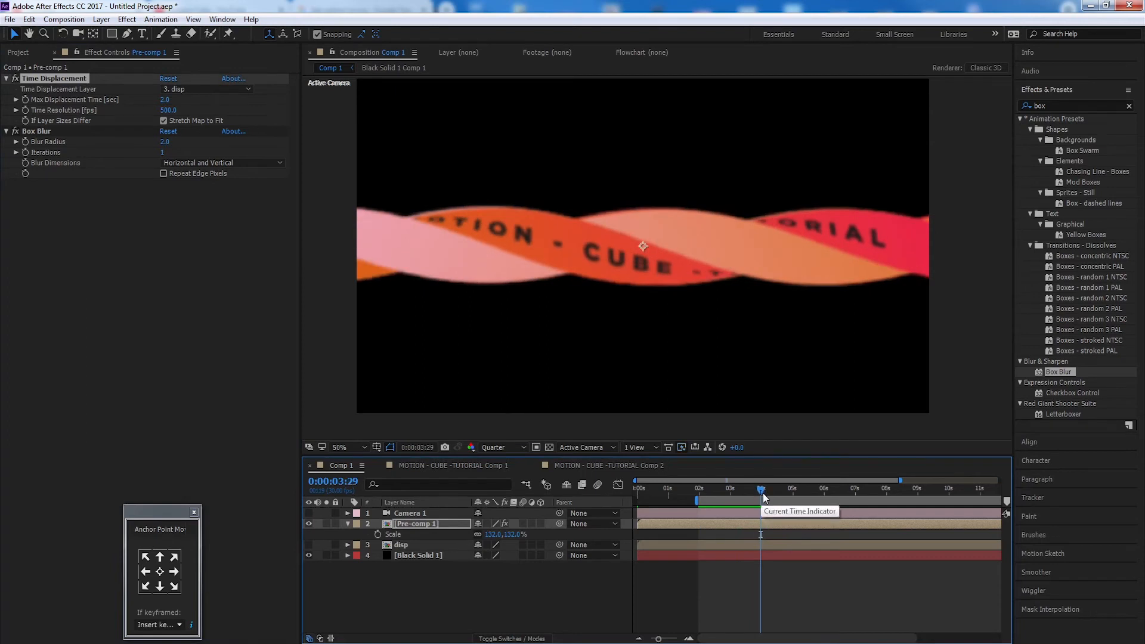
pyautogui.moveTo(763, 497); pyautogui.dragTo(712, 503)
pyautogui.press('space')
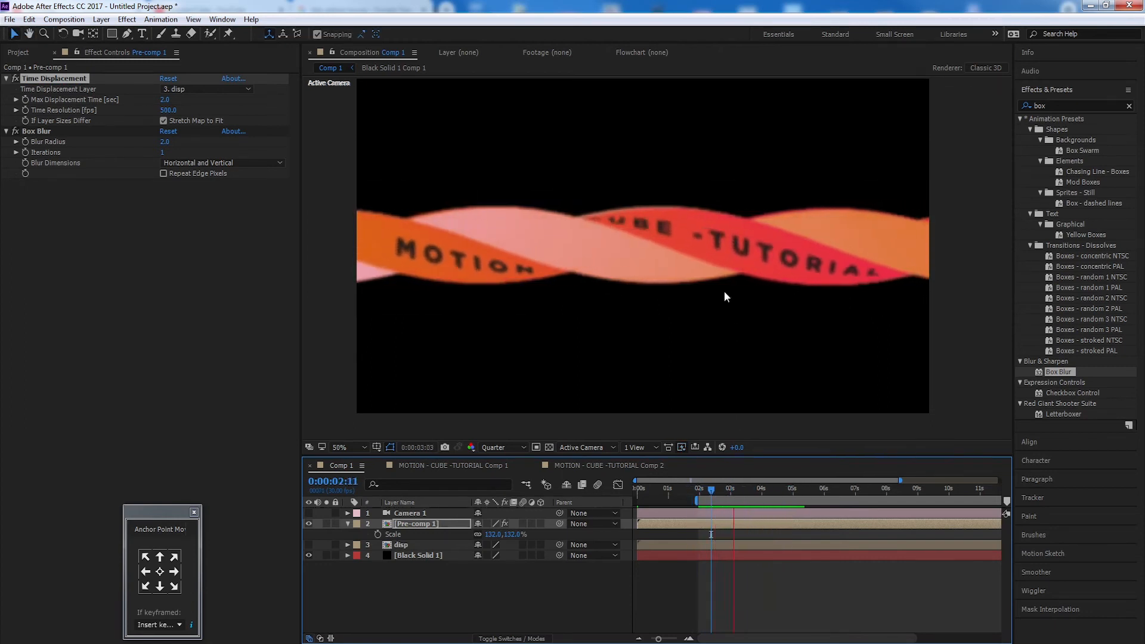
pyautogui.click(789, 490)
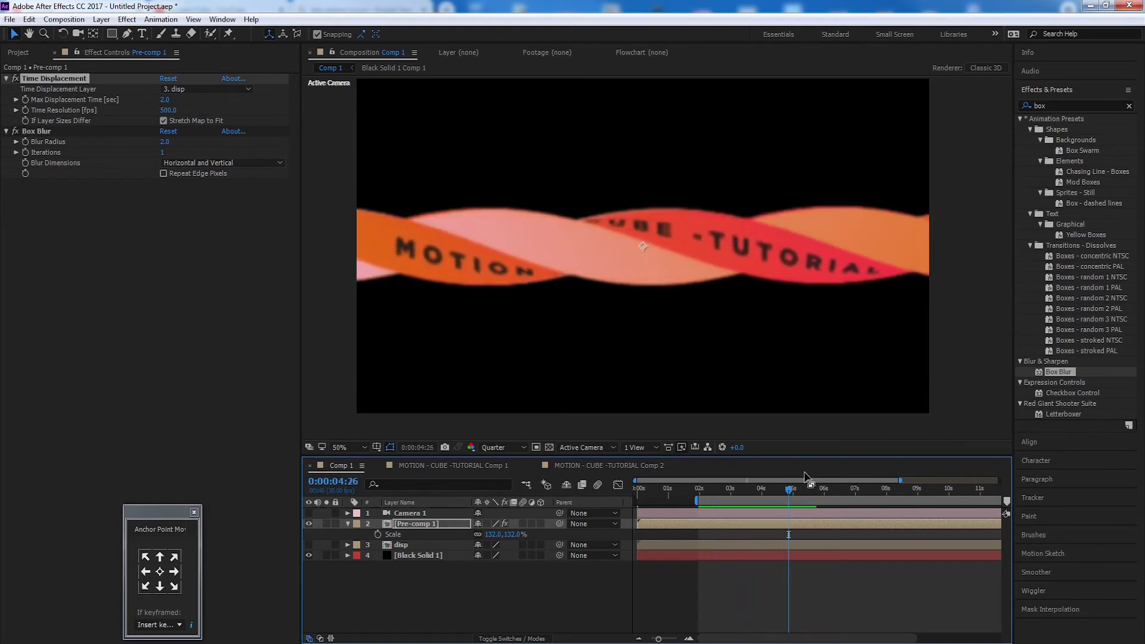
pyautogui.moveTo(789, 490); pyautogui.dragTo(707, 481)
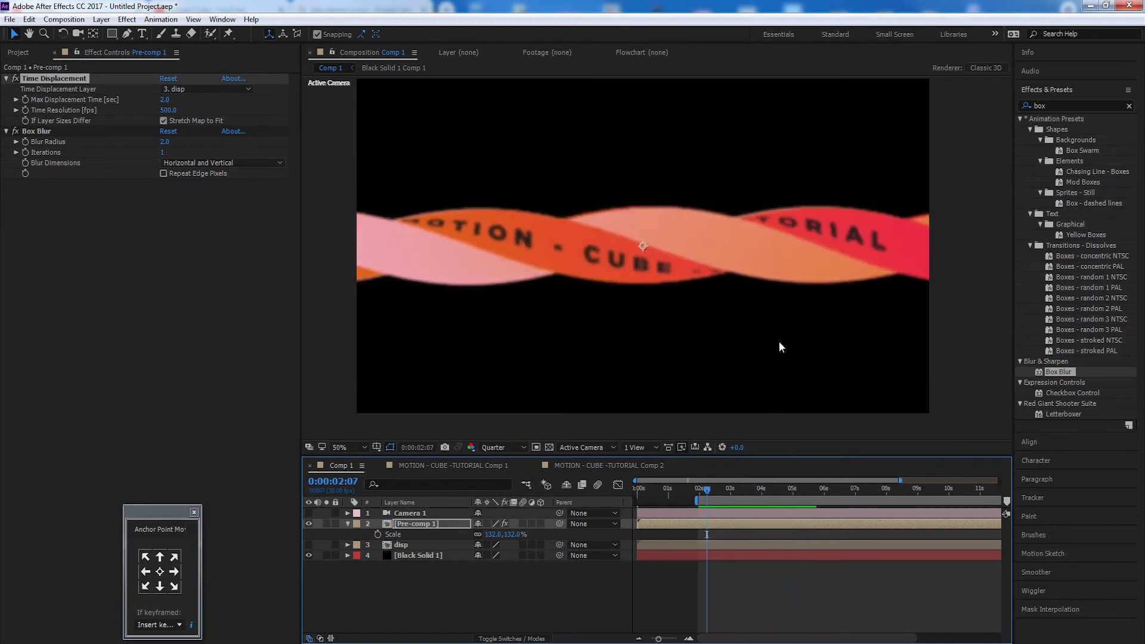
pyautogui.press('space')
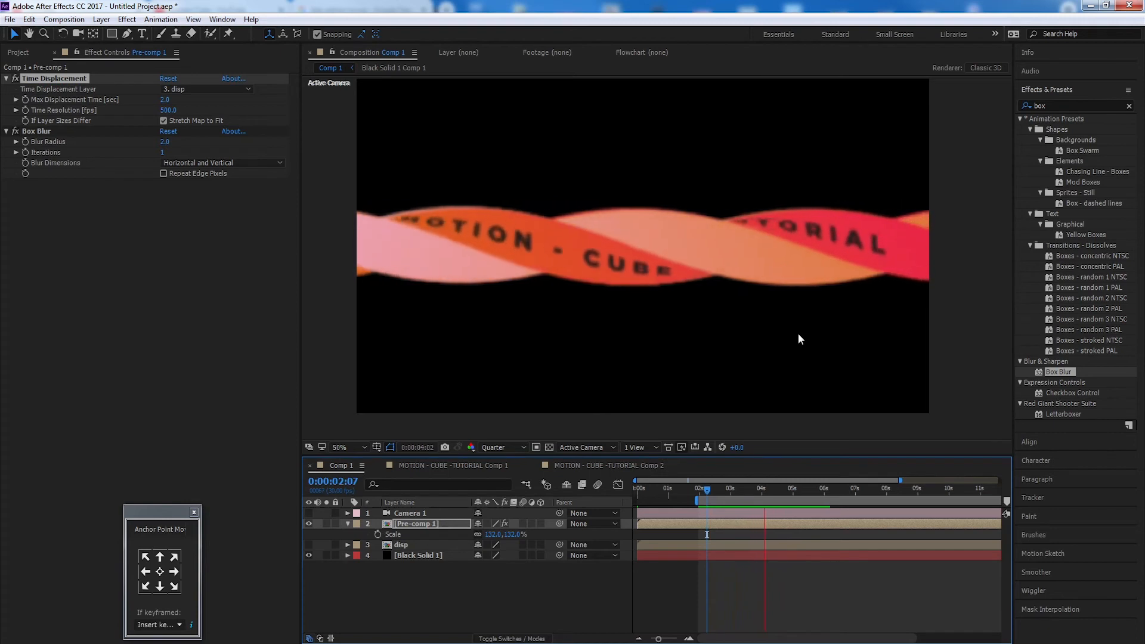
pyautogui.press('space')
pyautogui.moveTo(778, 489); pyautogui.dragTo(720, 500)
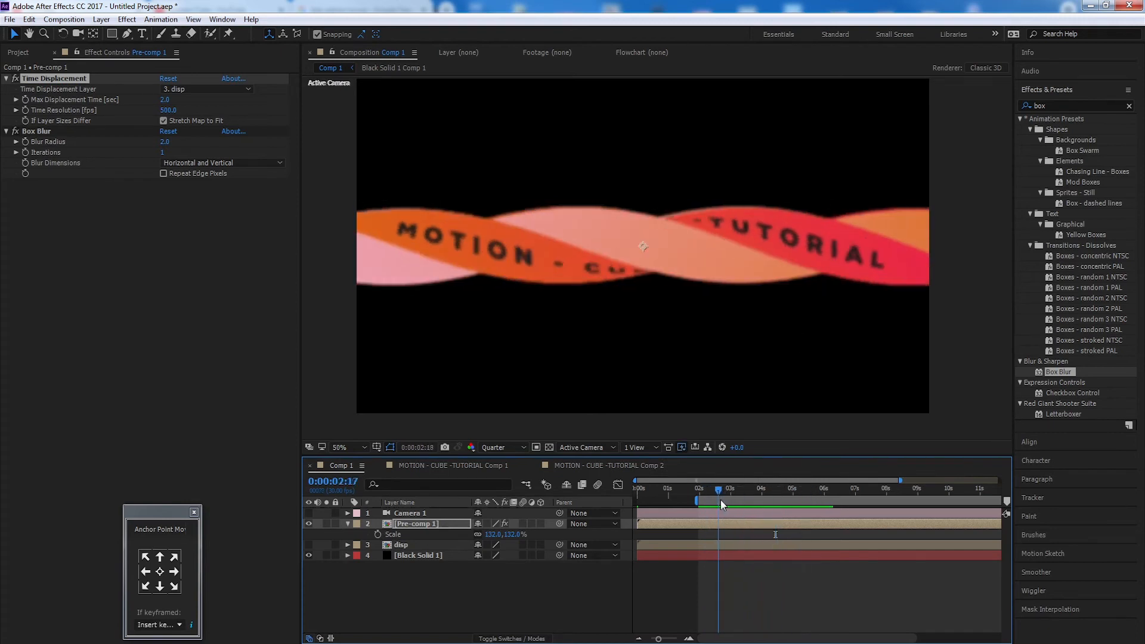
pyautogui.press('space')
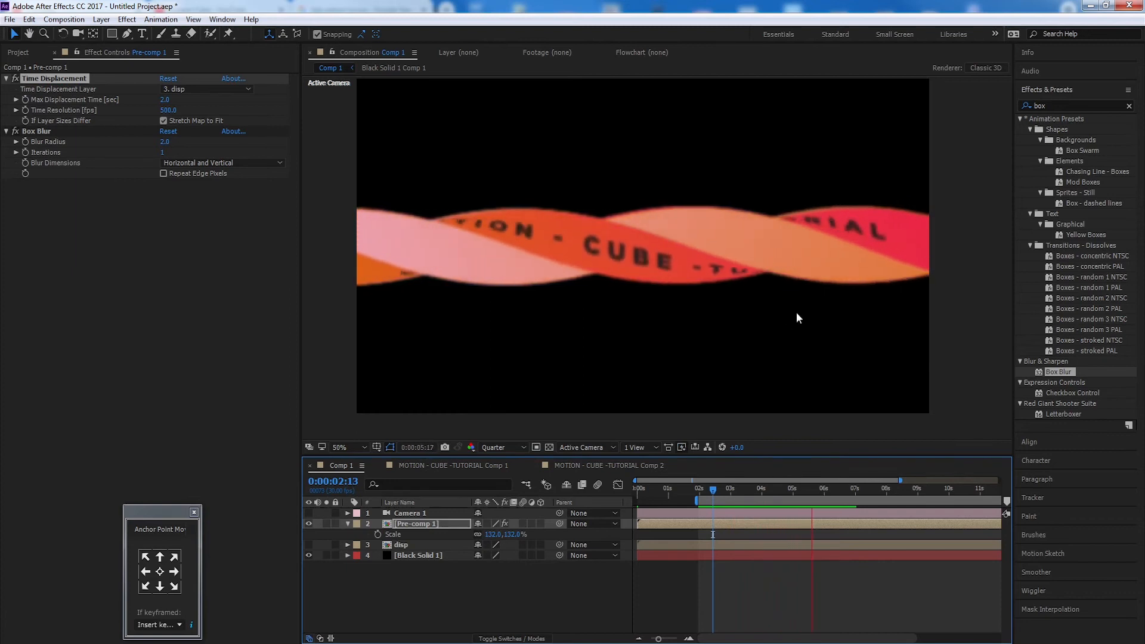
pyautogui.press('space')
pyautogui.moveTo(738, 495); pyautogui.dragTo(778, 498)
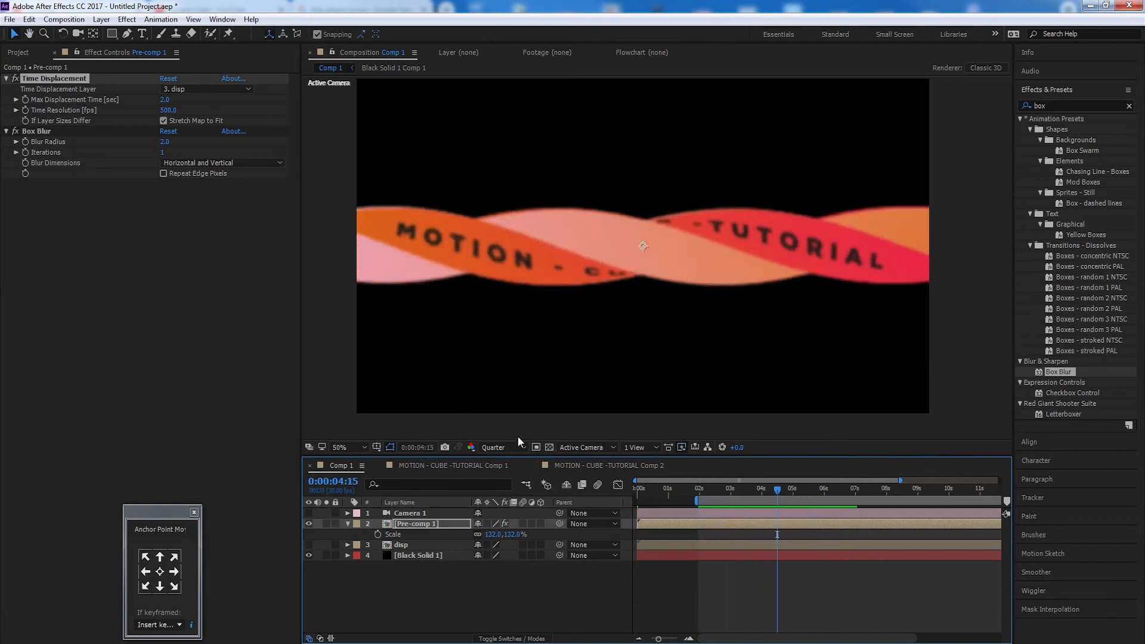
# - Examine the twisted ribbon at Full preview resolution, finishing with the composition back at Quarter resolution
pyautogui.click(500, 446)
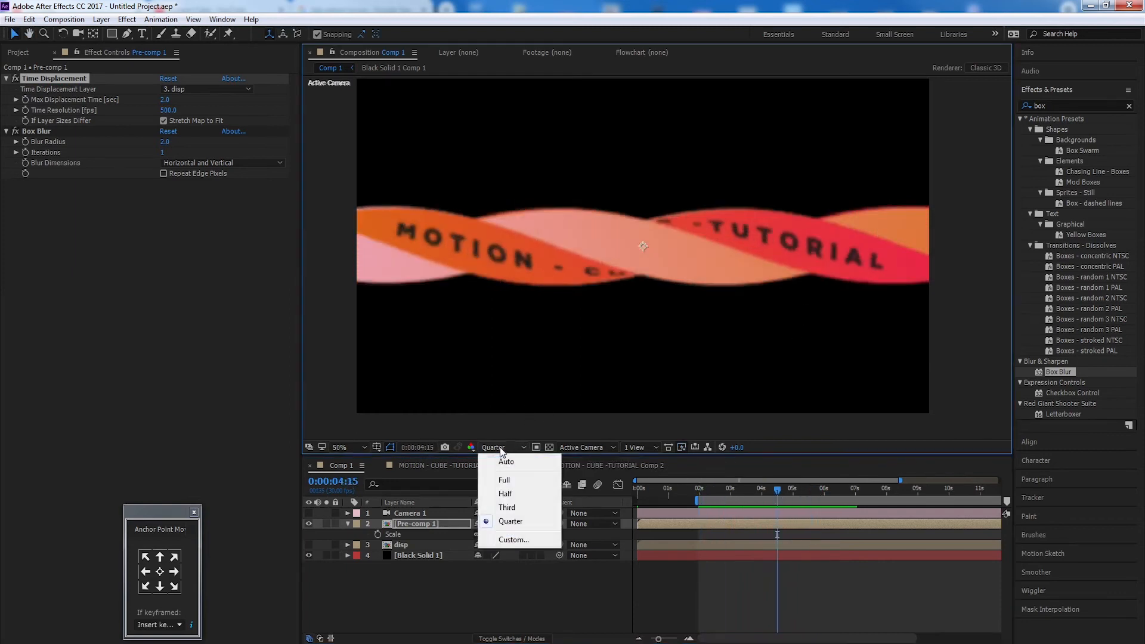
pyautogui.click(520, 479)
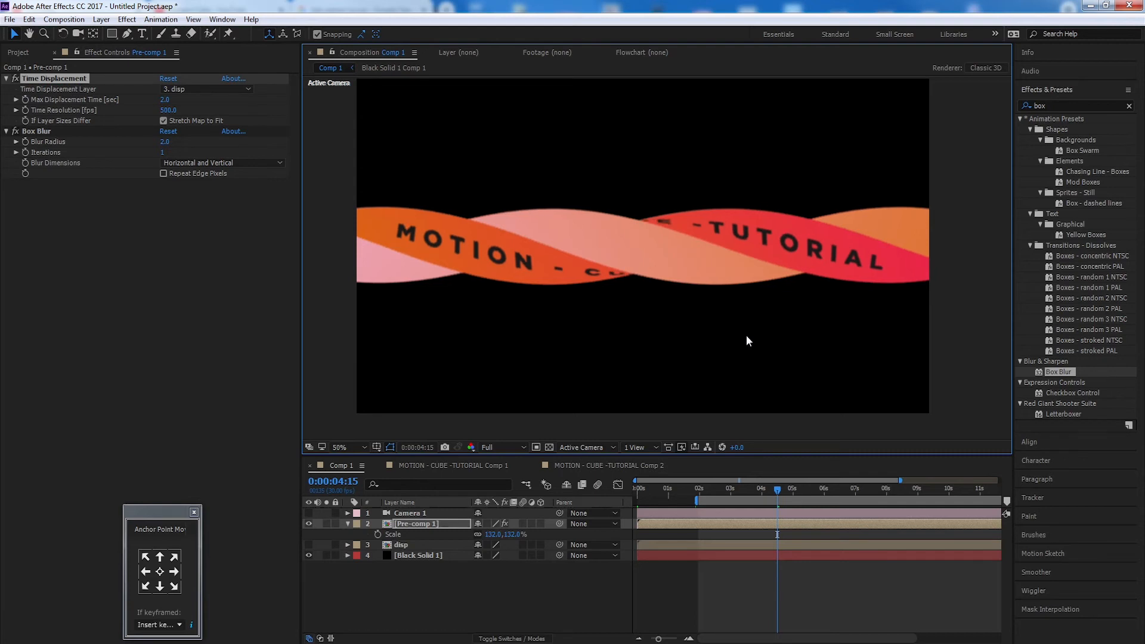
pyautogui.press('pagedown')
pyautogui.click(443, 526)
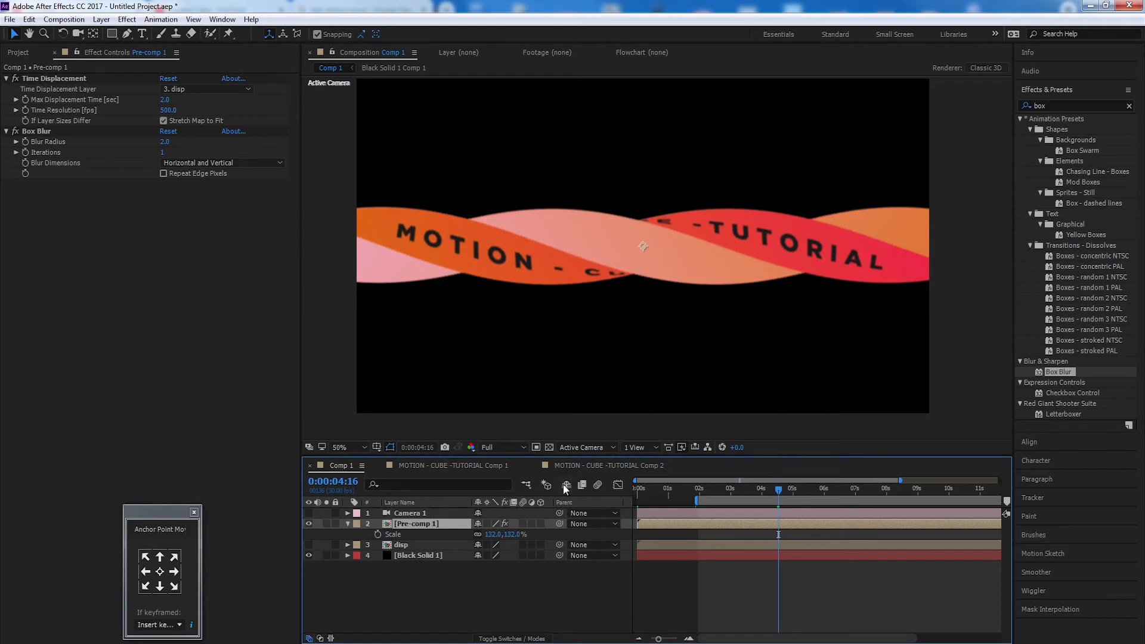
pyautogui.click(505, 447)
pyautogui.click(525, 520)
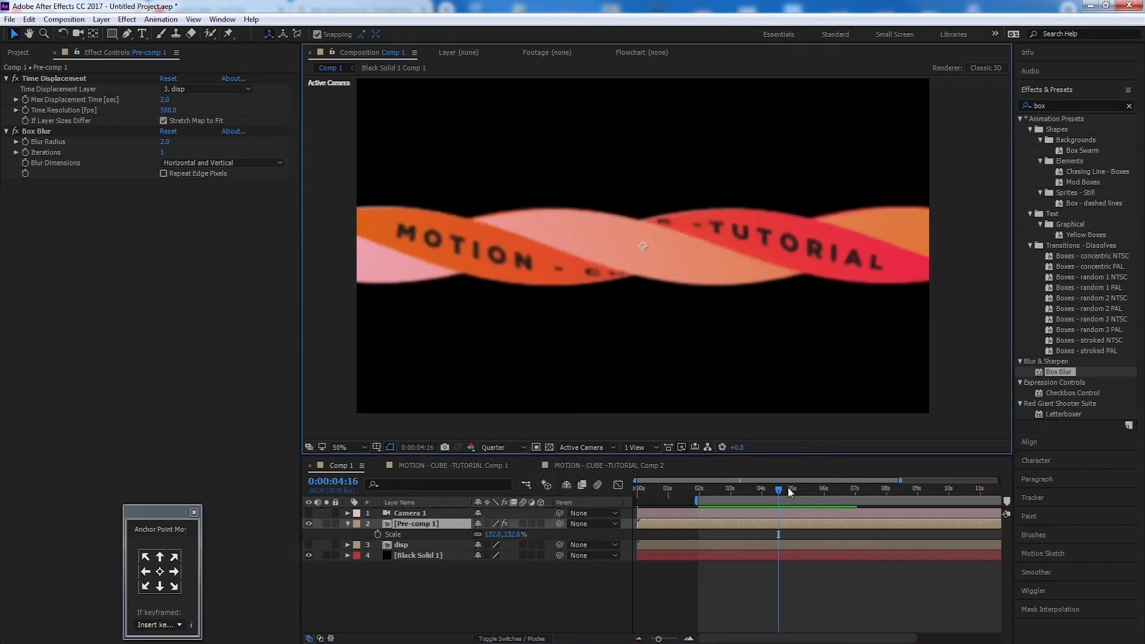
# - At about 0:00:02:28, duplicate Pre-comp 1 and move the copy below the original to position 960, 790
pyautogui.moveTo(789, 488); pyautogui.dragTo(729, 495)
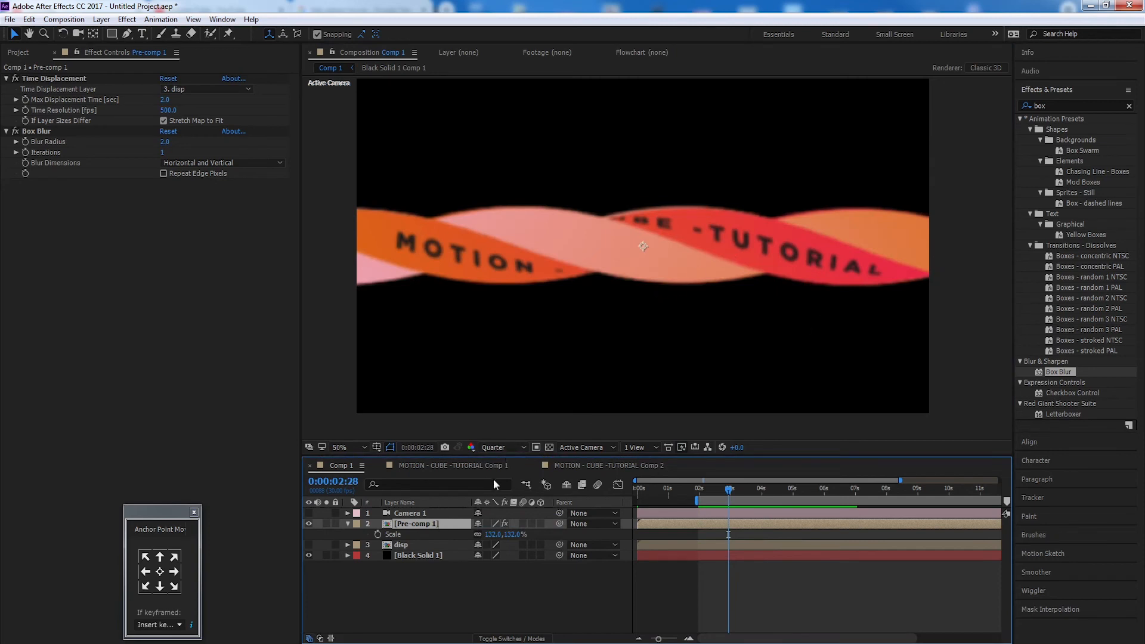
pyautogui.hotkey('ctrl', 'd')
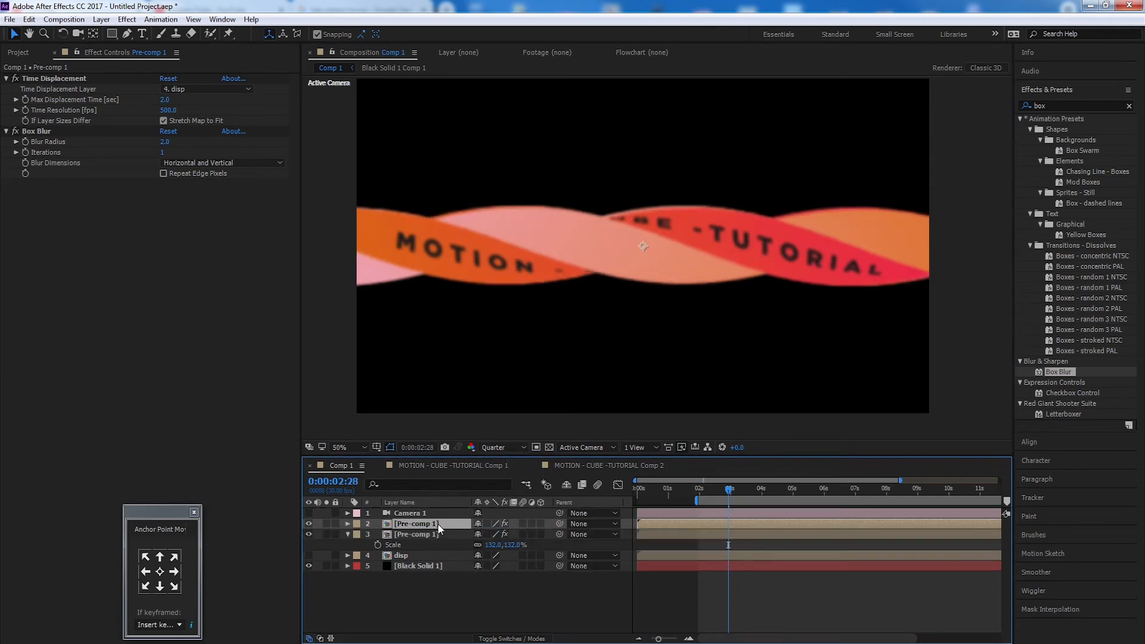
pyautogui.press('p')
pyautogui.moveTo(501, 535); pyautogui.dragTo(661, 527)
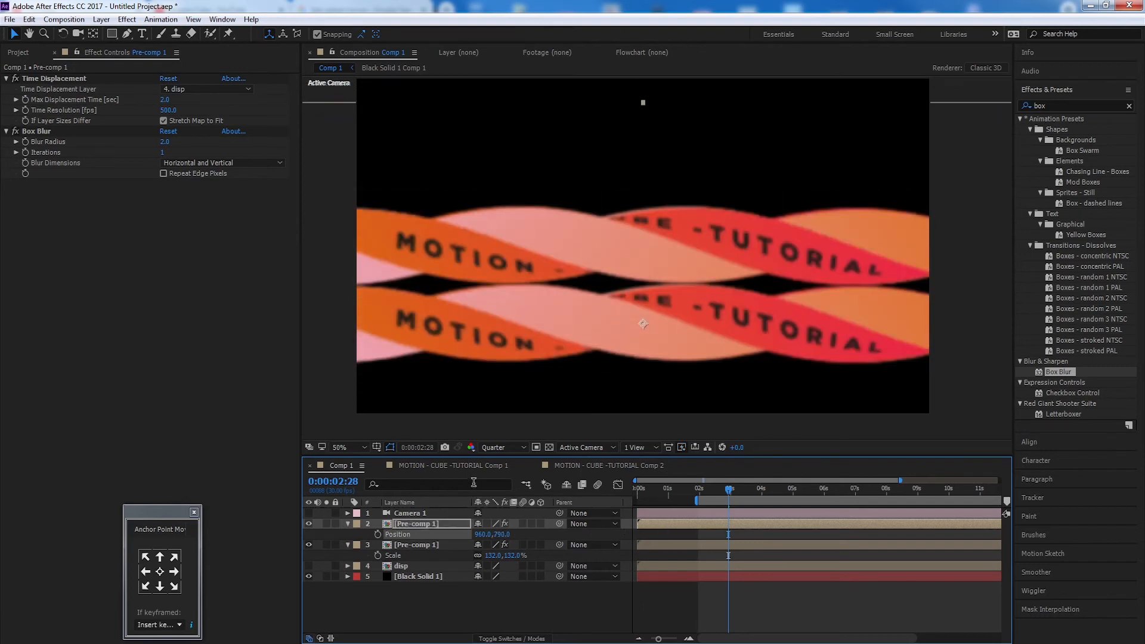
# - Time-reverse the duplicated Pre-comp 1 layer and preview both ribbons from about 0:00:02:01
pyautogui.rightClick(427, 524)
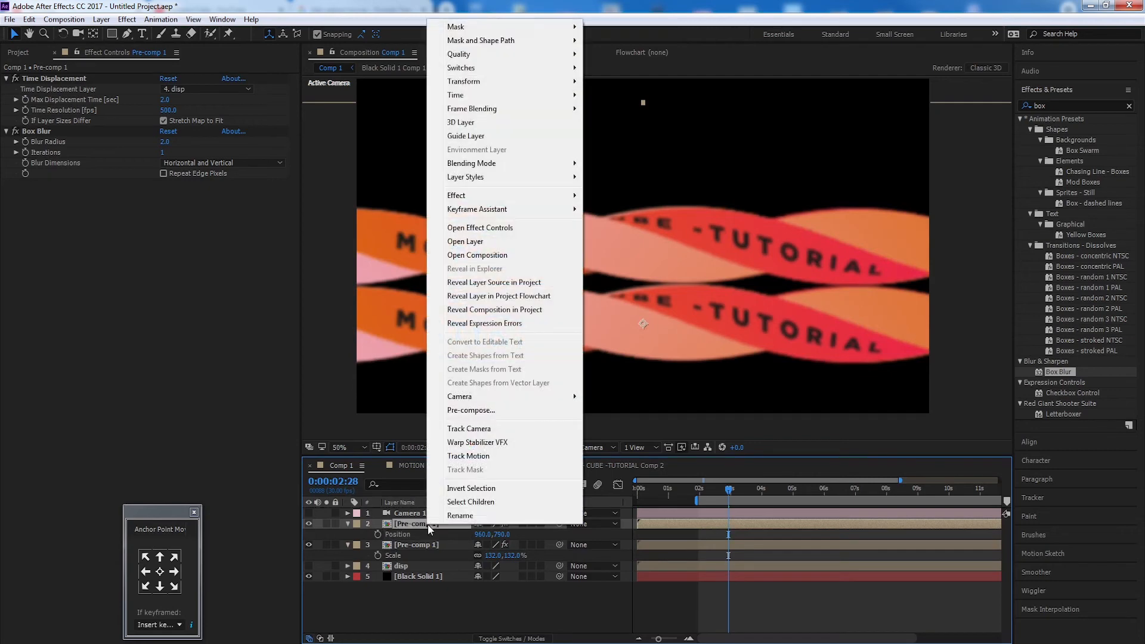
pyautogui.moveTo(552, 95)
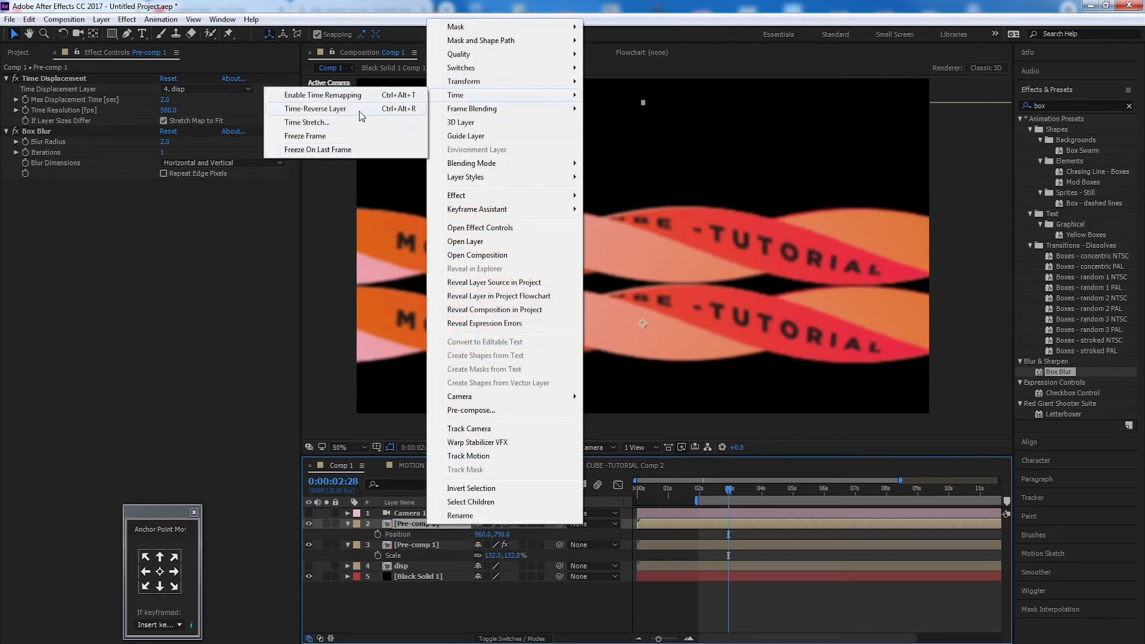
pyautogui.click(337, 113)
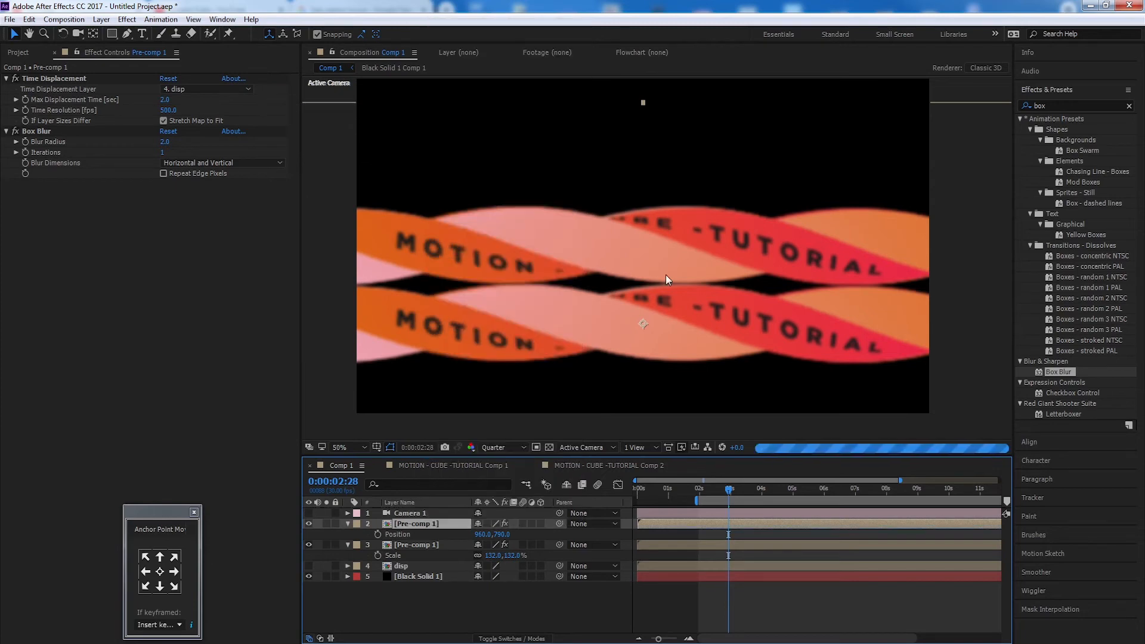
pyautogui.moveTo(729, 489); pyautogui.dragTo(700, 489)
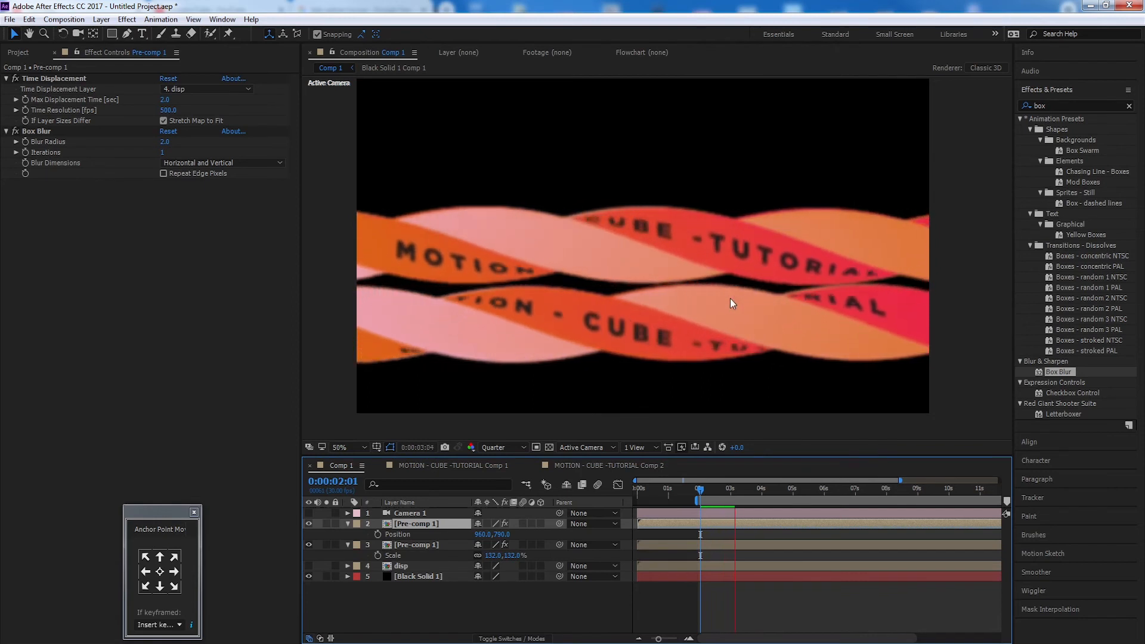
pyautogui.press('space')
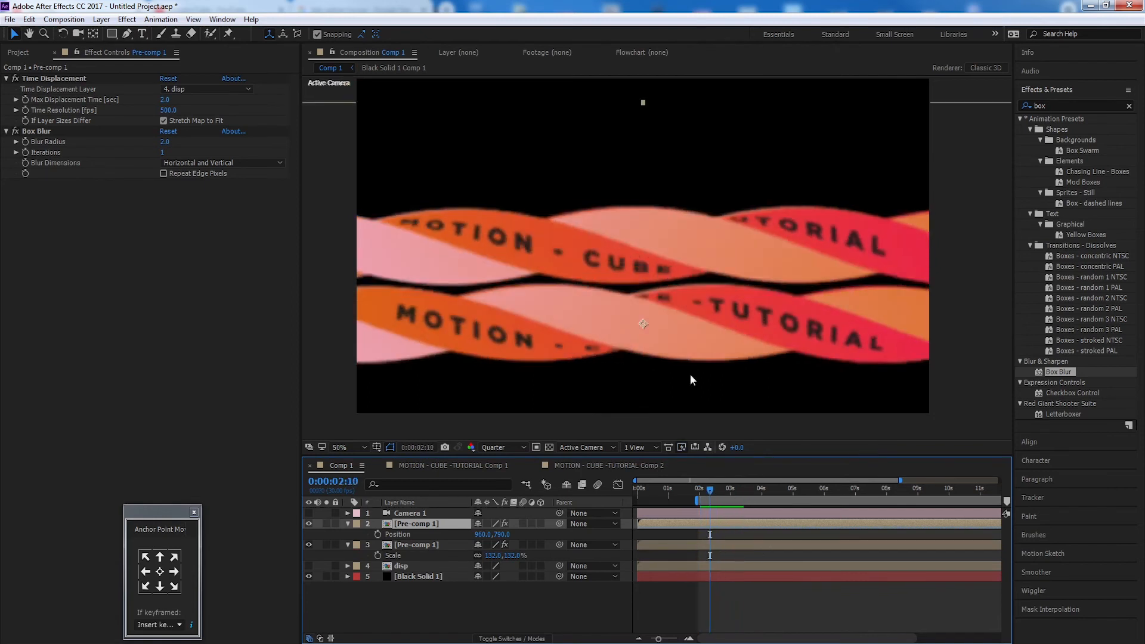
pyautogui.press(',')
# - Apply the Glow effect to the duplicated Pre-comp 1 with threshold 80%, radius 56 and intensity 0.6
pyautogui.moveTo(695, 273); pyautogui.dragTo(697, 289)
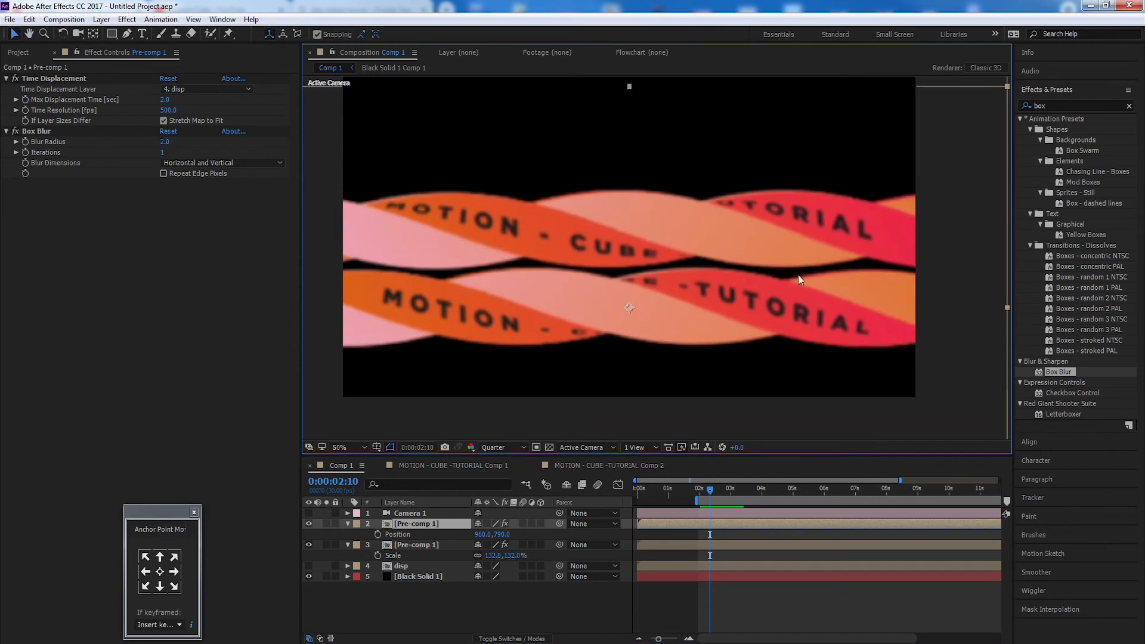
pyautogui.click(1087, 107)
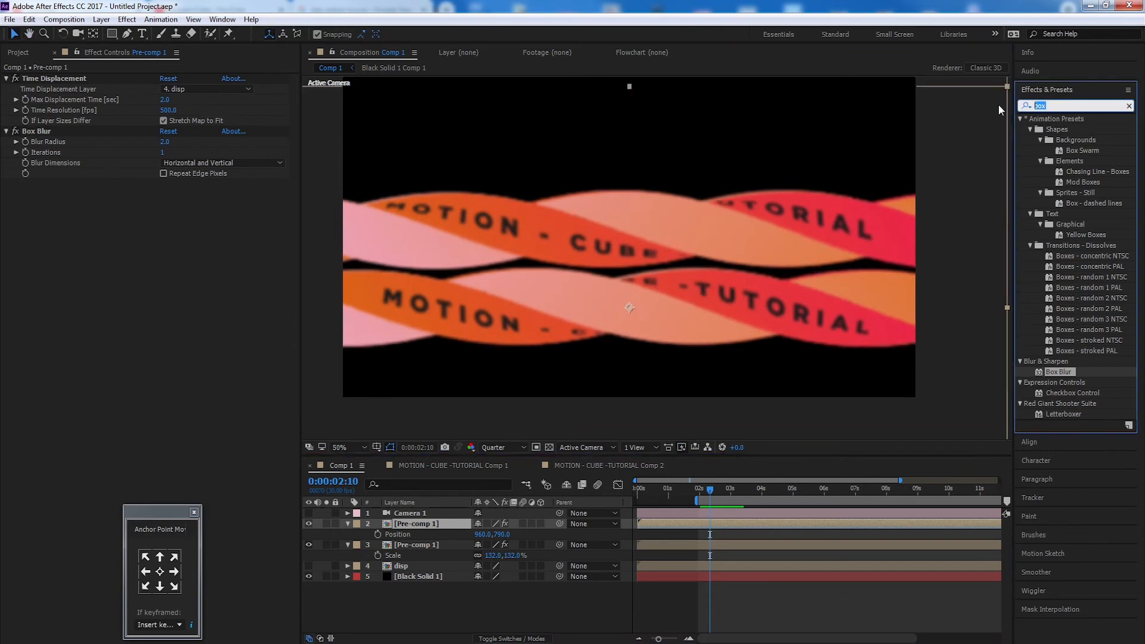
pyautogui.write('glow')
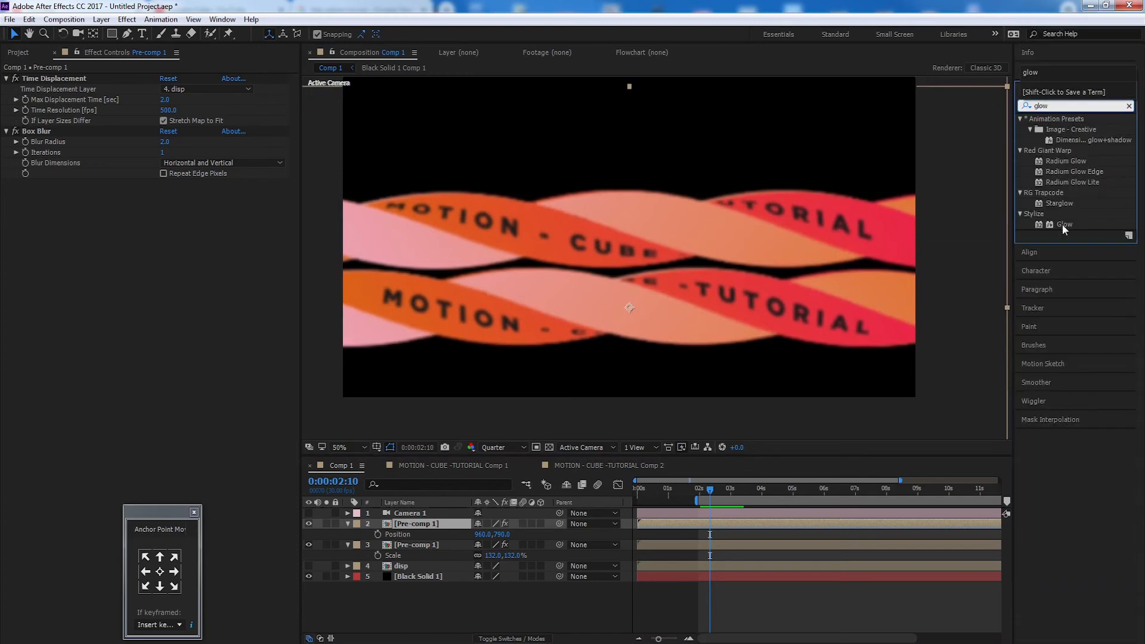
pyautogui.doubleClick(1072, 223)
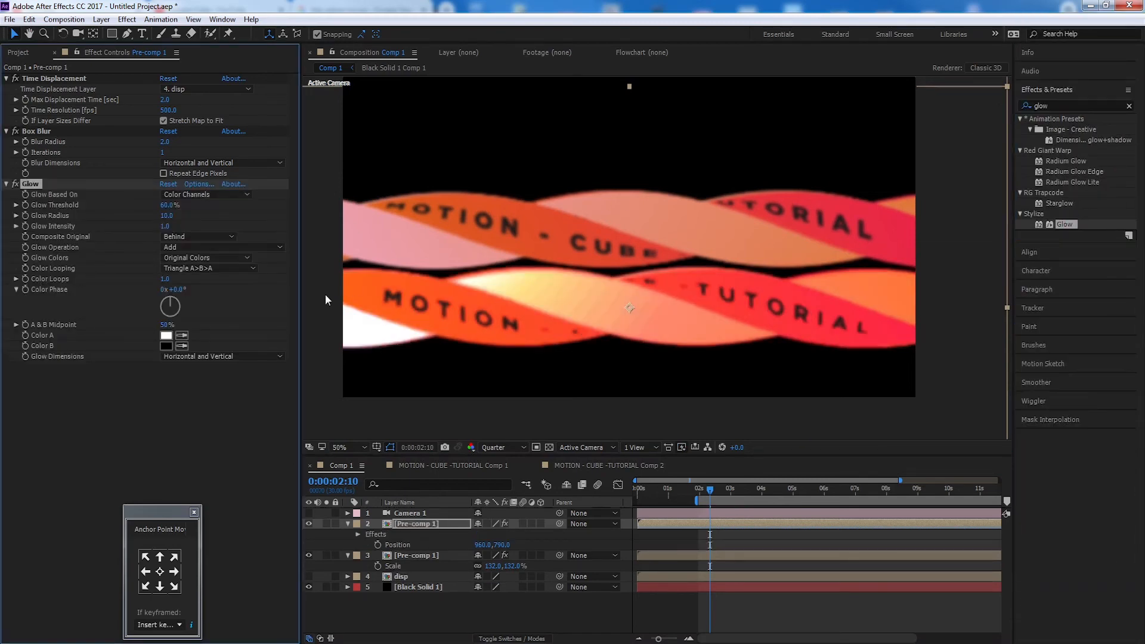
pyautogui.moveTo(167, 204); pyautogui.dragTo(186, 204)
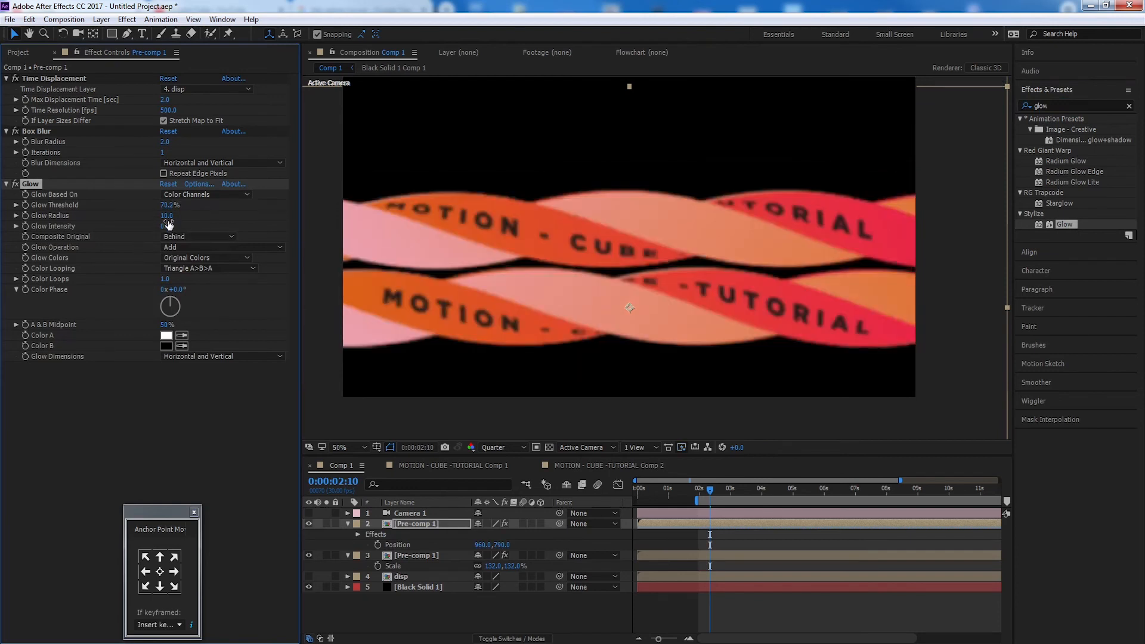
pyautogui.moveTo(166, 226); pyautogui.dragTo(217, 236)
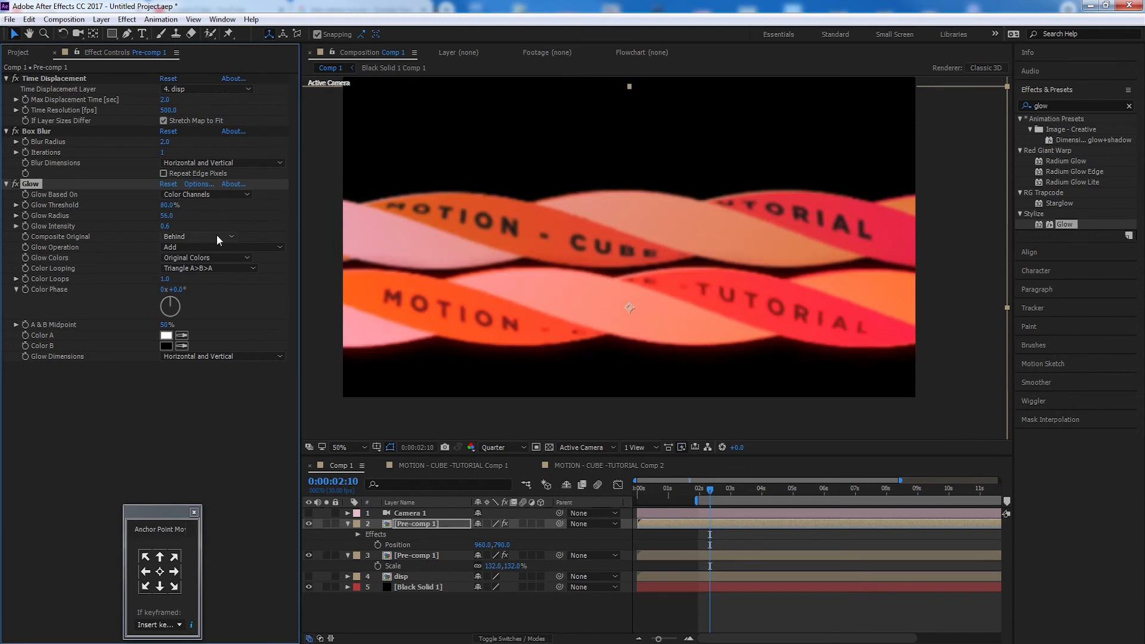
# - Set the duplicate's Glow radius to 26 and compare the ribbon with Glow switched off and on
pyautogui.click(15, 184)
pyautogui.click(16, 183)
pyautogui.moveTo(167, 208)
pyautogui.mouseDown()
pyautogui.moveTo(140, 205)
pyautogui.moveTo(169, 218)
pyautogui.mouseUp()
pyautogui.hotkey('ctrl', 'z')
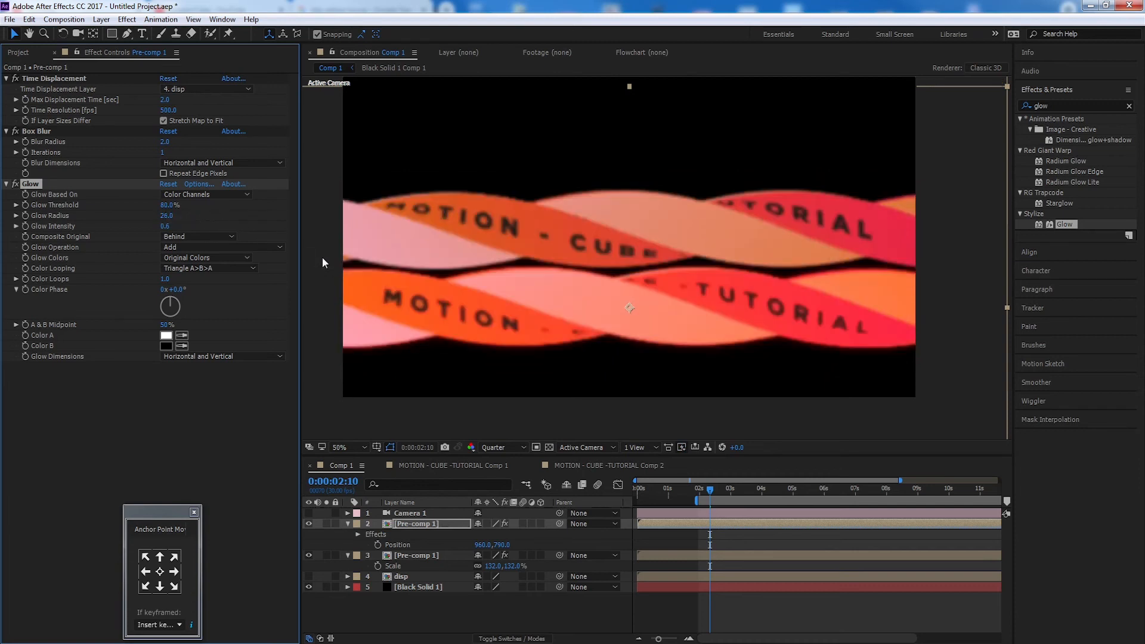
pyautogui.click(16, 183)
pyautogui.click(16, 184)
# - Set the duplicate's Glow threshold to 30% and its intensity to 0.3, trying 0.1 first
pyautogui.click(169, 205)
pyautogui.write('30')
pyautogui.click(223, 212)
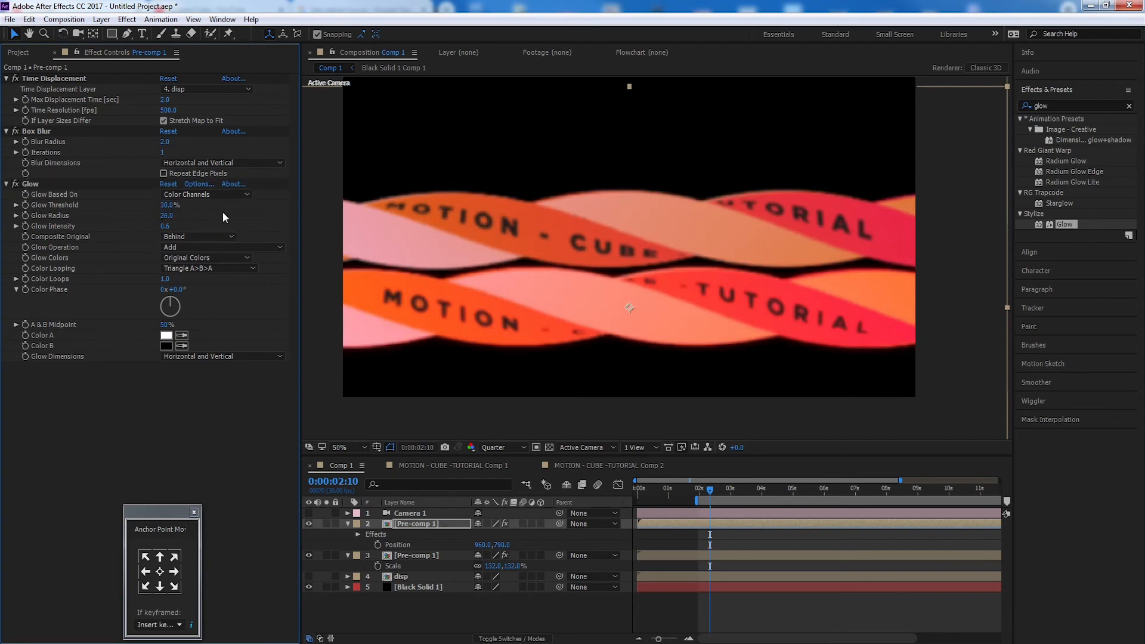
pyautogui.click(166, 227)
pyautogui.write('0.1')
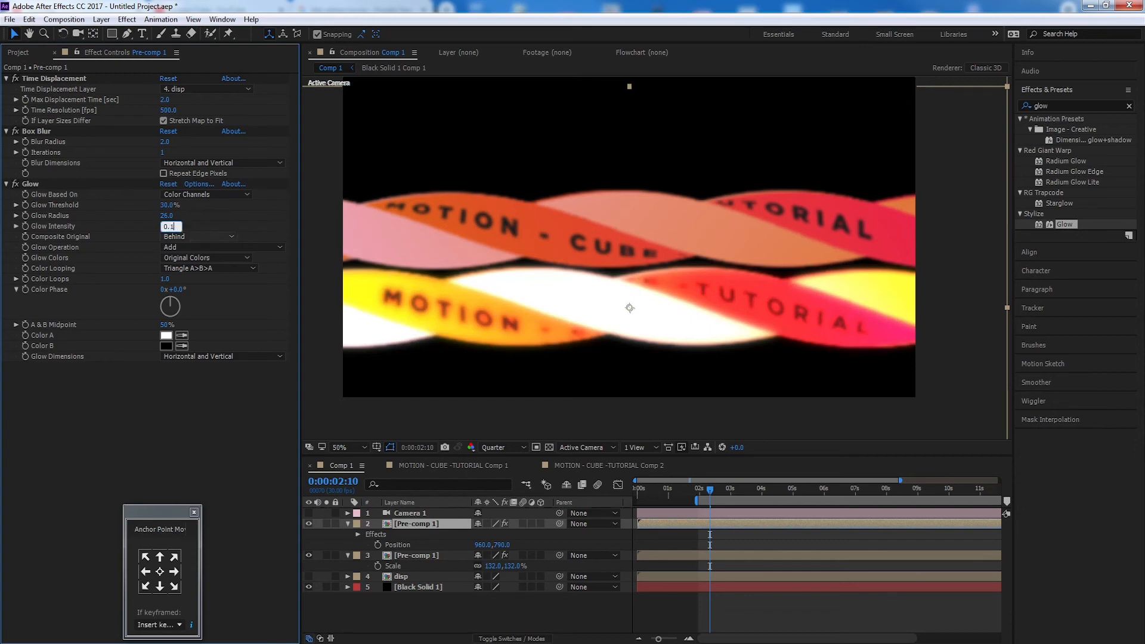
pyautogui.click(222, 234)
pyautogui.click(169, 228)
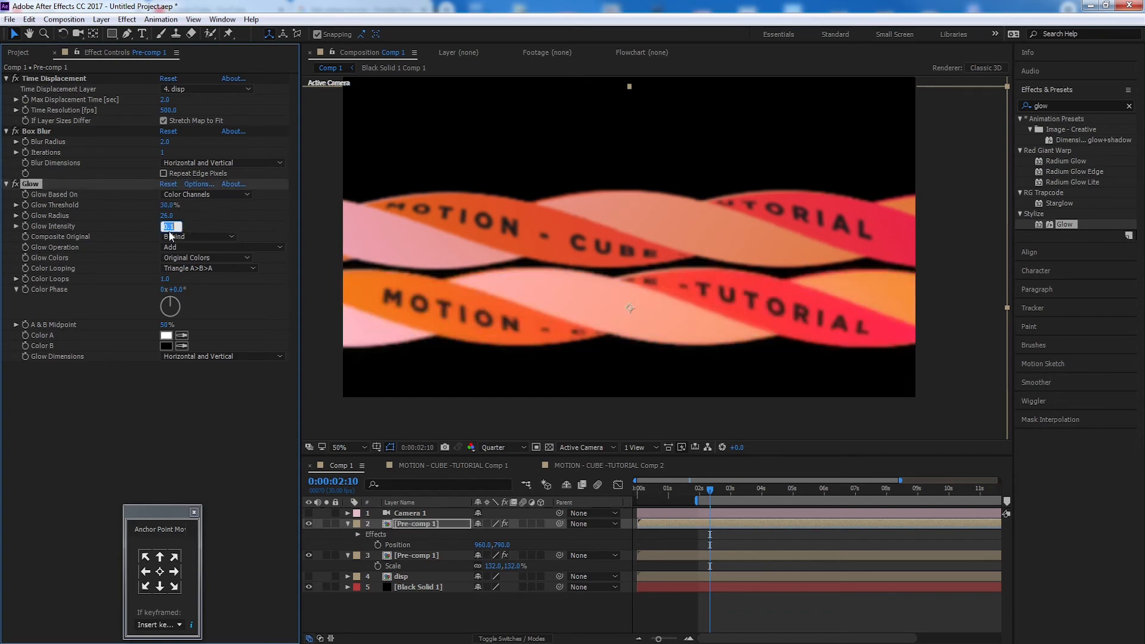
pyautogui.write('0.3')
pyautogui.click(220, 231)
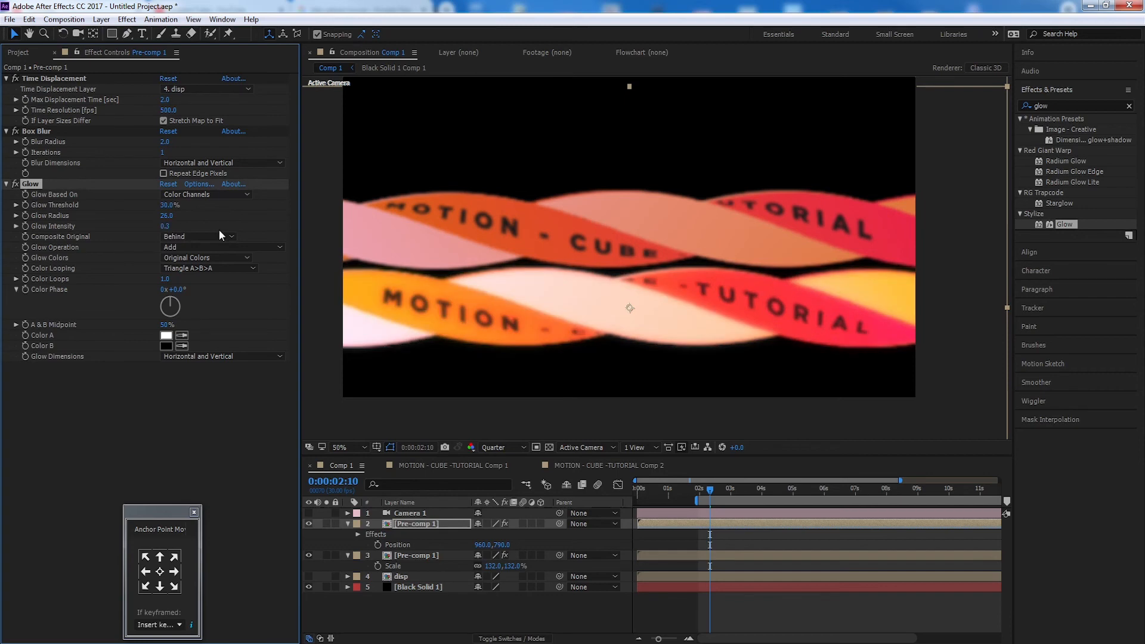
# - Raise the duplicate's Glow threshold to about 93.3% and its radius to 34
pyautogui.moveTo(167, 205); pyautogui.dragTo(308, 215)
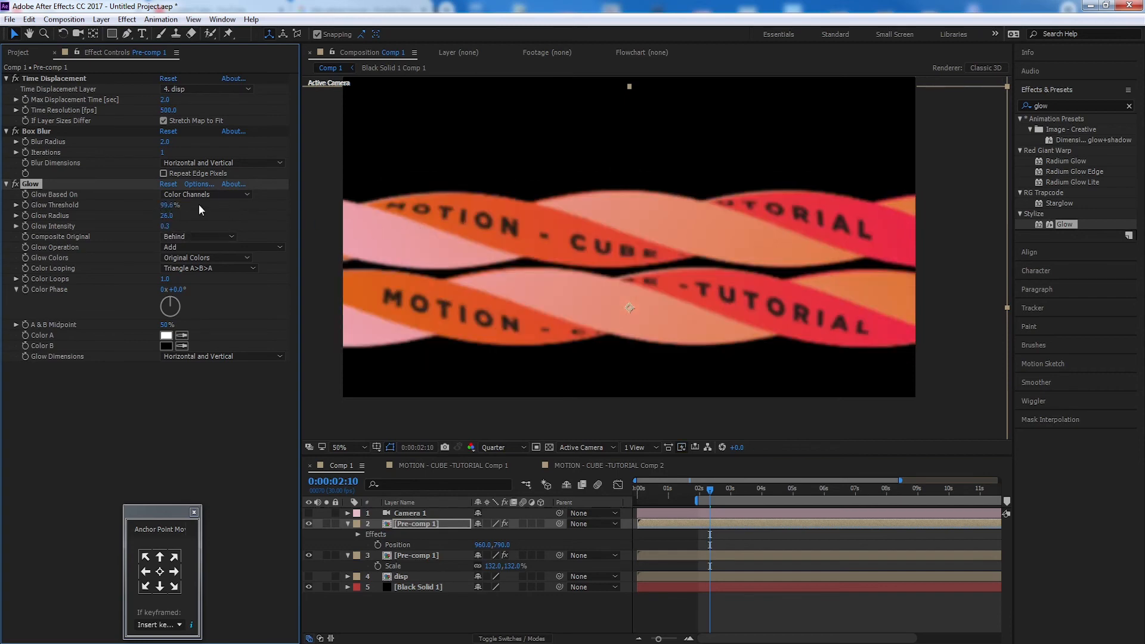
pyautogui.moveTo(166, 215); pyautogui.dragTo(201, 214)
pyautogui.scroll(-2, 619, 271)
pyautogui.scroll(2, 619, 272)
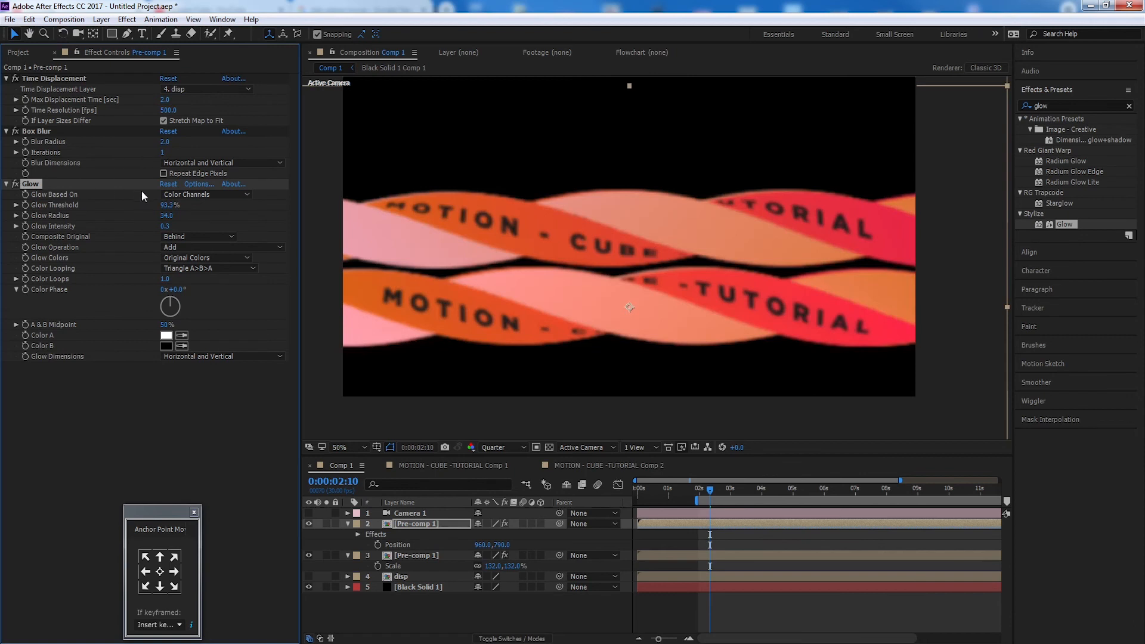
# - Copy the Glow effect onto the original Pre-comp 1 layer and set its intensity to 0.5, trying 0.4 first
pyautogui.click(435, 556)
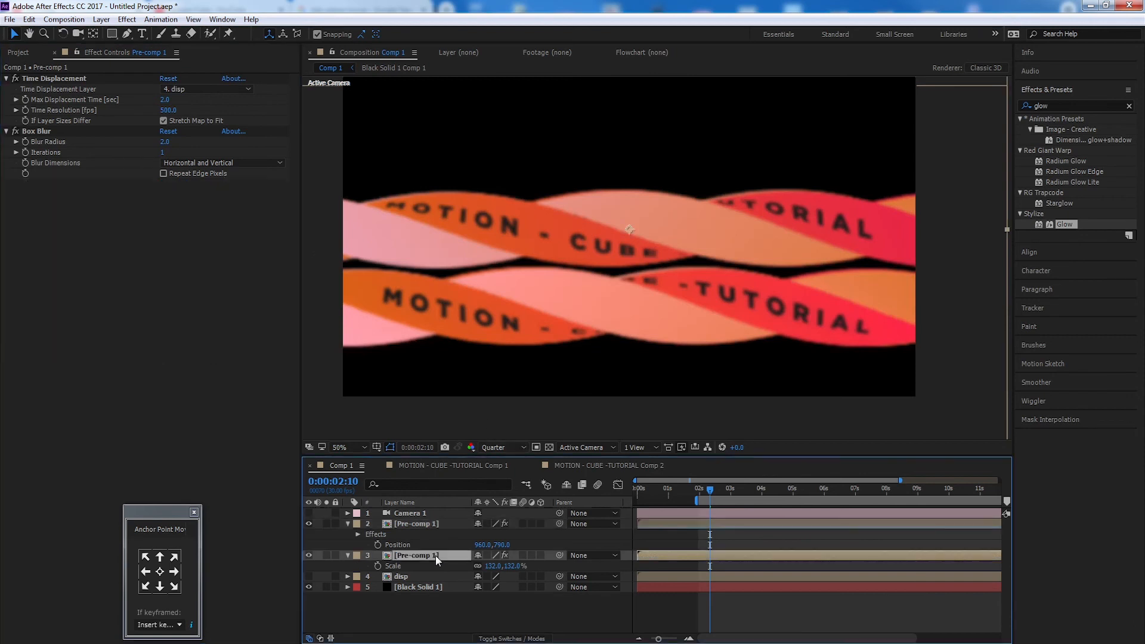
pyautogui.hotkey('shift', 'e')
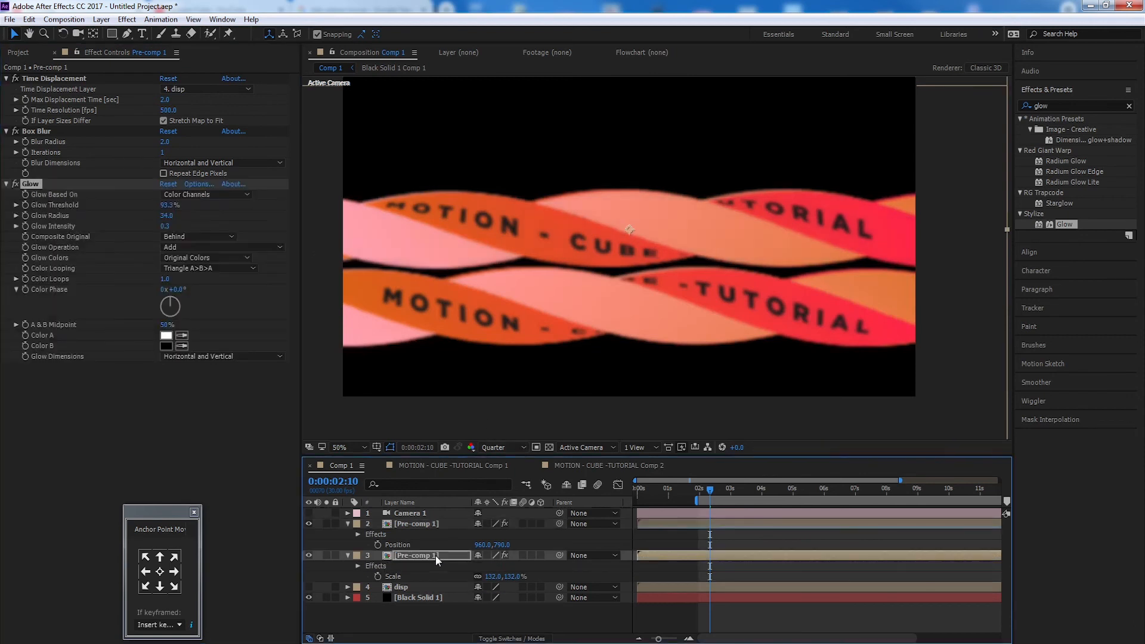
pyautogui.click(169, 226)
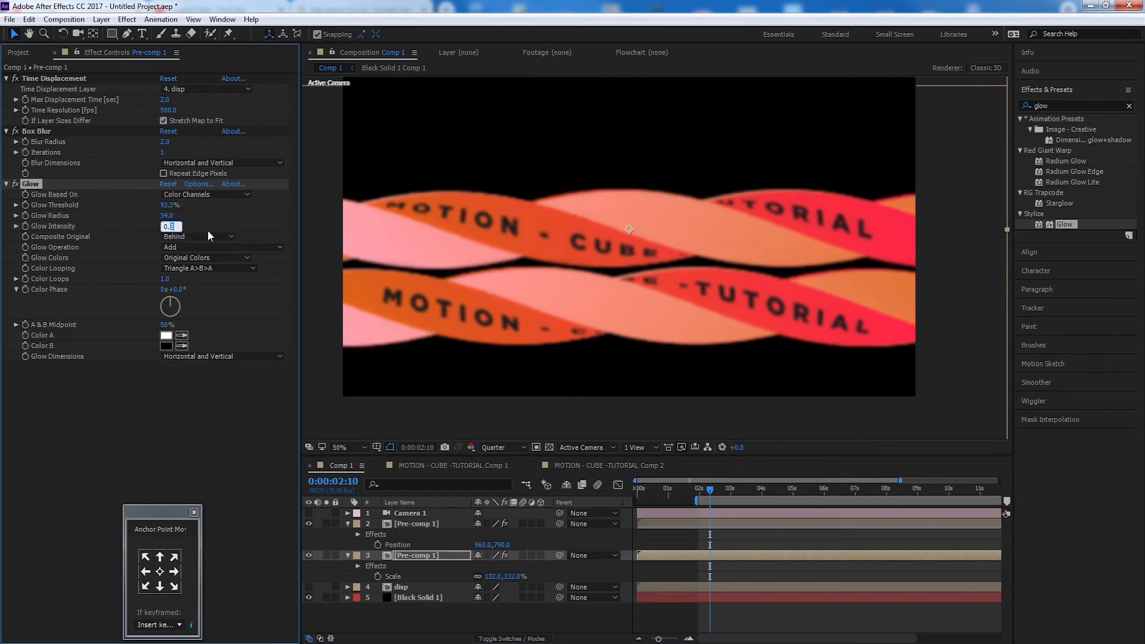
pyautogui.write('0.4')
pyautogui.click(226, 417)
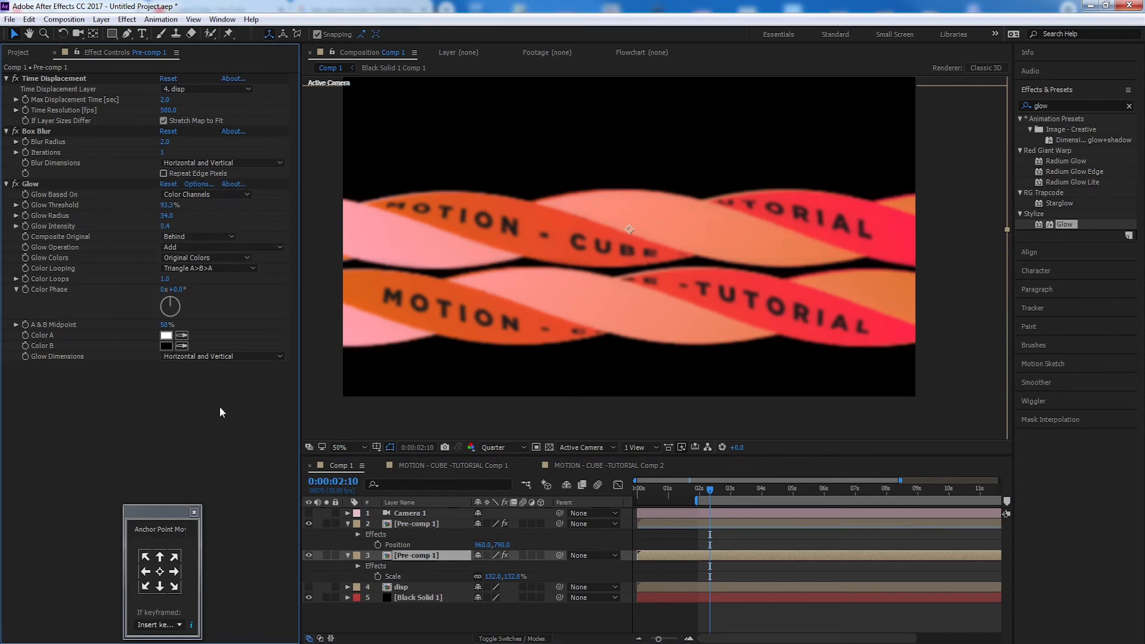
pyautogui.click(167, 229)
pyautogui.press('Return')
# - Lower the Glow threshold to about 83% on the original Pre-comp 1 and about 80.4% on the duplicate
pyautogui.moveTo(169, 205); pyautogui.dragTo(168, 214)
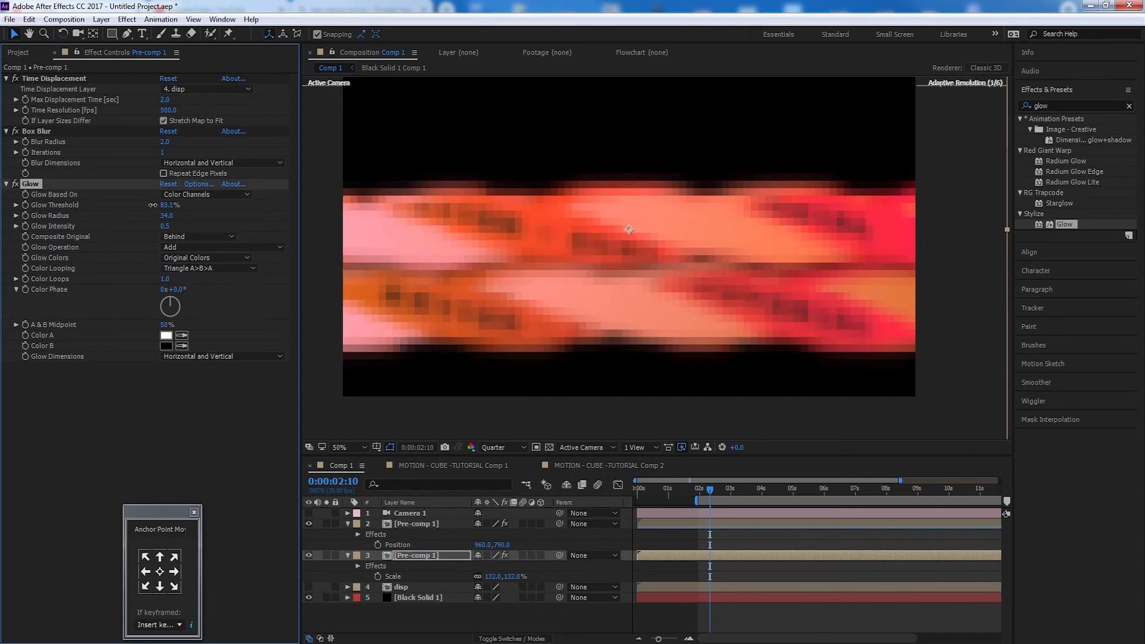
pyautogui.click(430, 525)
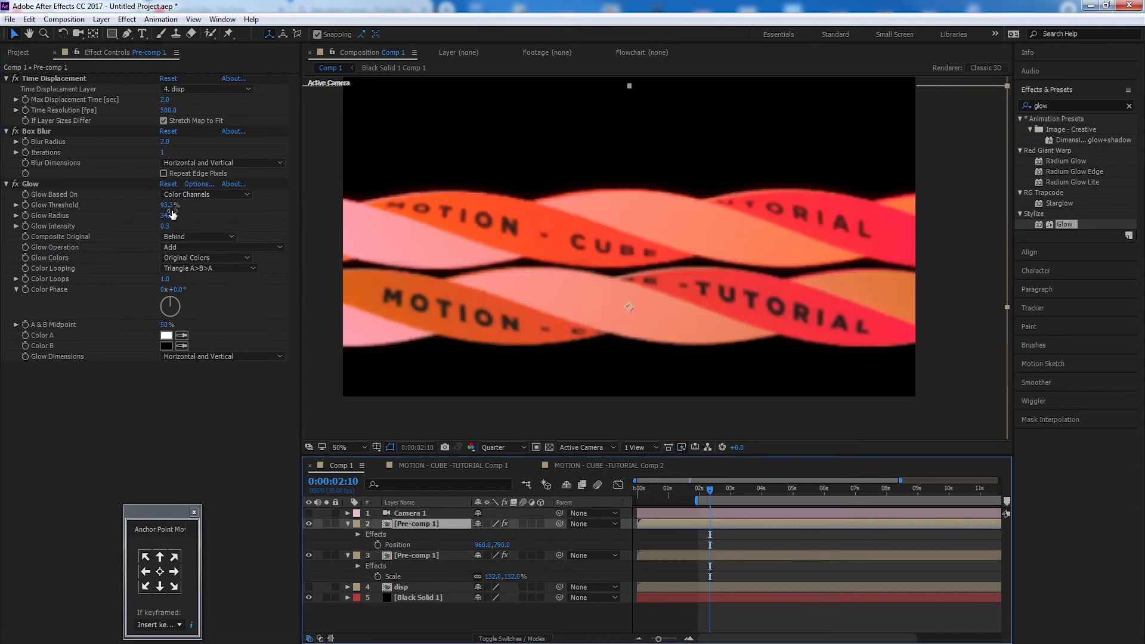
pyautogui.moveTo(169, 205); pyautogui.dragTo(152, 207)
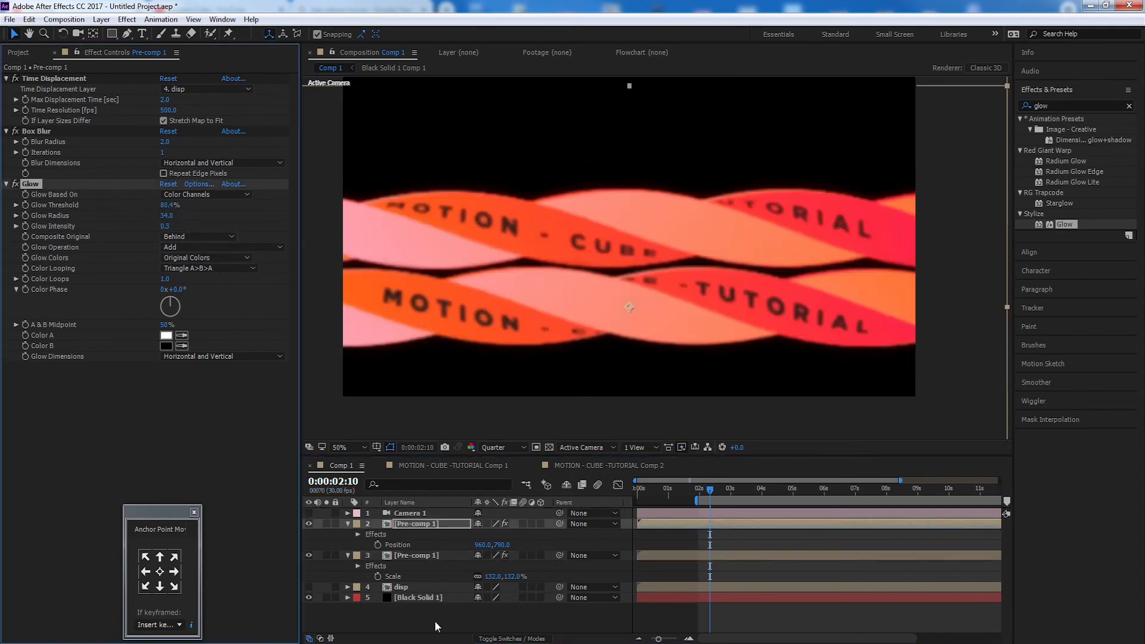
# - Apply the Gradient Ramp effect to the Black Solid 1 background layer
pyautogui.click(428, 597)
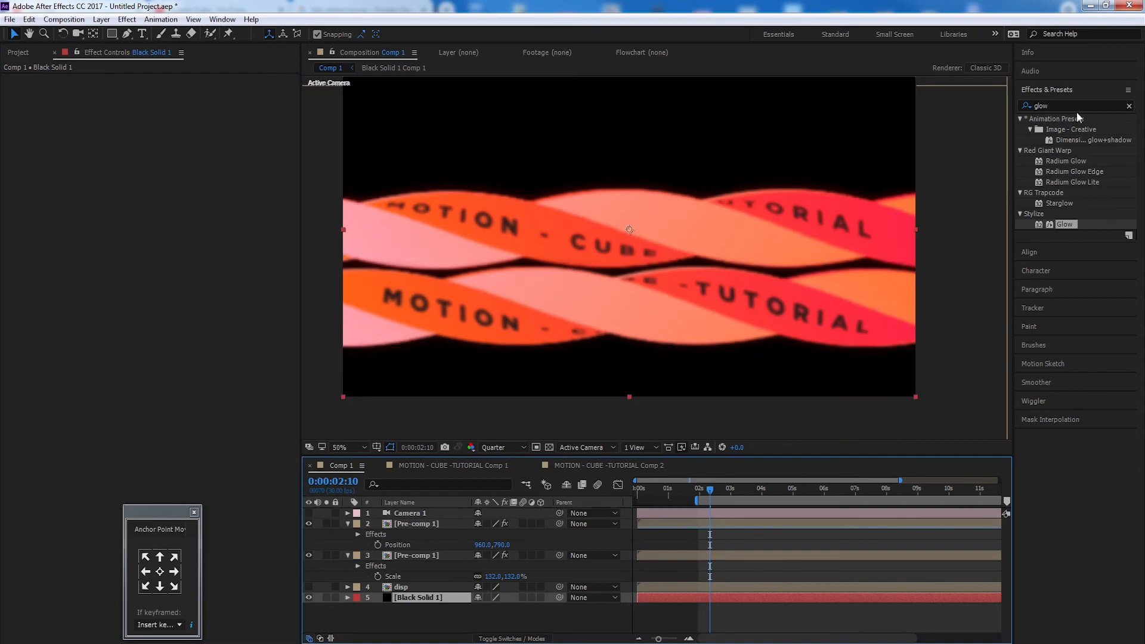
pyautogui.moveTo(1075, 102); pyautogui.dragTo(1020, 105)
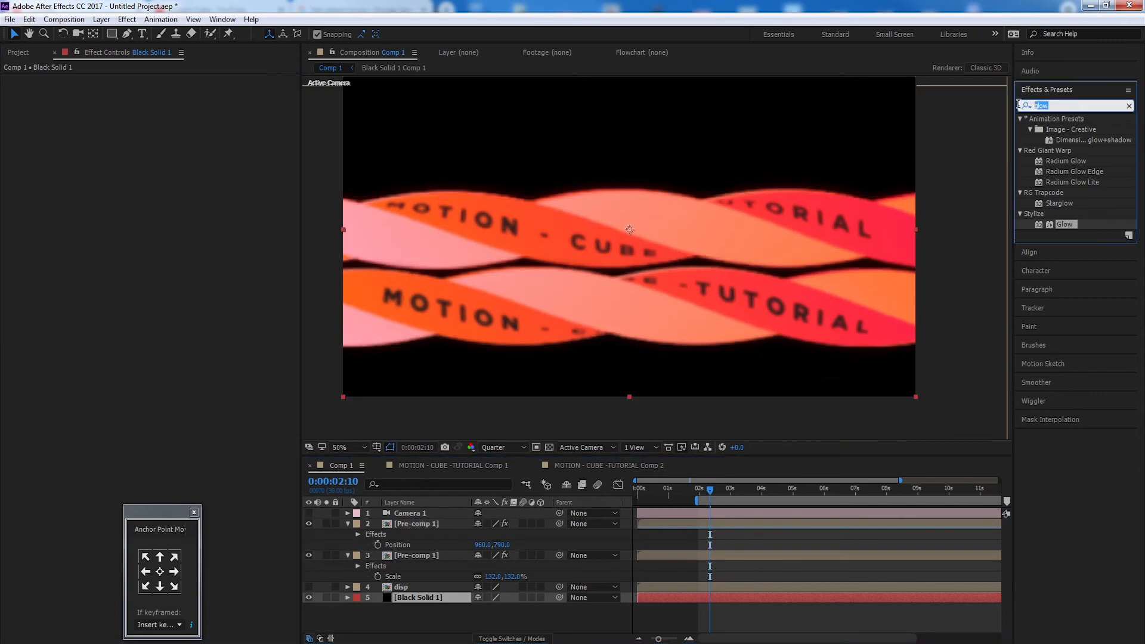
pyautogui.write('ramp')
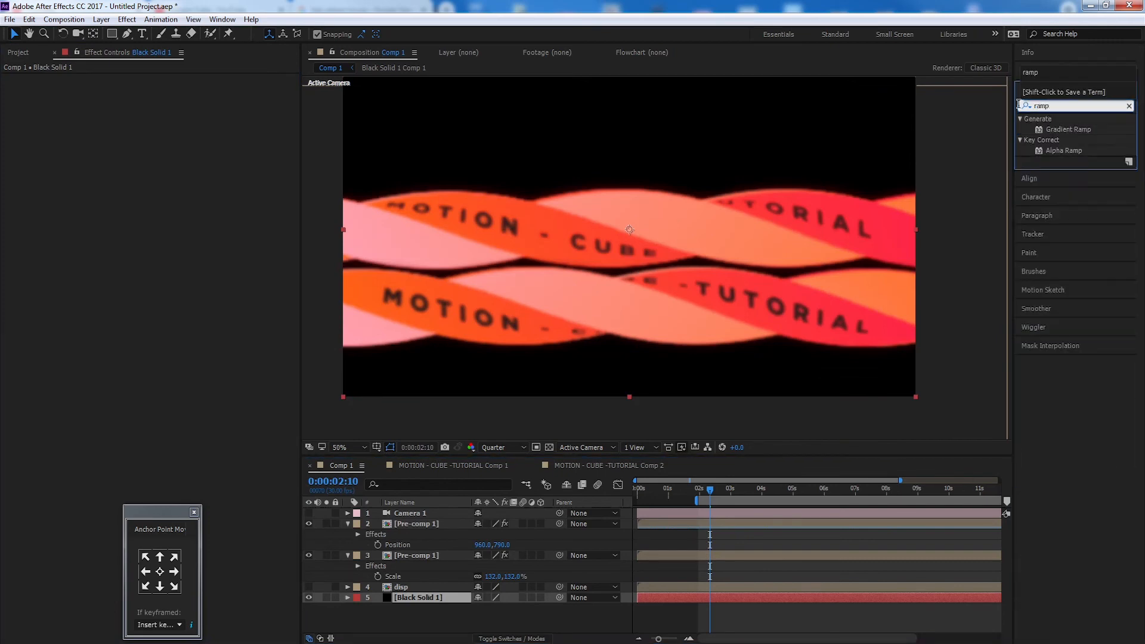
pyautogui.doubleClick(1083, 131)
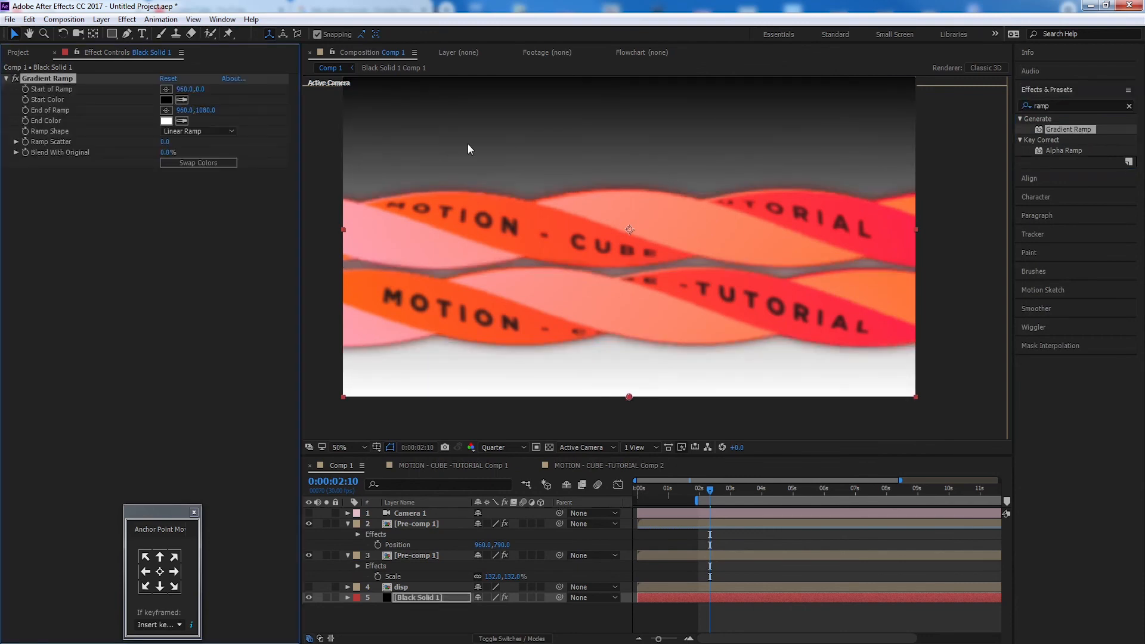
# - Set the background Gradient Ramp's start color to orange and its end color to pinkish red DF1054
pyautogui.click(166, 100)
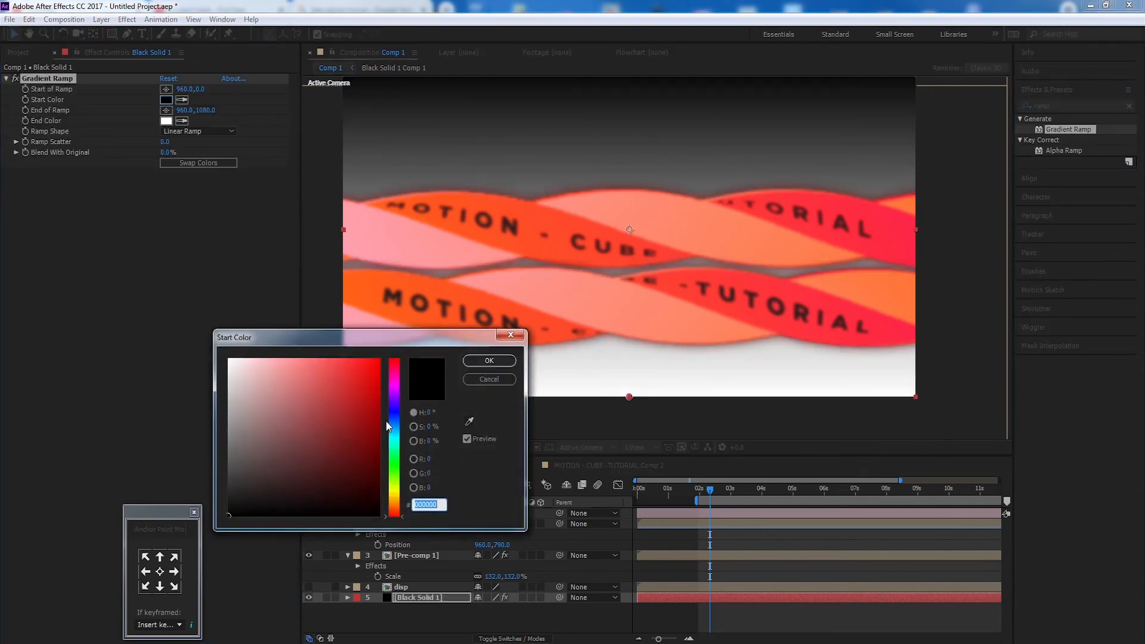
pyautogui.click(402, 508)
pyautogui.moveTo(365, 382); pyautogui.dragTo(360, 374)
pyautogui.click(487, 359)
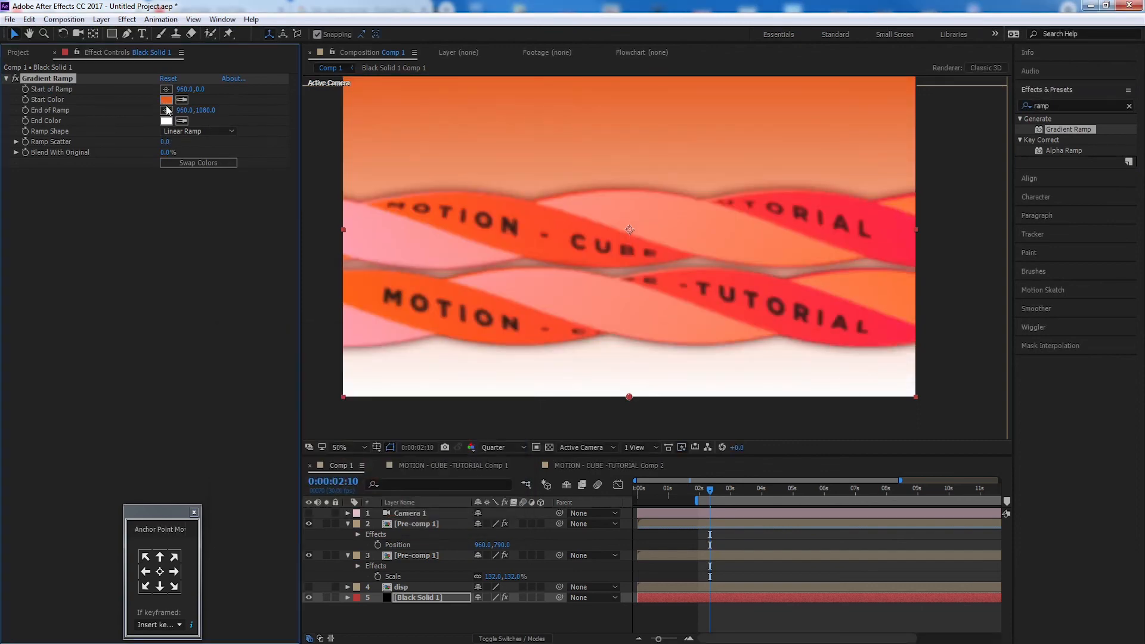
pyautogui.click(166, 121)
pyautogui.click(369, 378)
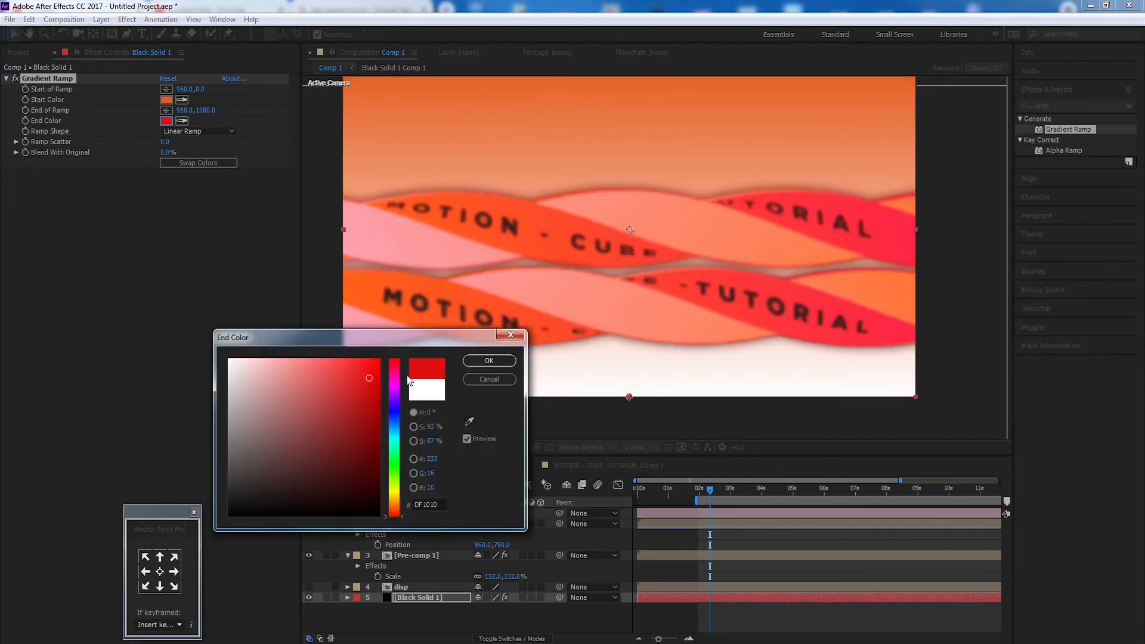
pyautogui.click(398, 367)
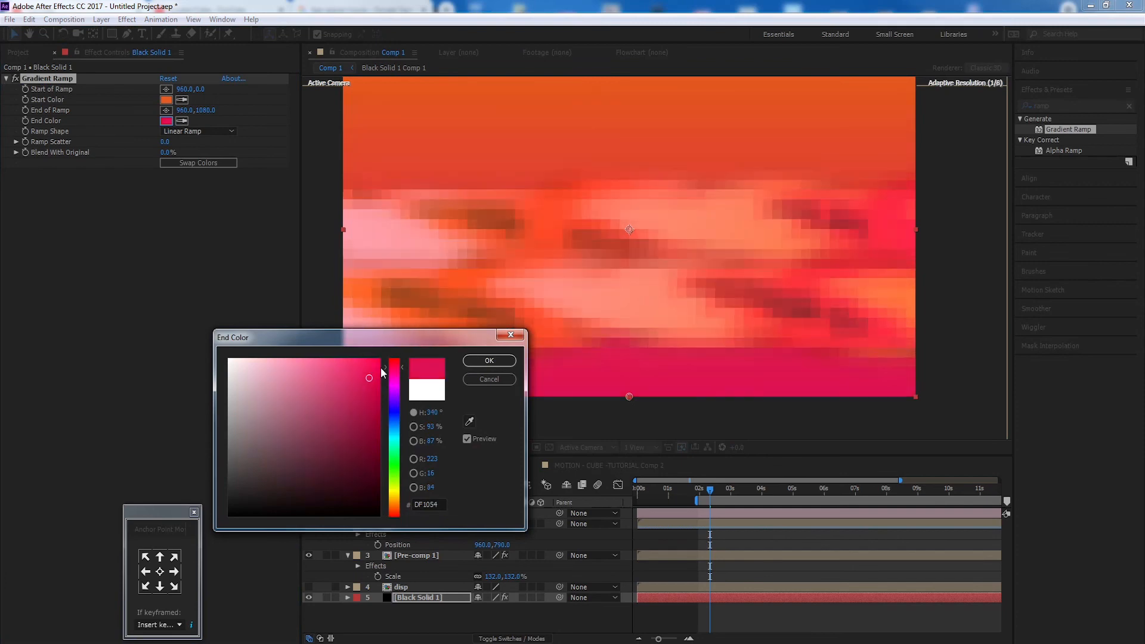
pyautogui.click(489, 360)
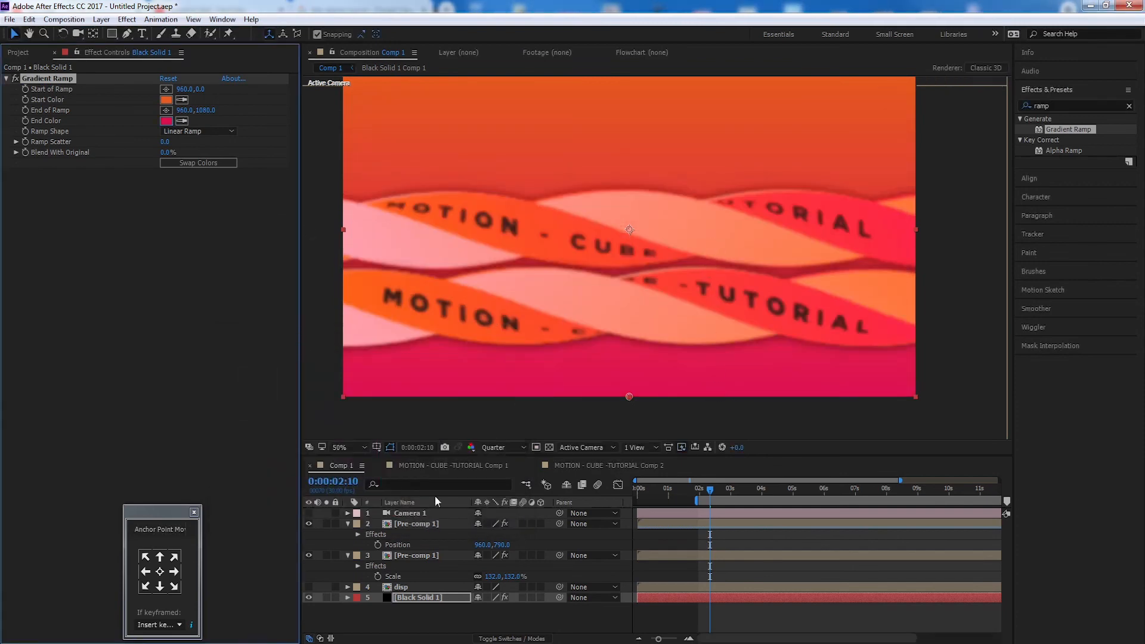
# - Apply a Drop Shadow to the duplicate Pre-comp 1 with distance 28 and softness 67
pyautogui.click(417, 523)
pyautogui.click(1041, 105)
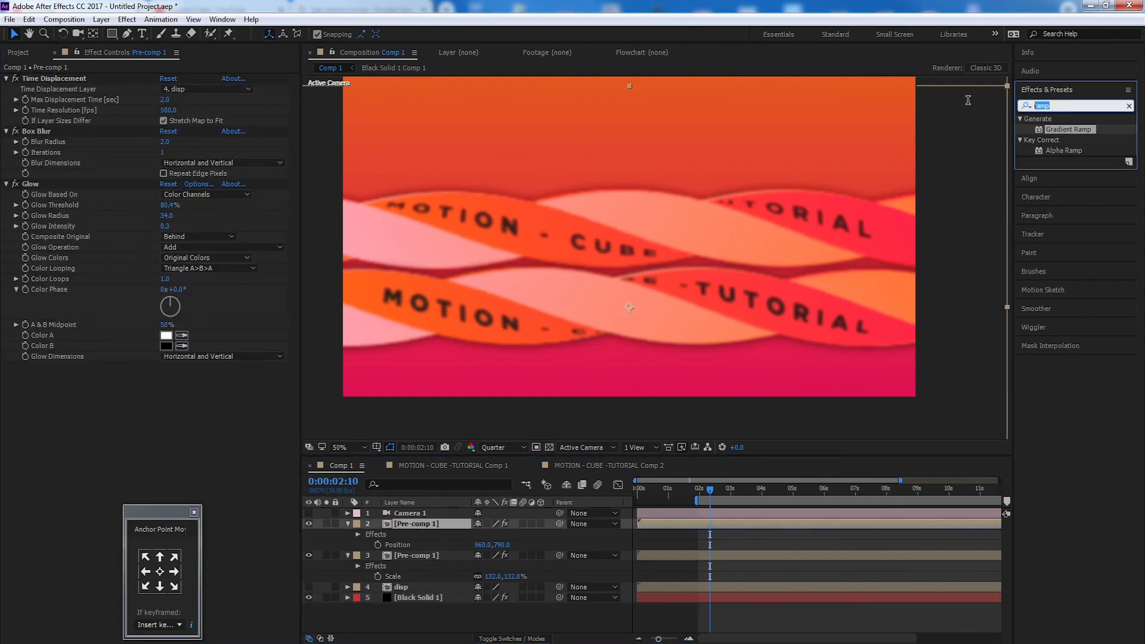
pyautogui.write('drop')
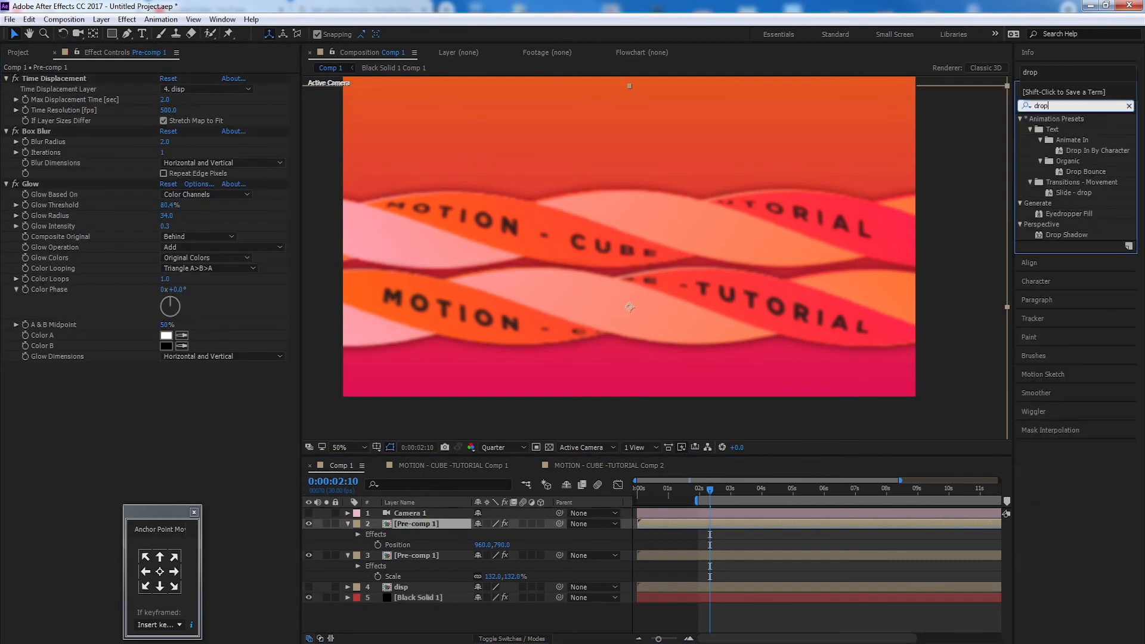
pyautogui.doubleClick(1067, 235)
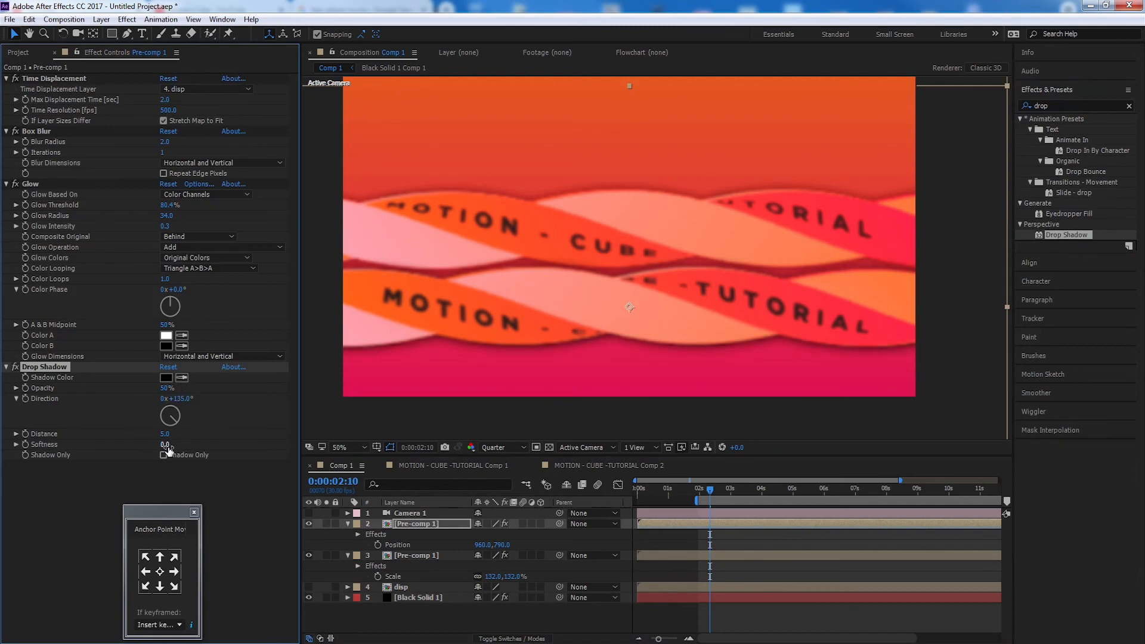
pyautogui.moveTo(164, 434); pyautogui.dragTo(207, 444)
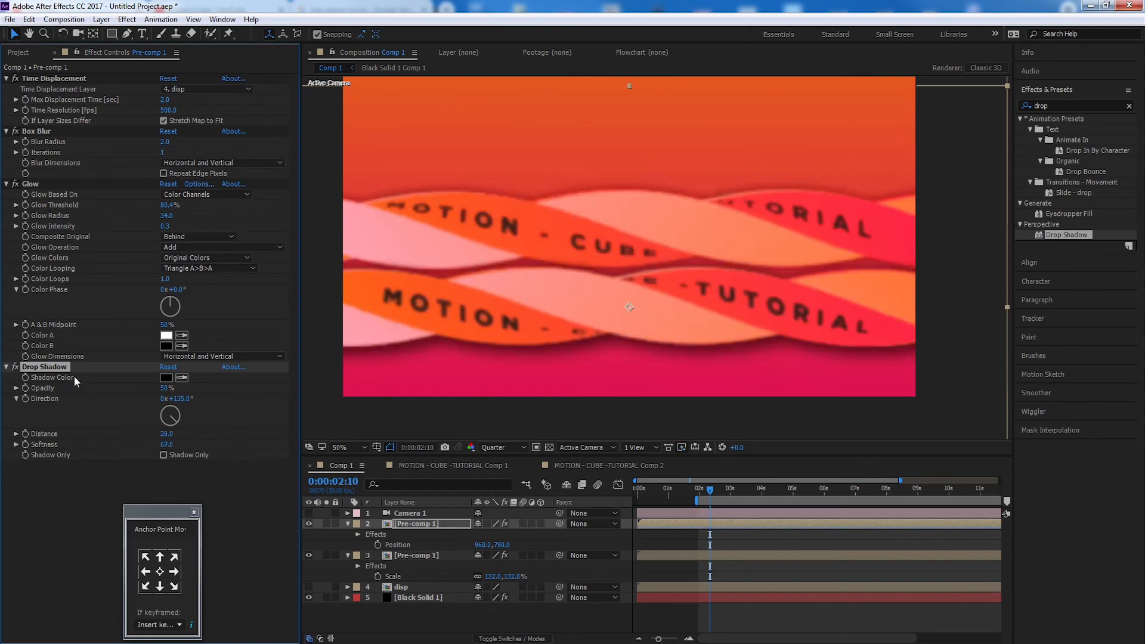
# - Change the duplicate's shadow color to a muted dark blue and copy the Drop Shadow onto the original Pre-comp 1 layer
pyautogui.click(165, 378)
pyautogui.moveTo(370, 337); pyautogui.dragTo(300, 369)
pyautogui.click(324, 462)
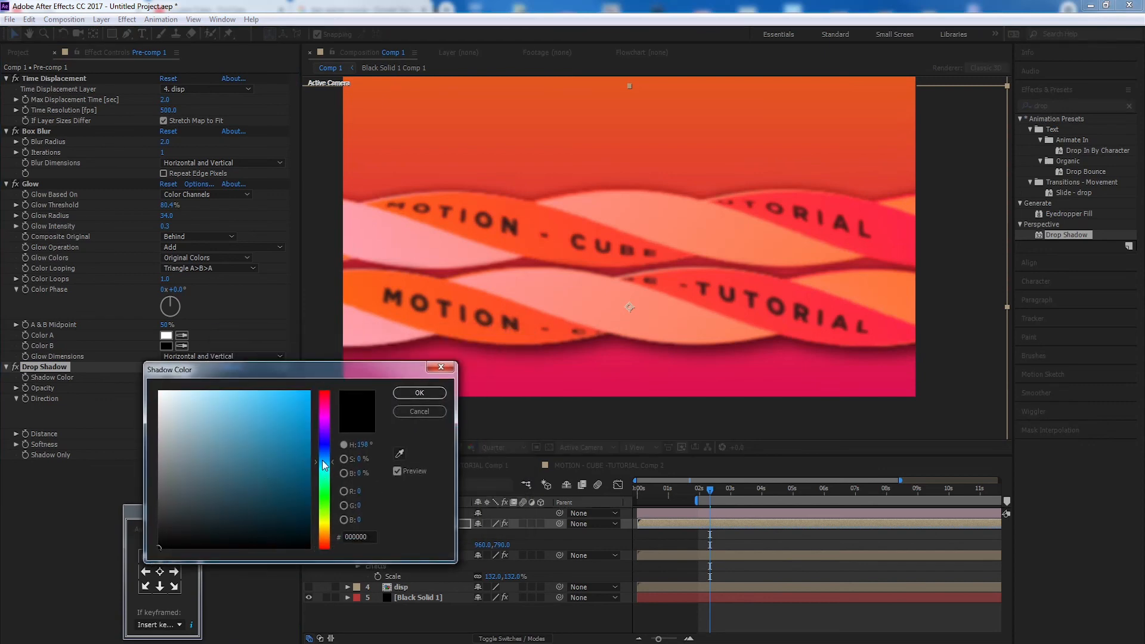
pyautogui.click(261, 475)
pyautogui.click(410, 394)
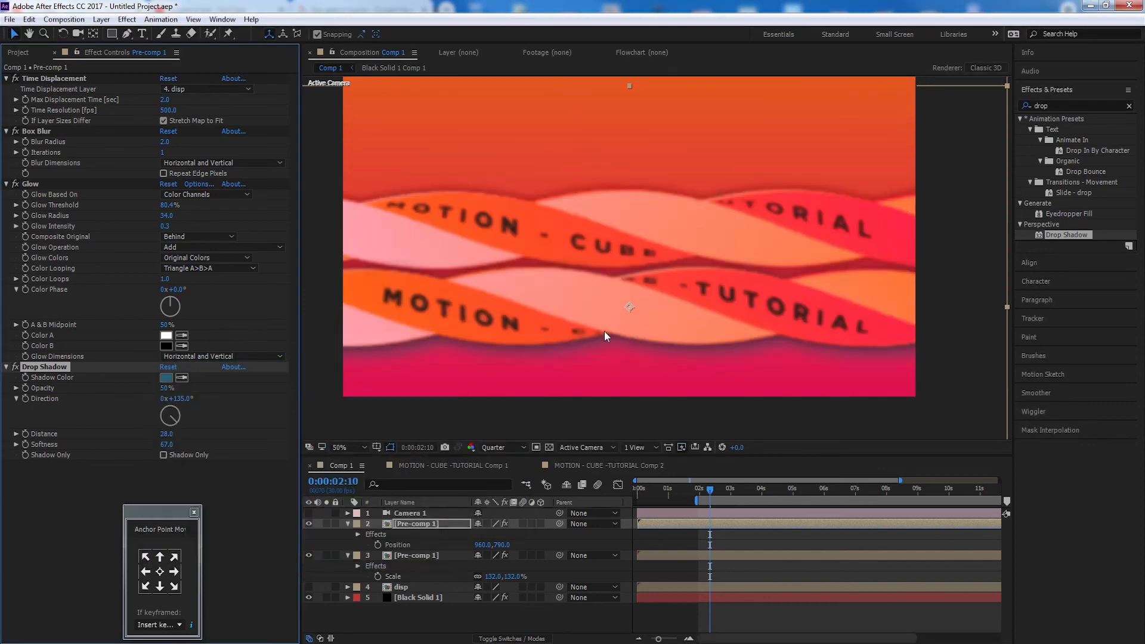
pyautogui.click(428, 555)
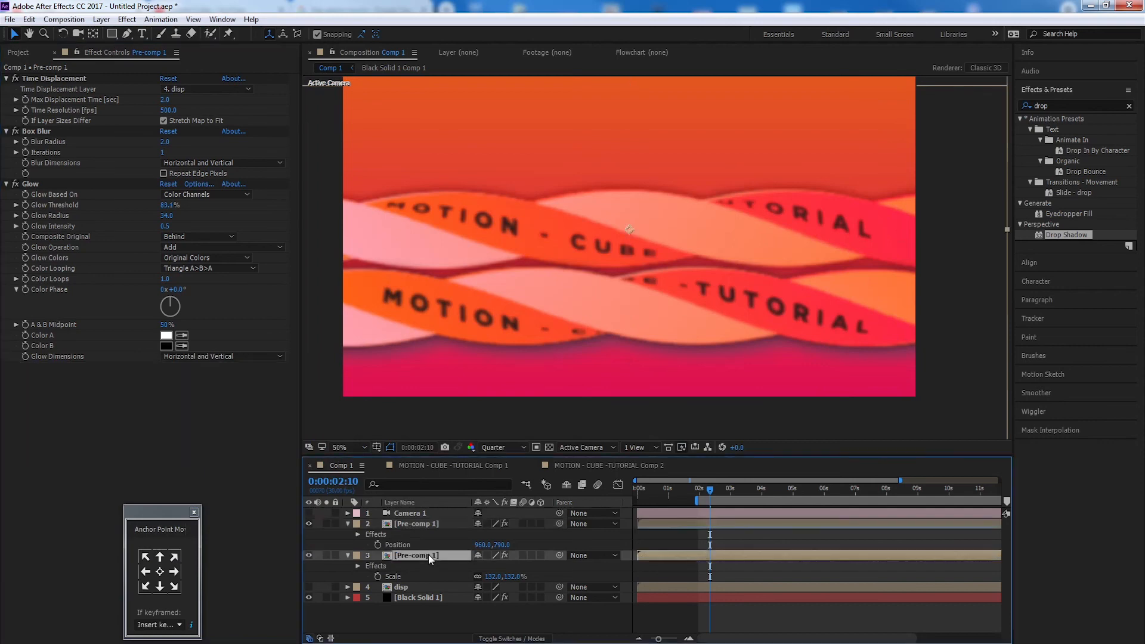
pyautogui.hotkey('ctrl', 'alt', 'shift', 'e')
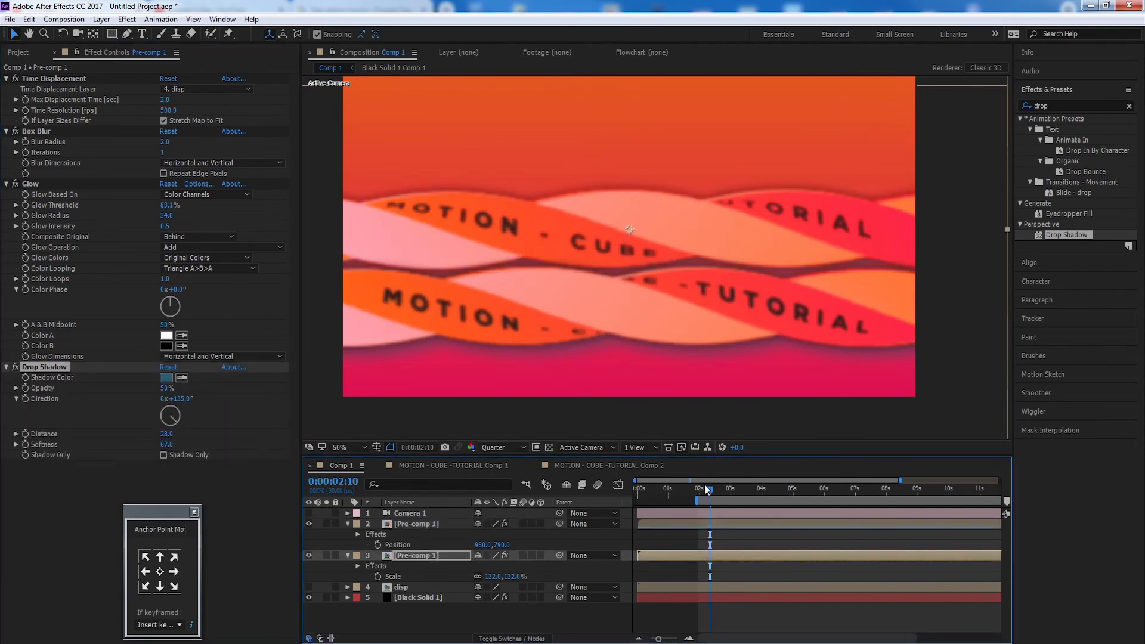
# - Scrub through and play back Comp 1 to examine the twisting ribbons with their shadows over the gradient background
pyautogui.moveTo(706, 489); pyautogui.dragTo(700, 489)
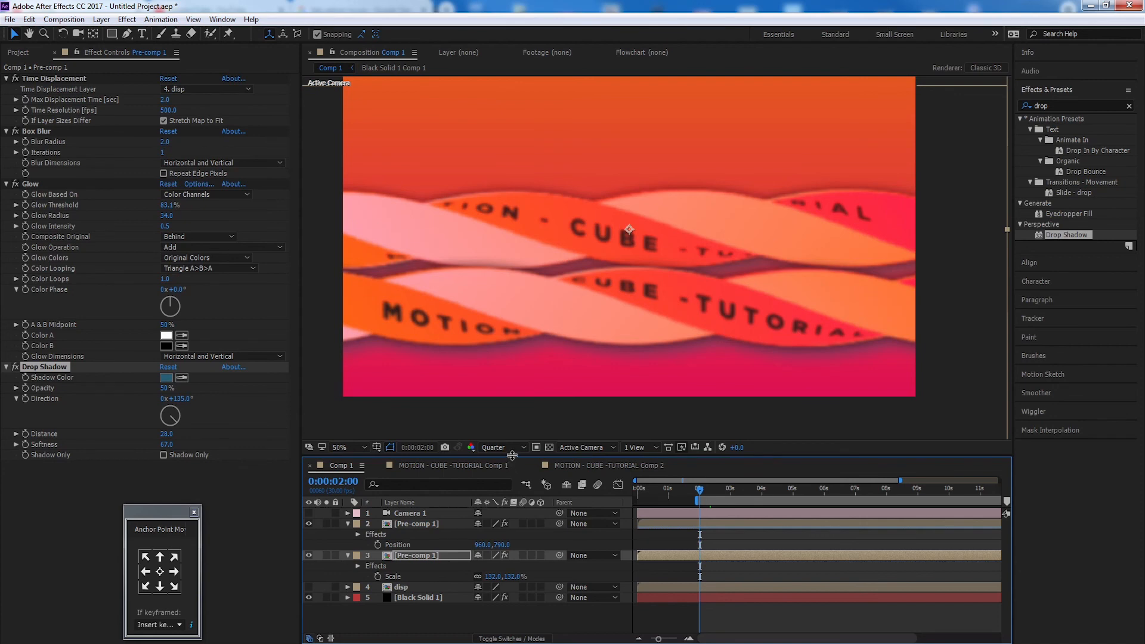
pyautogui.moveTo(511, 455); pyautogui.dragTo(513, 453)
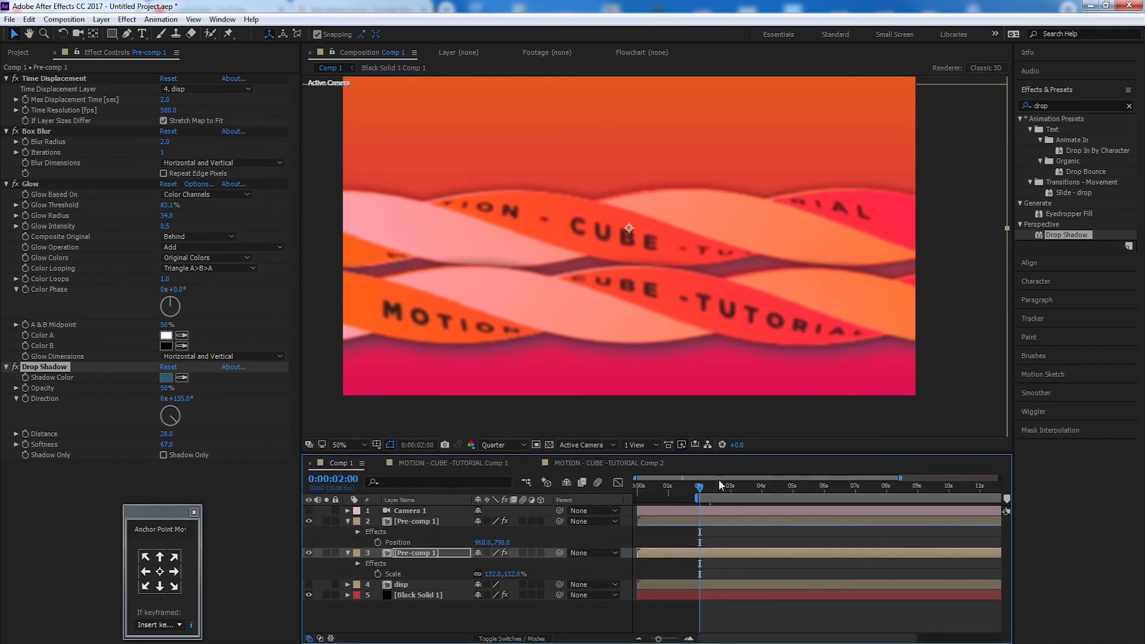
pyautogui.moveTo(700, 488); pyautogui.dragTo(748, 488)
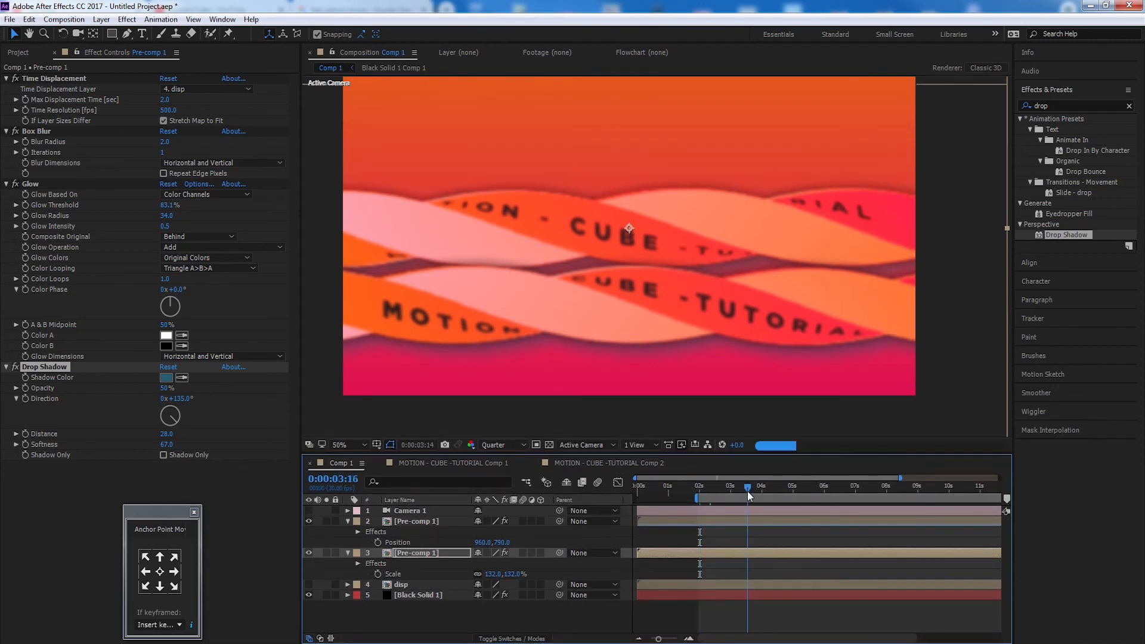
pyautogui.click(846, 488)
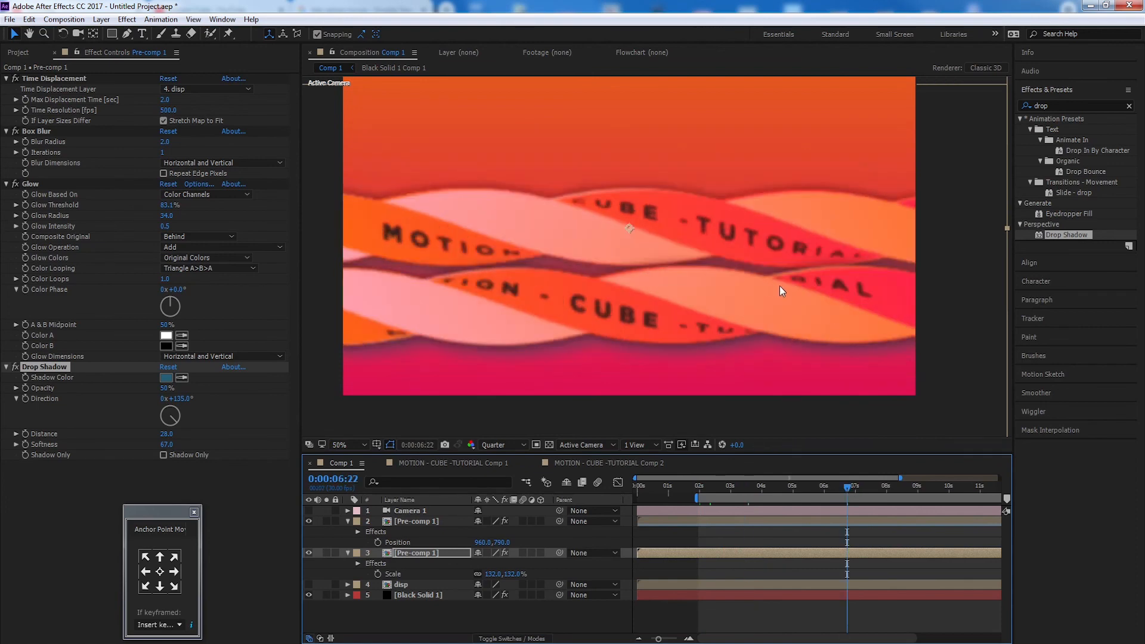
pyautogui.press('space')
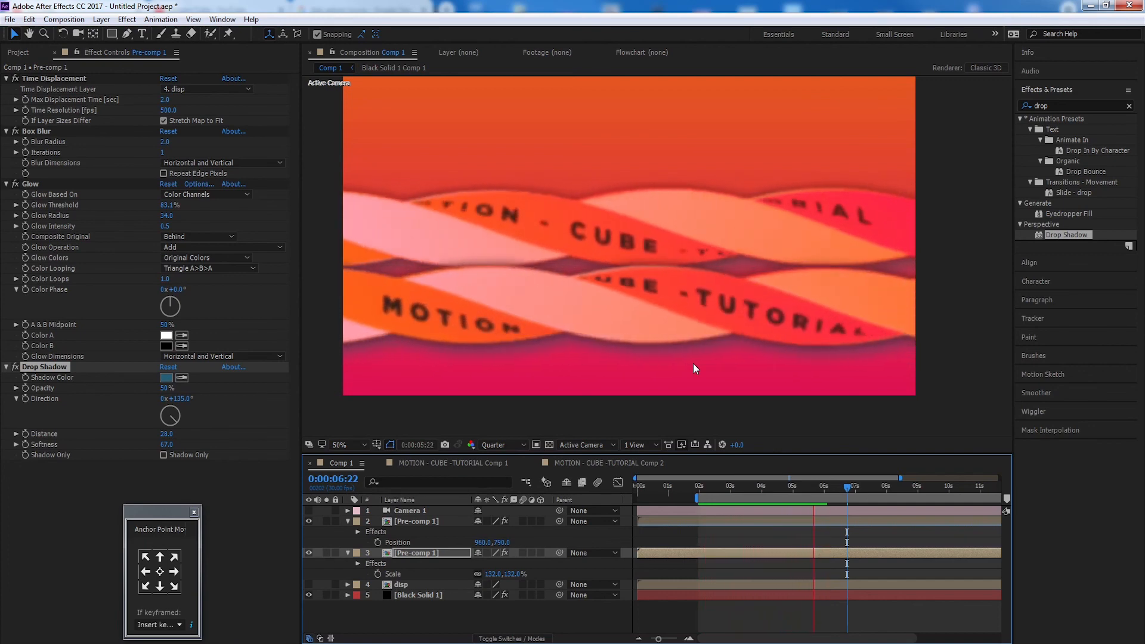
pyautogui.press('space')
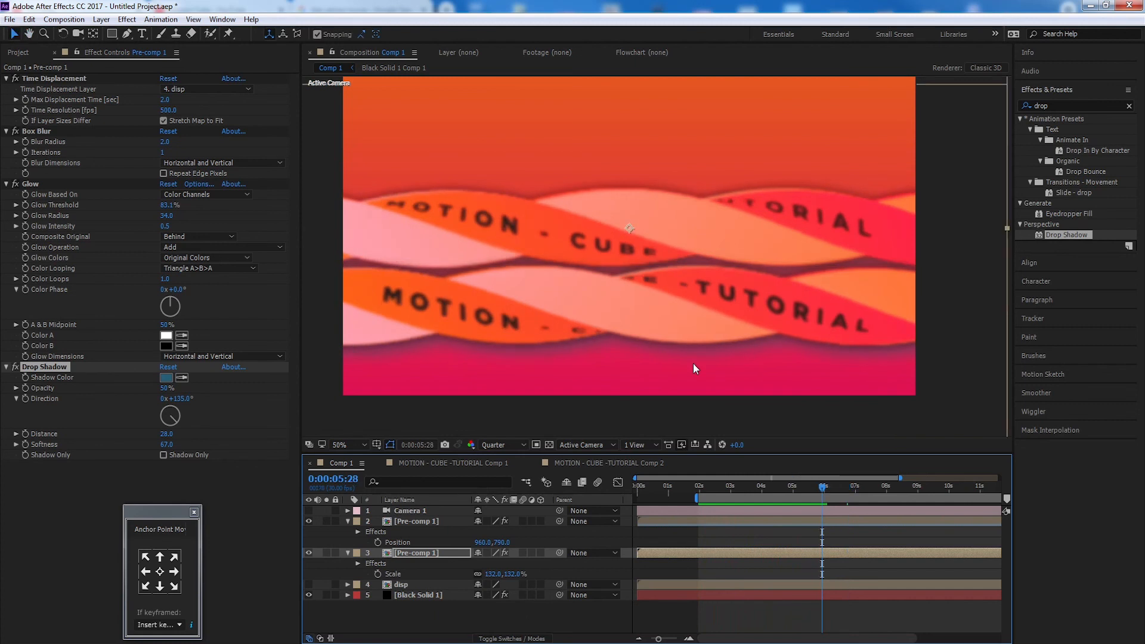
pyautogui.press('space')
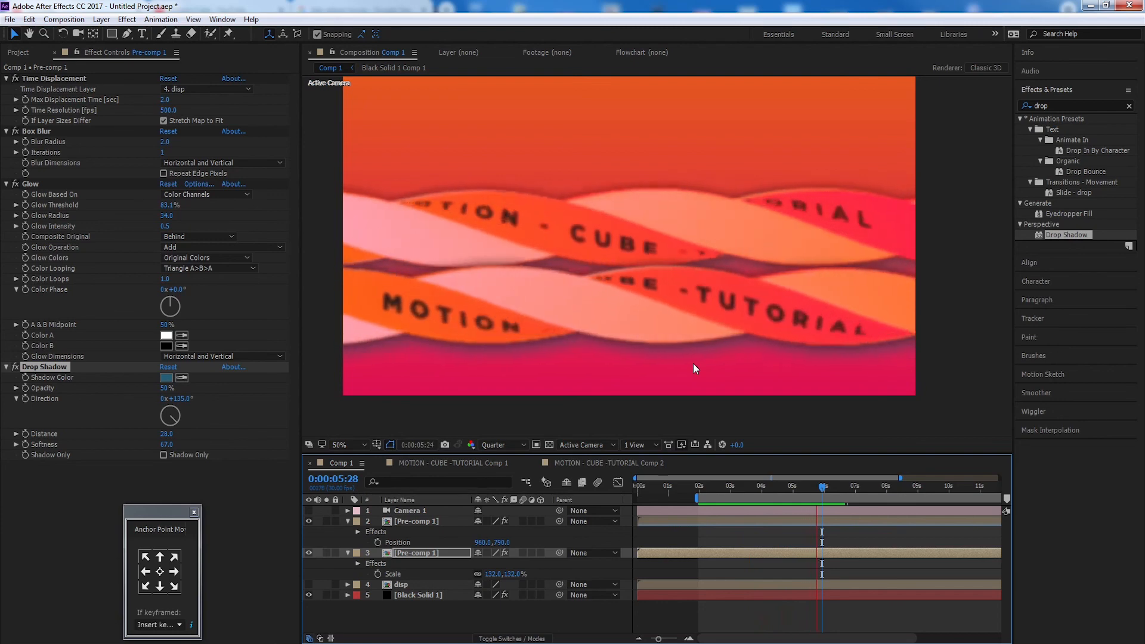
pyautogui.press('space')
pyautogui.press('space')
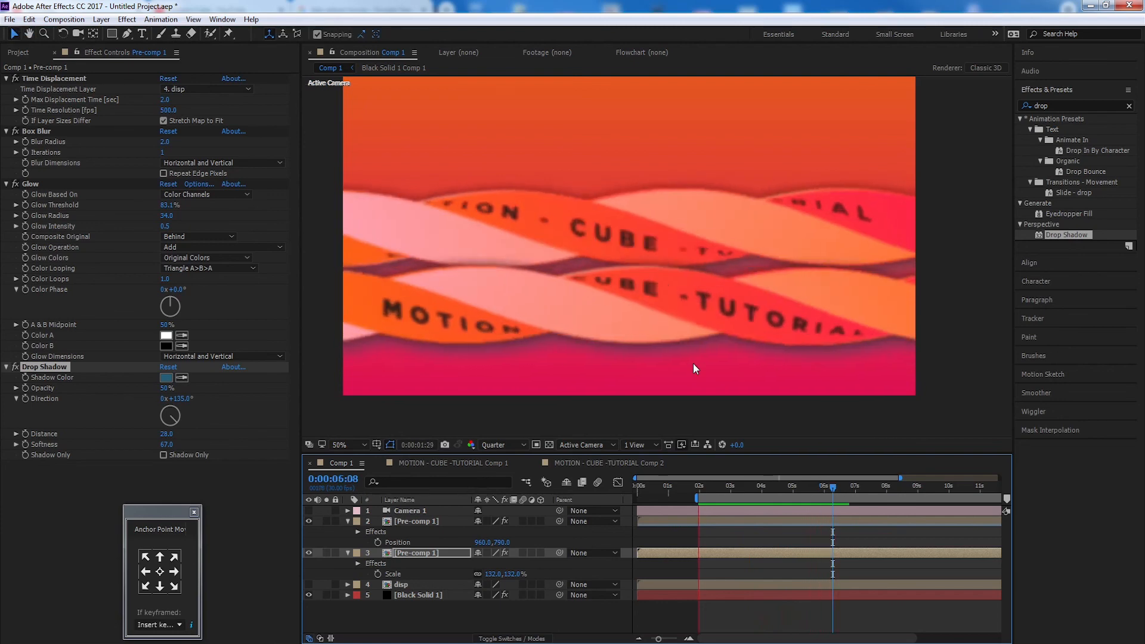